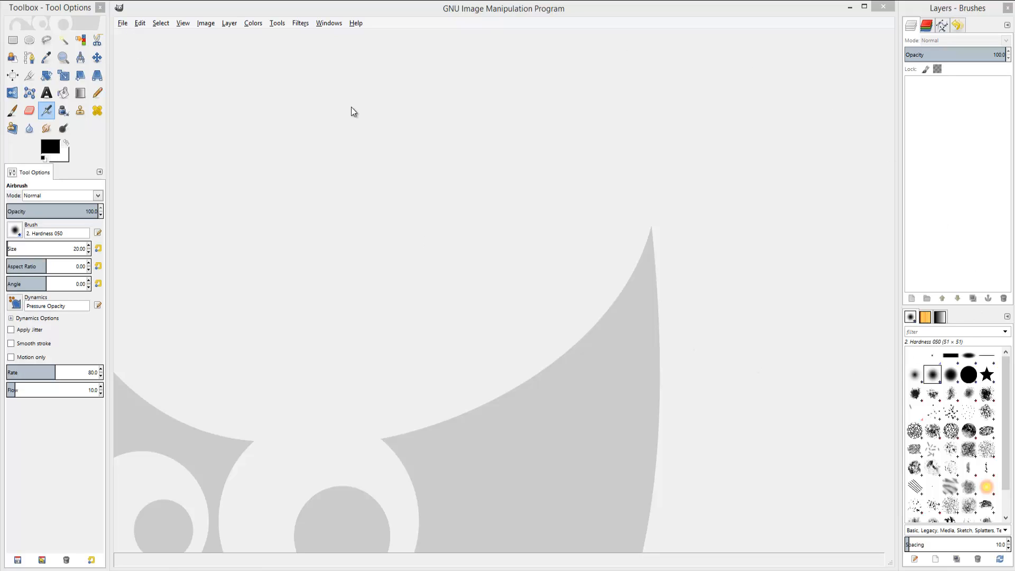
# Open the Open Image dialog to browse for a picture.
pyautogui.click(129, 25)
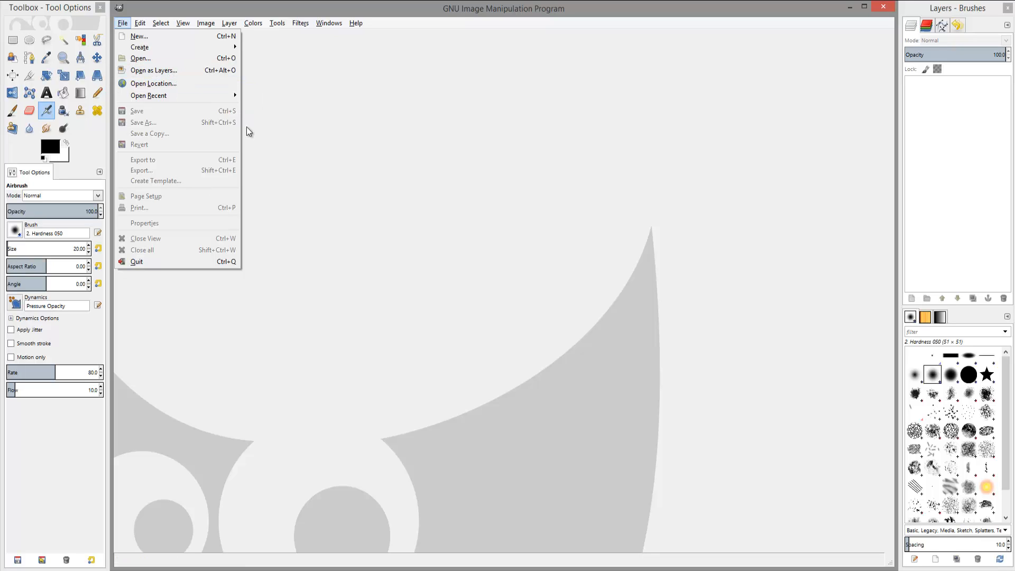
pyautogui.moveTo(123, 24)
pyautogui.click(151, 73)
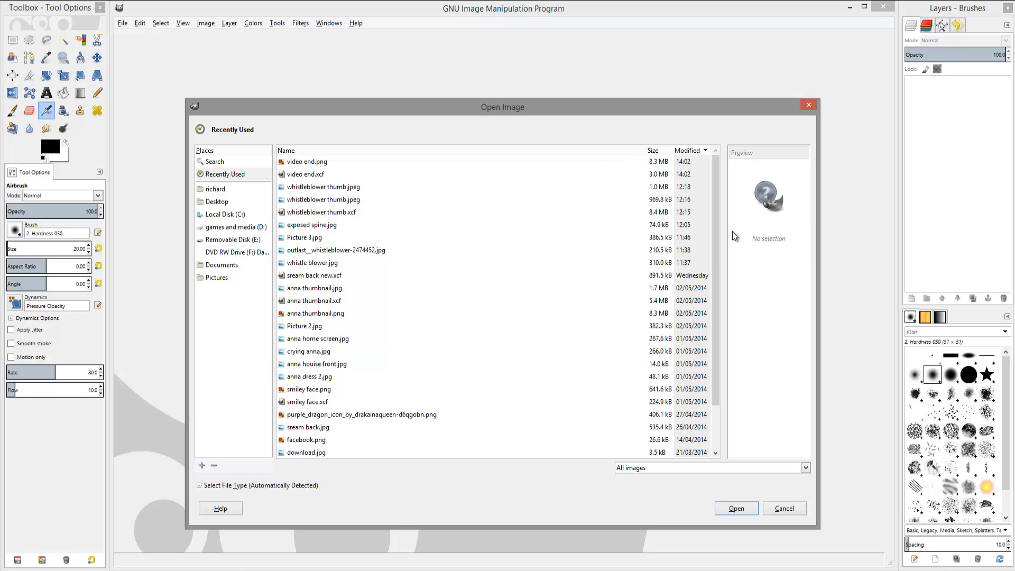
# Preview the files in the Recently Used list one by one to find a suitable image.
pyautogui.click(300, 191)
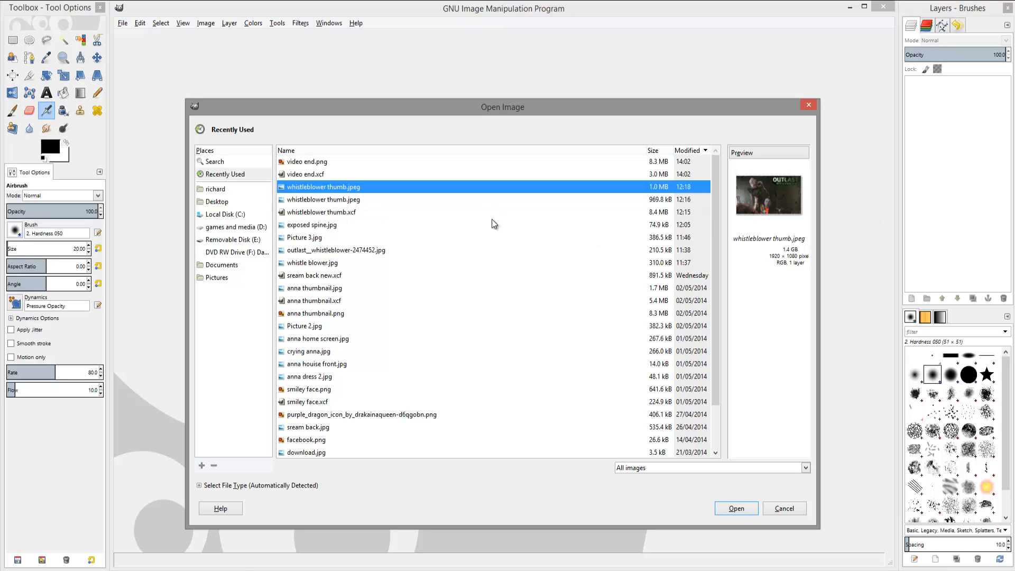
pyautogui.click(329, 213)
pyautogui.click(318, 228)
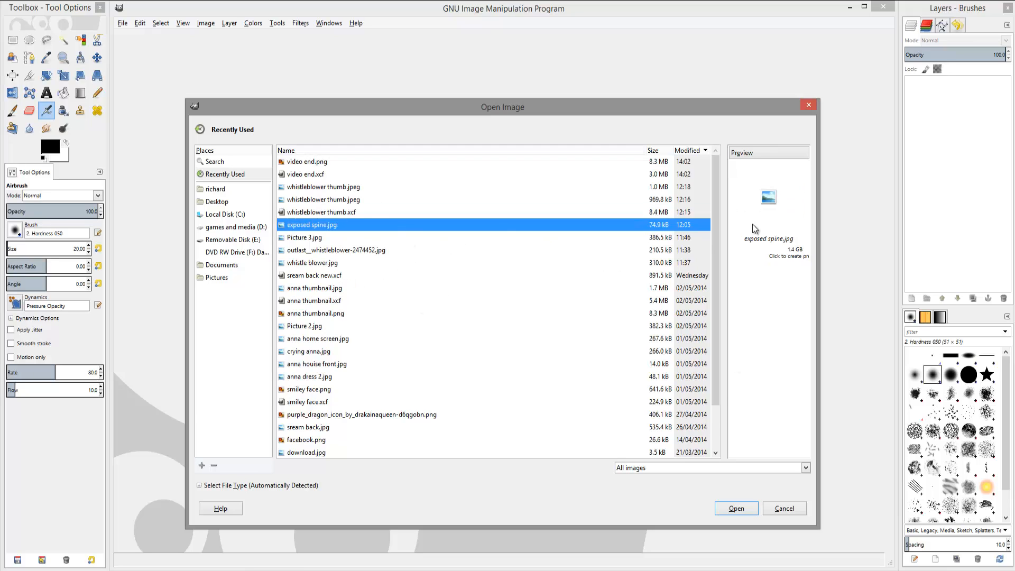
pyautogui.moveTo(339, 157); pyautogui.dragTo(364, 509)
pyautogui.click(768, 299)
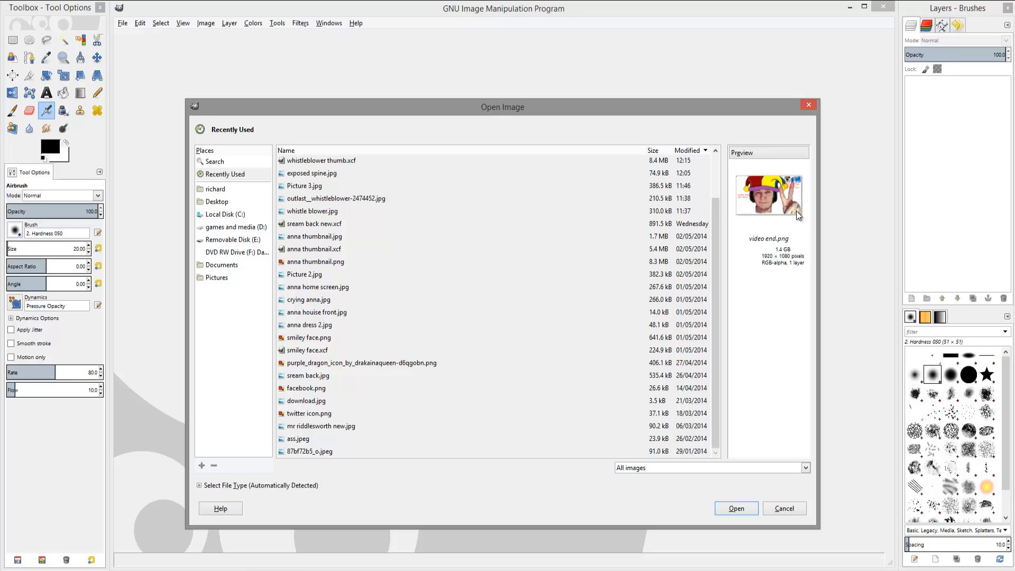
pyautogui.click(304, 452)
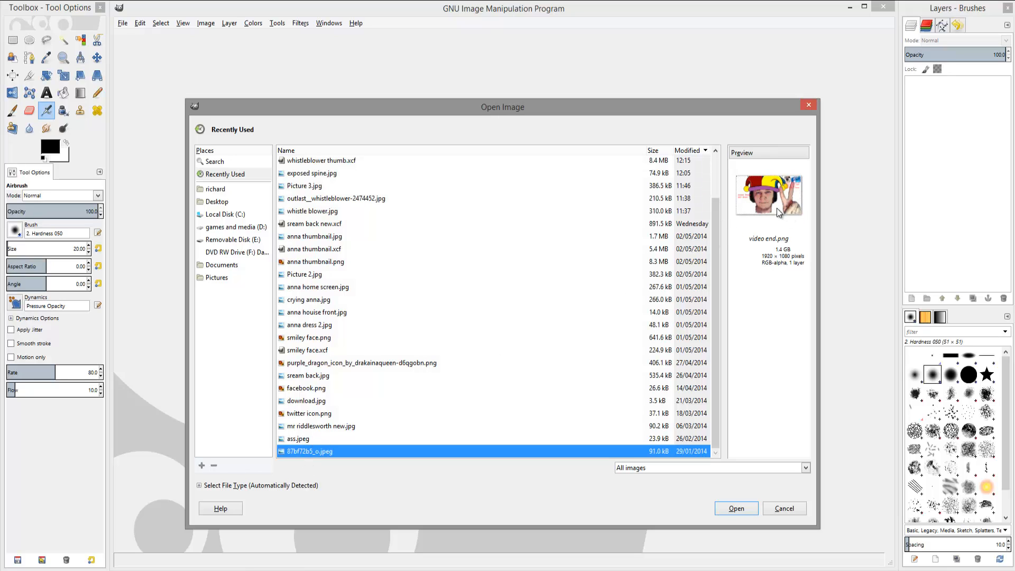
pyautogui.click(297, 438)
pyautogui.click(301, 426)
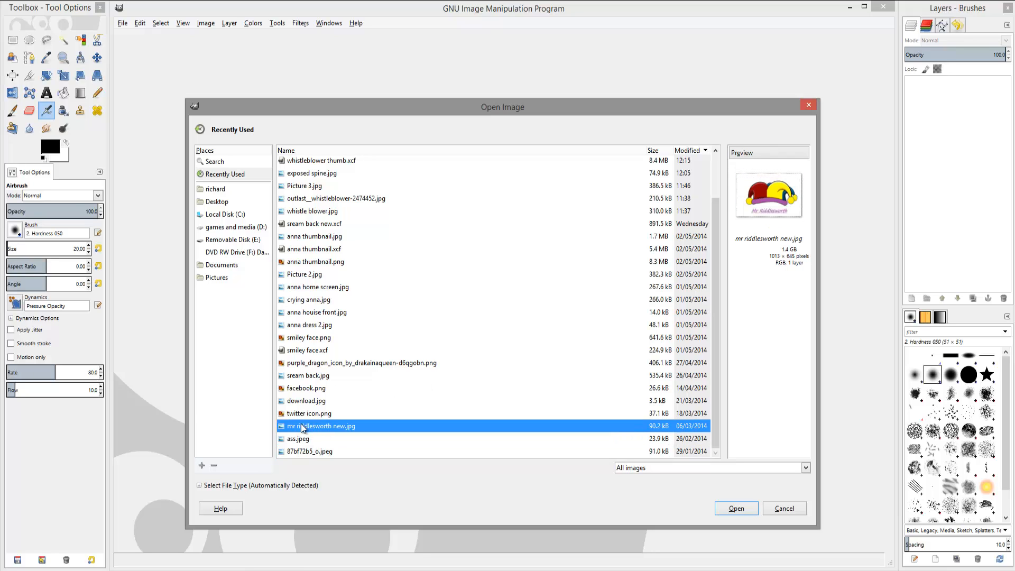
pyautogui.click(320, 414)
pyautogui.click(331, 402)
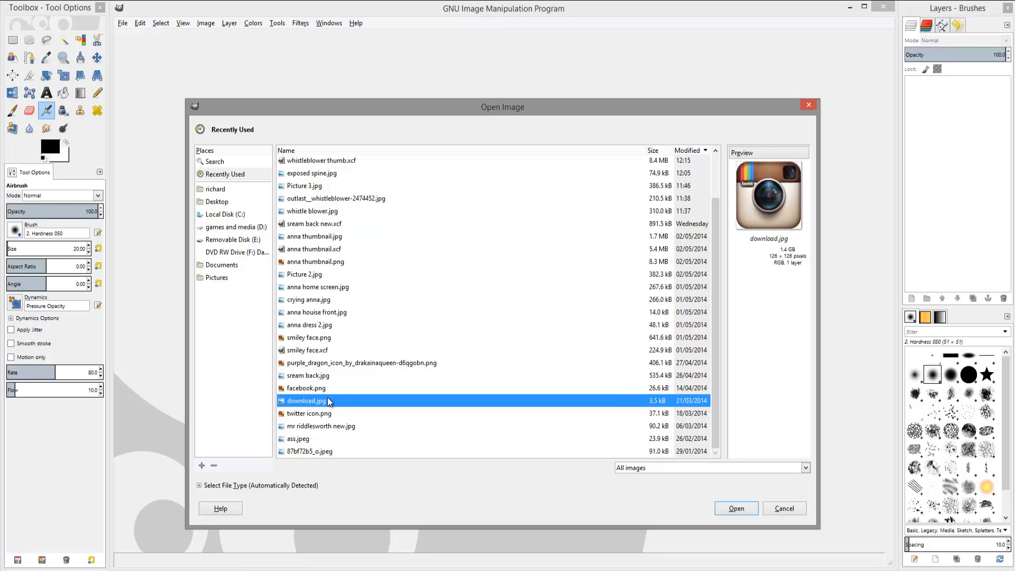
pyautogui.click(329, 389)
pyautogui.click(332, 365)
pyautogui.click(337, 338)
pyautogui.click(339, 324)
pyautogui.click(340, 289)
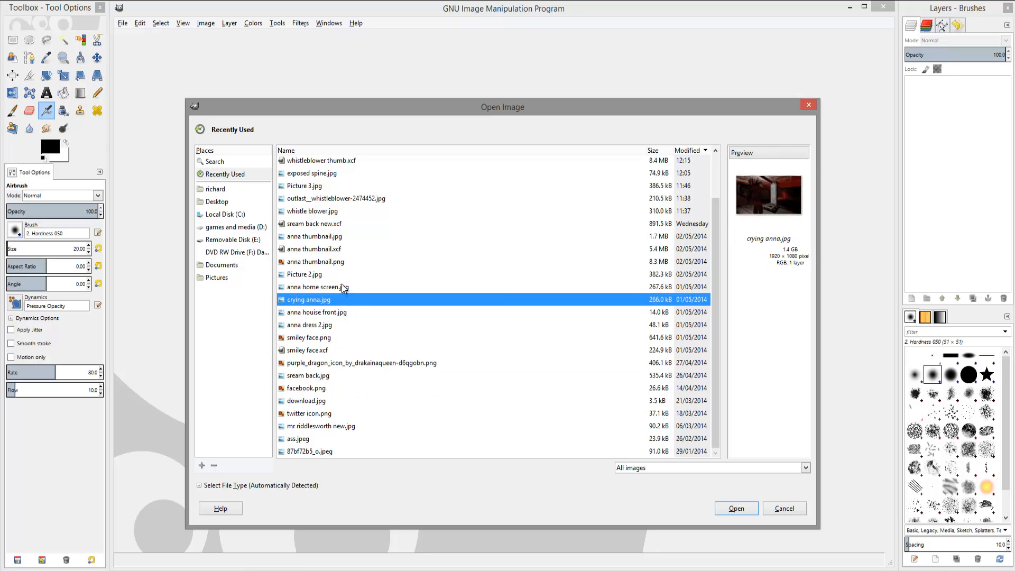
pyautogui.click(341, 274)
pyautogui.click(340, 249)
pyautogui.click(343, 226)
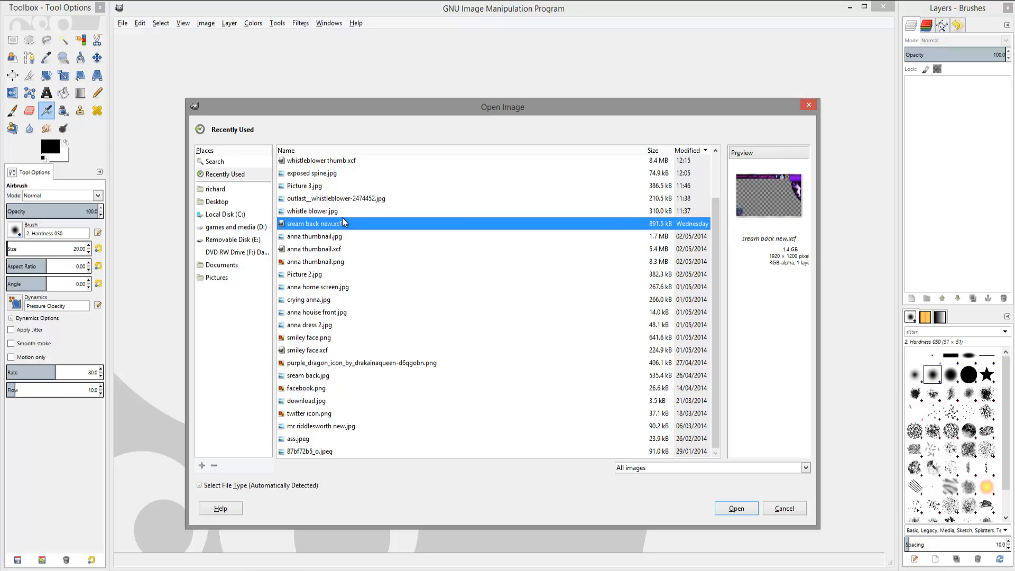
pyautogui.click(323, 212)
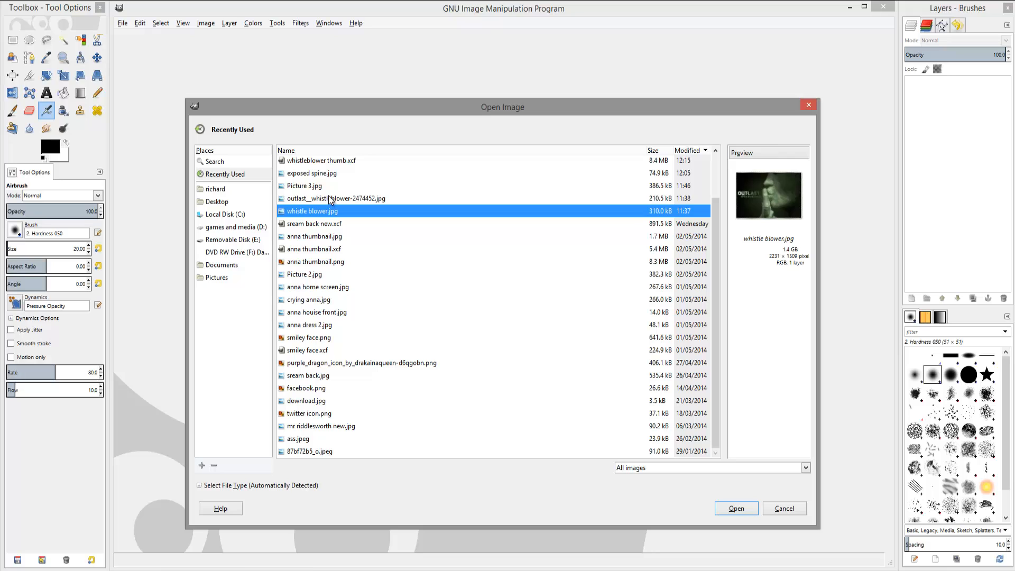
pyautogui.click(329, 198)
pyautogui.click(330, 185)
pyautogui.scroll(2, 331, 173)
pyautogui.click(329, 188)
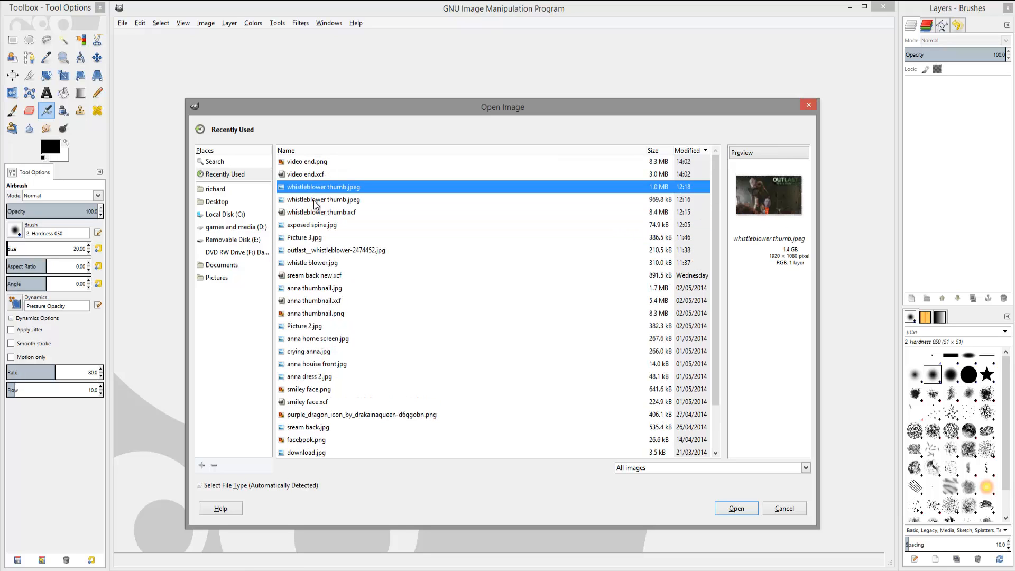
pyautogui.click(318, 200)
# Switch to the Pictures folder and preview its images one by one.
pyautogui.click(217, 277)
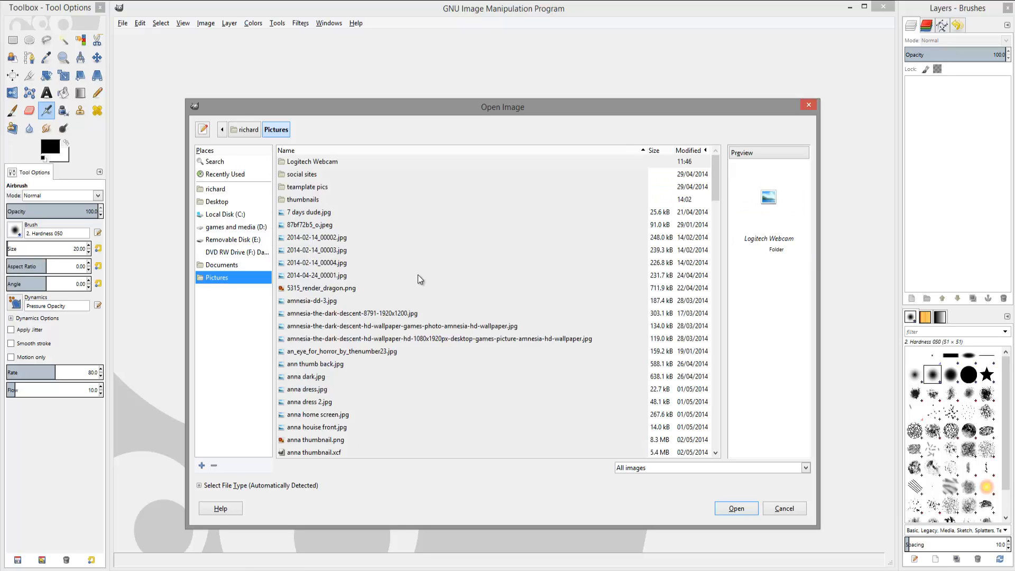
pyautogui.click(307, 303)
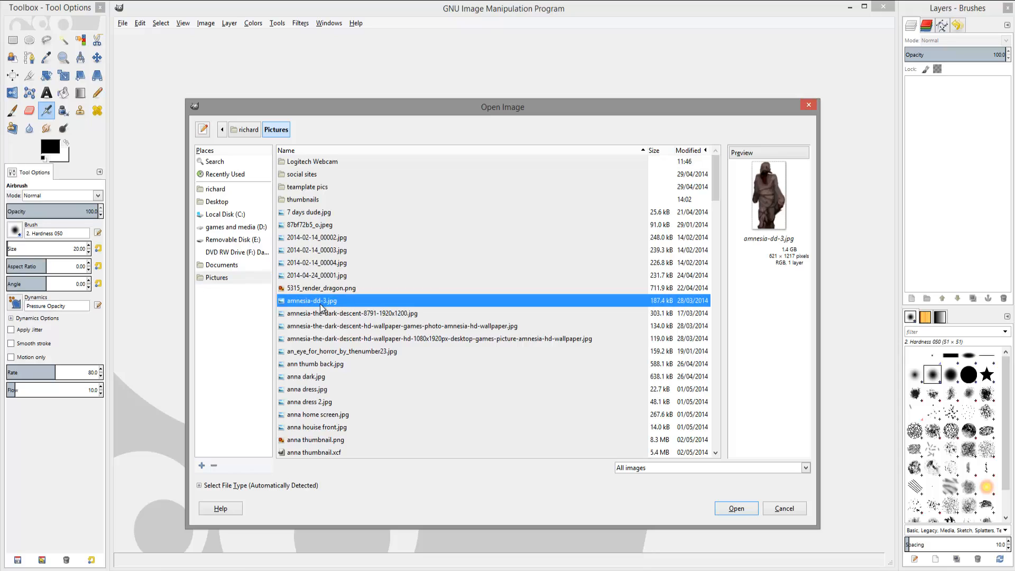
pyautogui.click(311, 214)
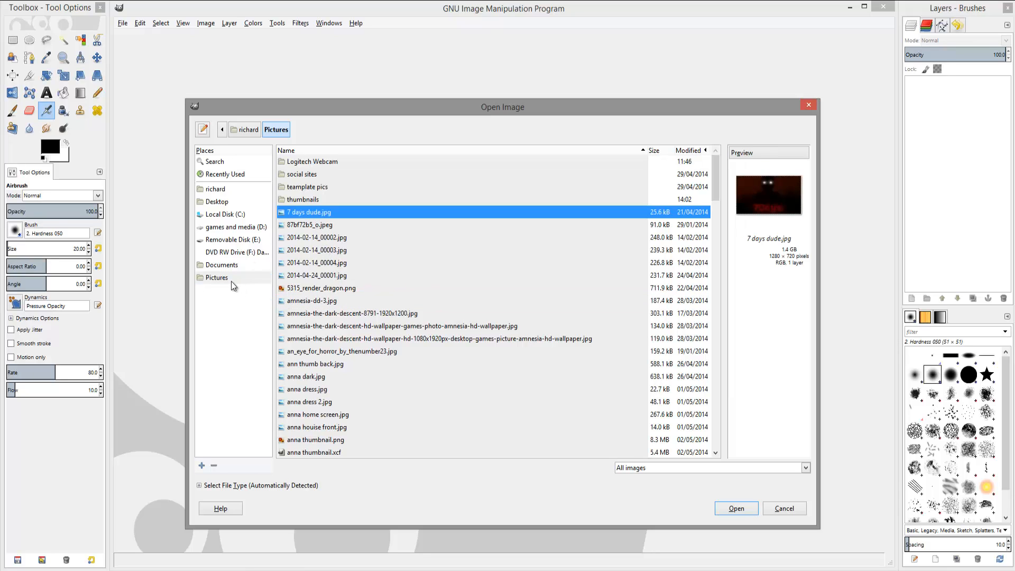
pyautogui.click(314, 226)
pyautogui.click(320, 264)
pyautogui.click(316, 301)
pyautogui.click(315, 314)
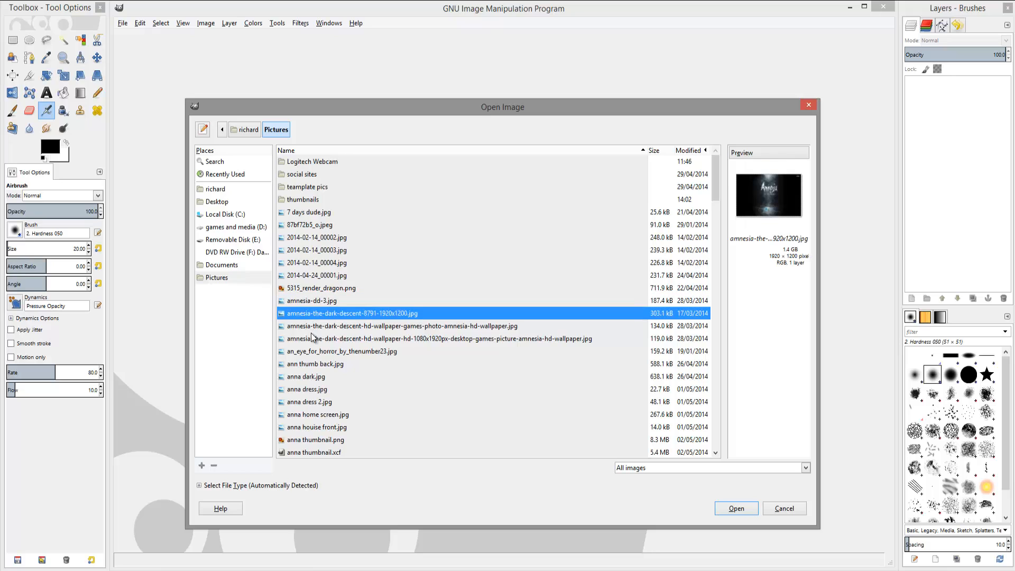
pyautogui.click(317, 339)
pyautogui.click(318, 351)
pyautogui.click(315, 390)
pyautogui.scroll(-3, 317, 406)
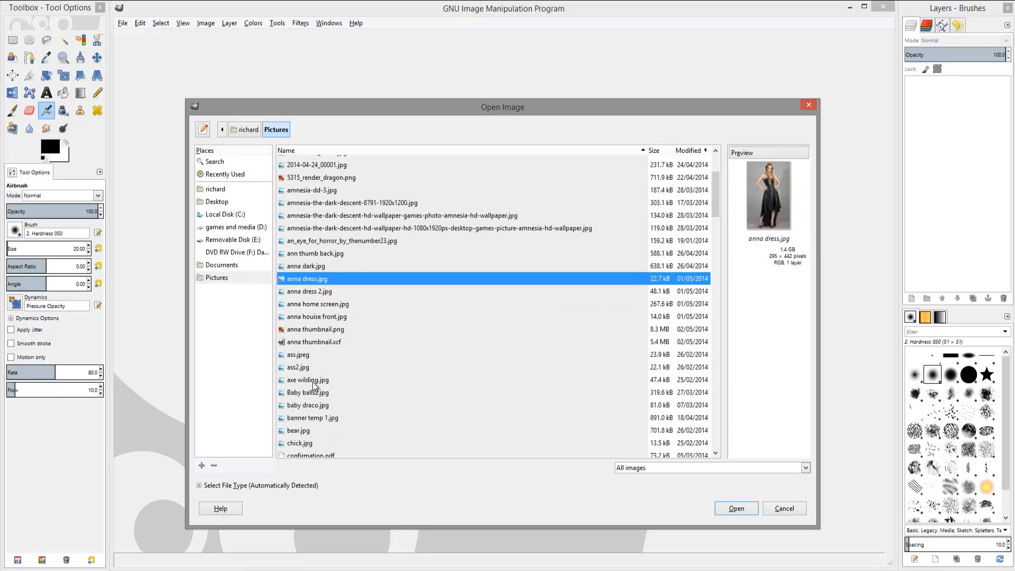
pyautogui.click(310, 330)
pyautogui.click(308, 343)
pyautogui.click(306, 380)
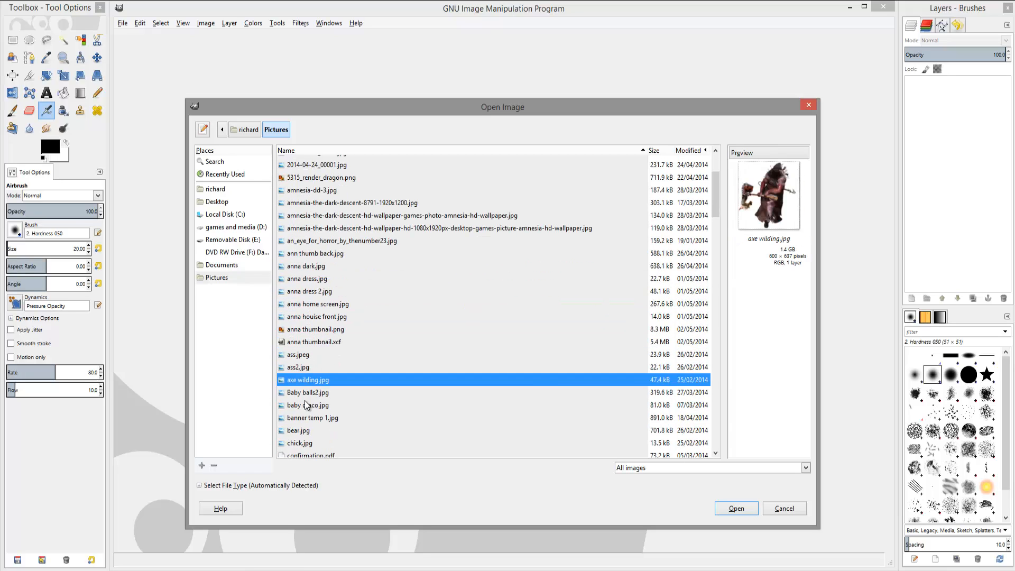
pyautogui.click(308, 405)
pyautogui.click(308, 431)
pyautogui.scroll(-4, 308, 441)
pyautogui.click(309, 310)
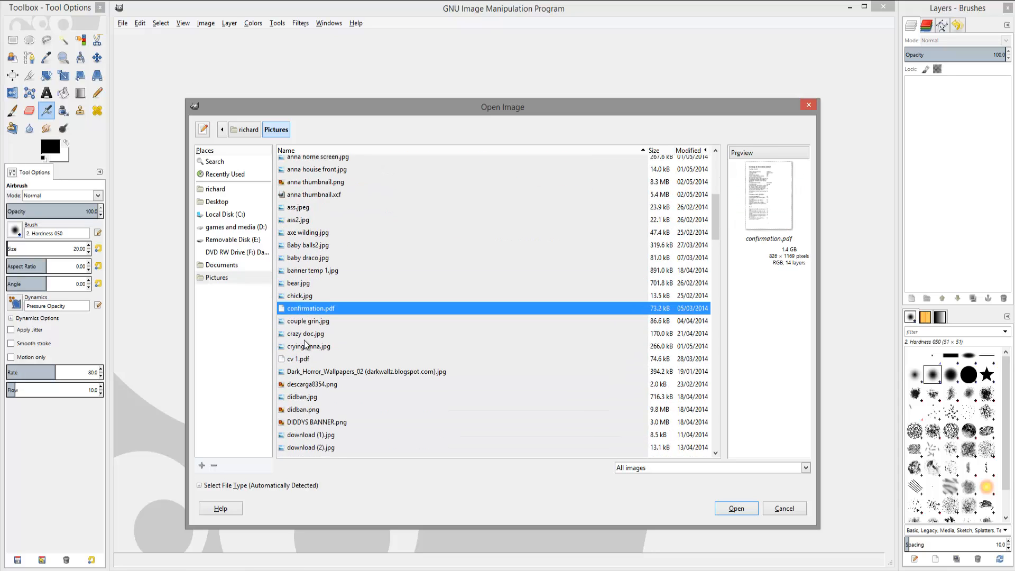
pyautogui.click(309, 347)
pyautogui.click(310, 384)
pyautogui.click(310, 410)
pyautogui.click(311, 422)
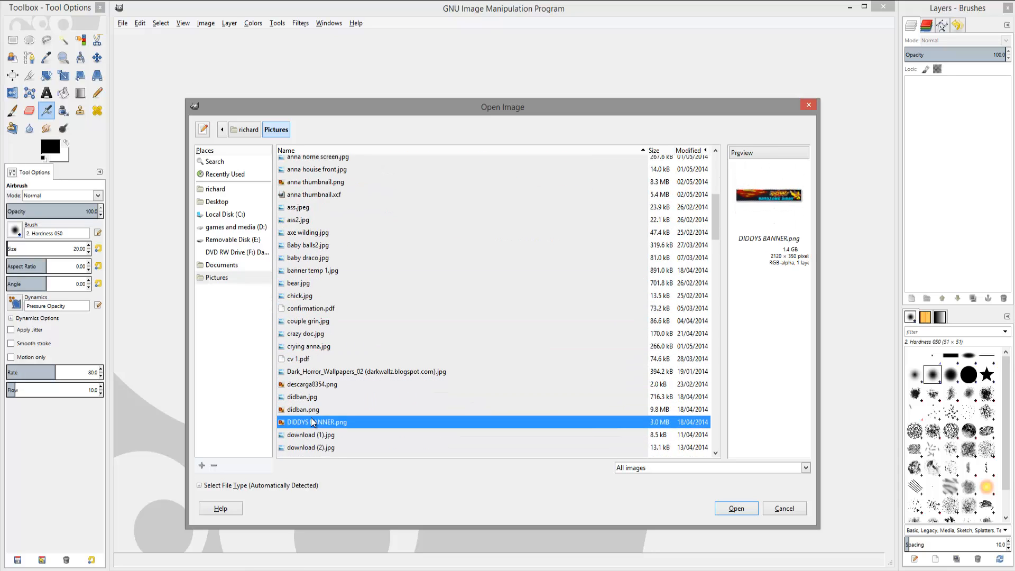
# Scroll further through the Pictures folder, previewing each image to check its pixel dimensions.
pyautogui.scroll(-2, 313, 389)
pyautogui.click(311, 374)
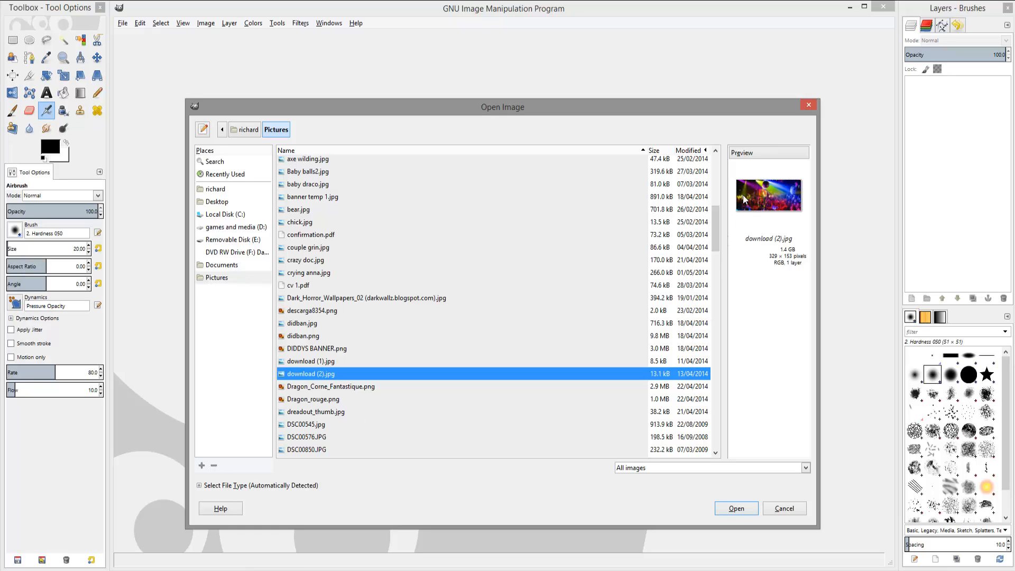
pyautogui.click(311, 388)
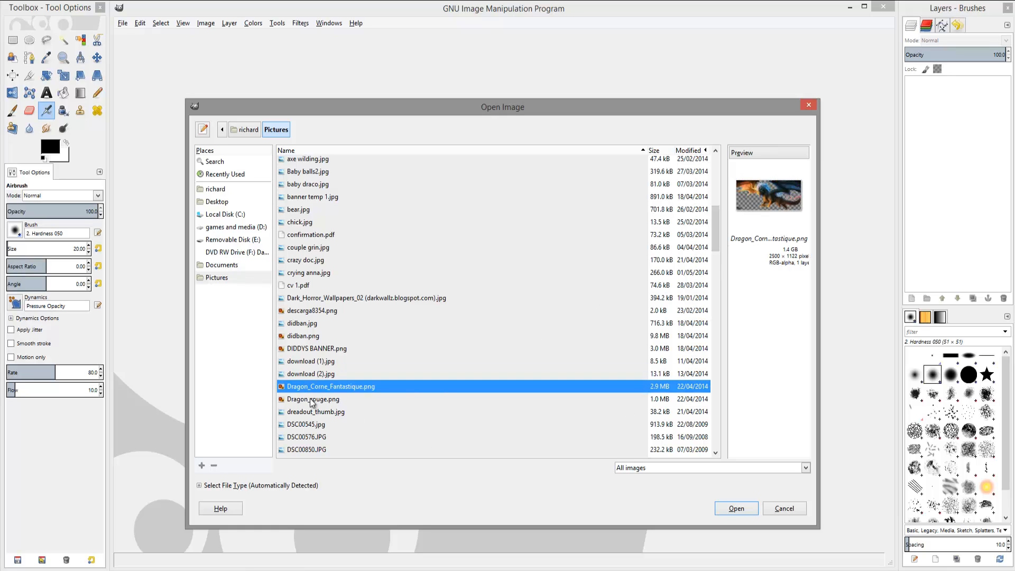
pyautogui.click(315, 412)
pyautogui.click(321, 437)
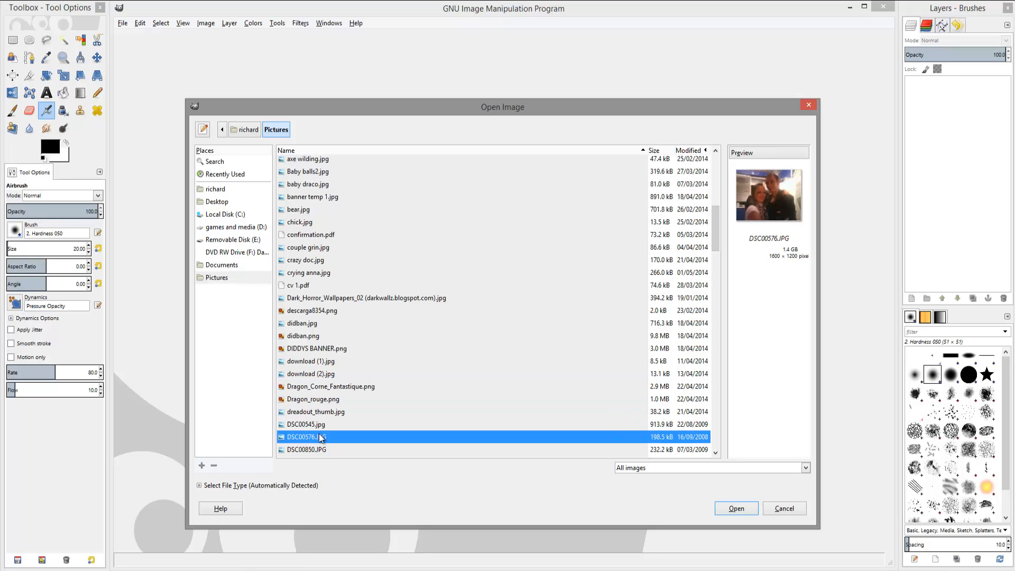
pyautogui.scroll(-5, 321, 436)
pyautogui.click(321, 395)
pyautogui.click(304, 418)
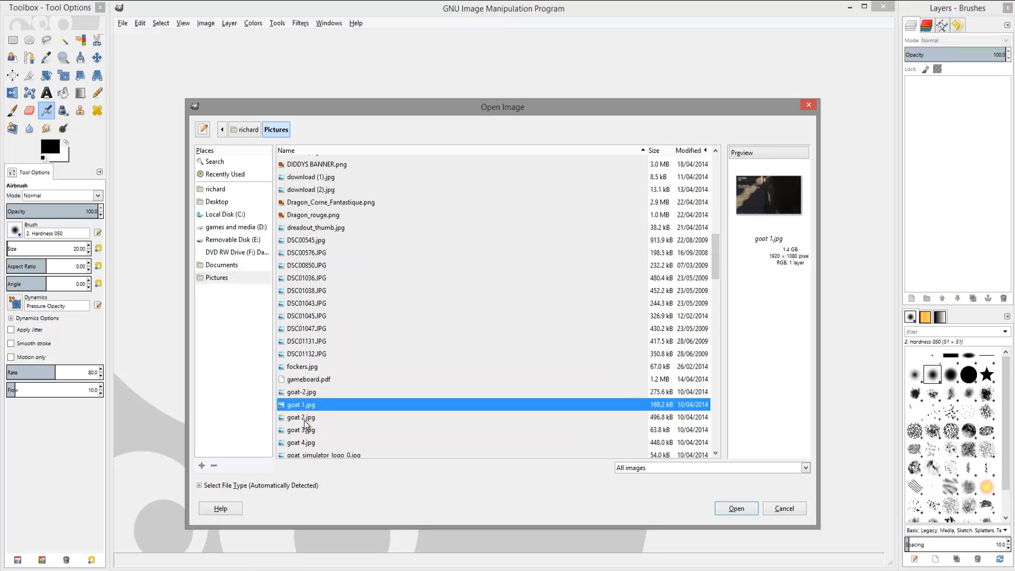
pyautogui.click(305, 444)
pyautogui.scroll(-3, 307, 440)
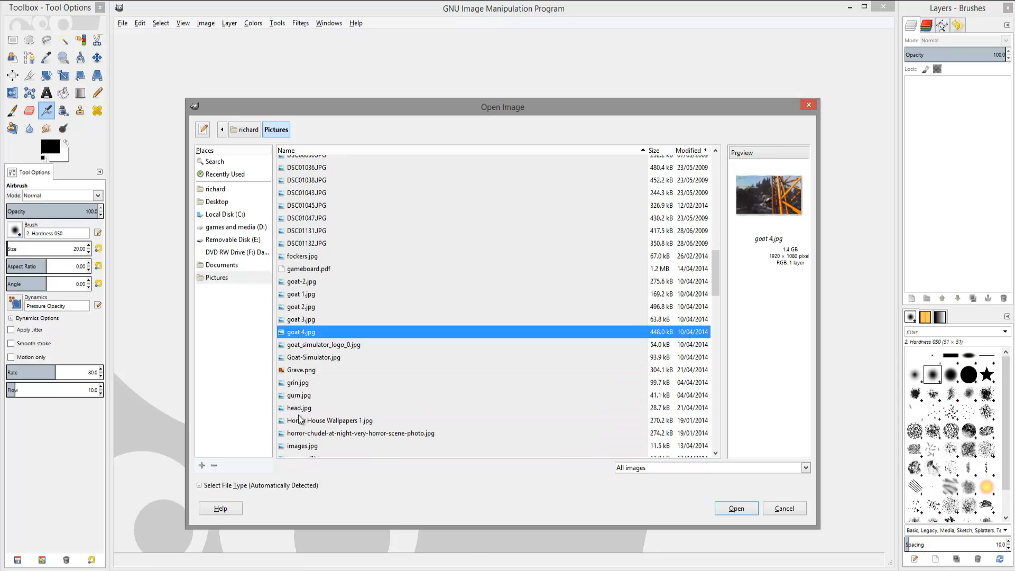
pyautogui.click(298, 398)
pyautogui.click(299, 410)
pyautogui.scroll(-2, 299, 418)
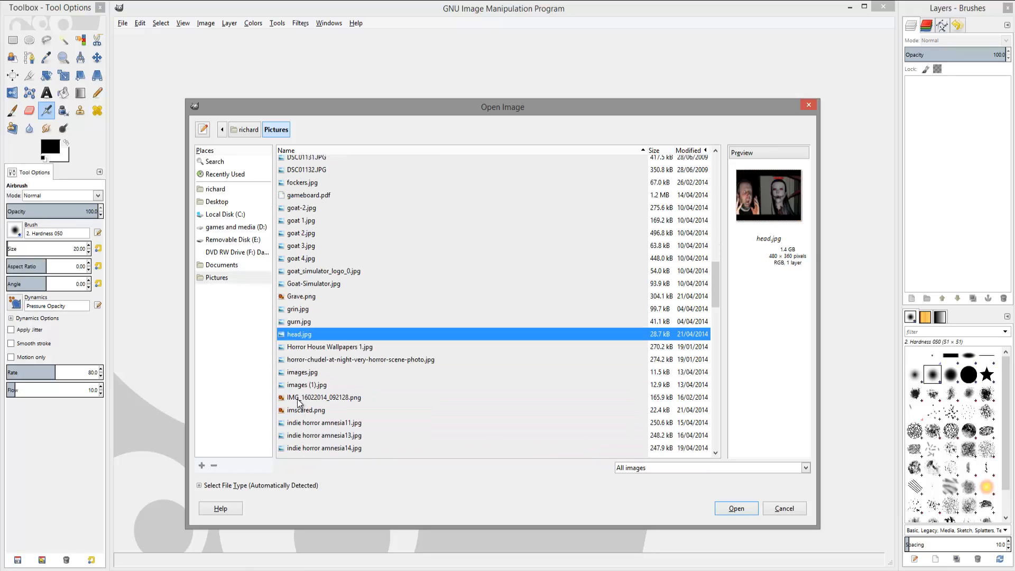
pyautogui.click(300, 362)
pyautogui.click(300, 374)
pyautogui.click(304, 386)
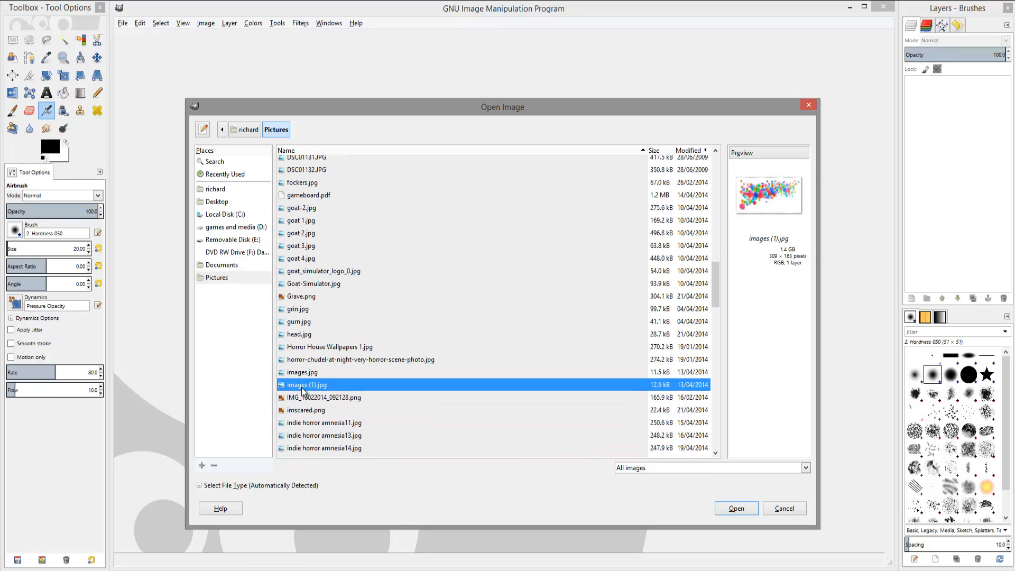
pyautogui.click(305, 371)
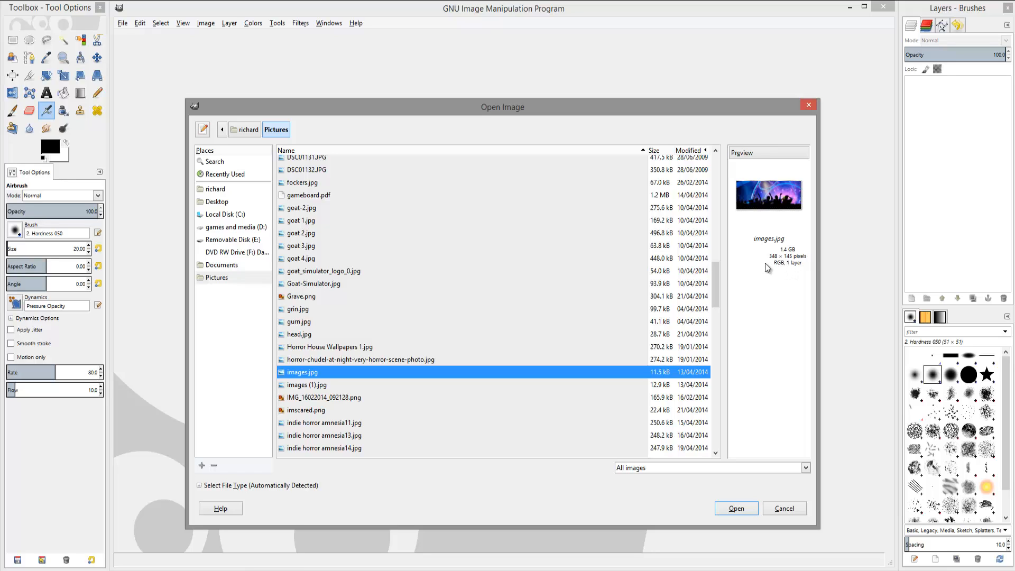
pyautogui.scroll(-6, 426, 340)
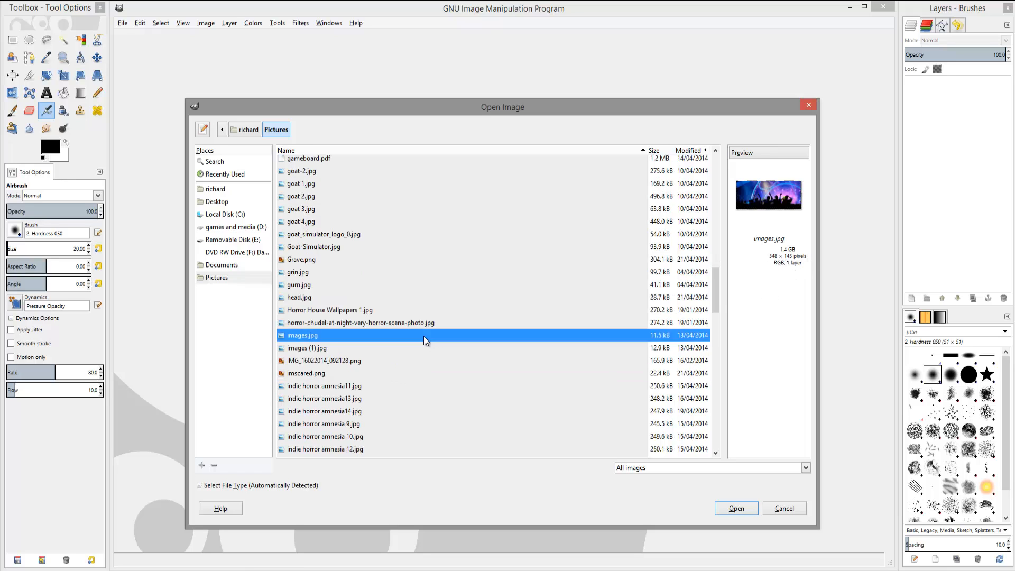
pyautogui.click(314, 367)
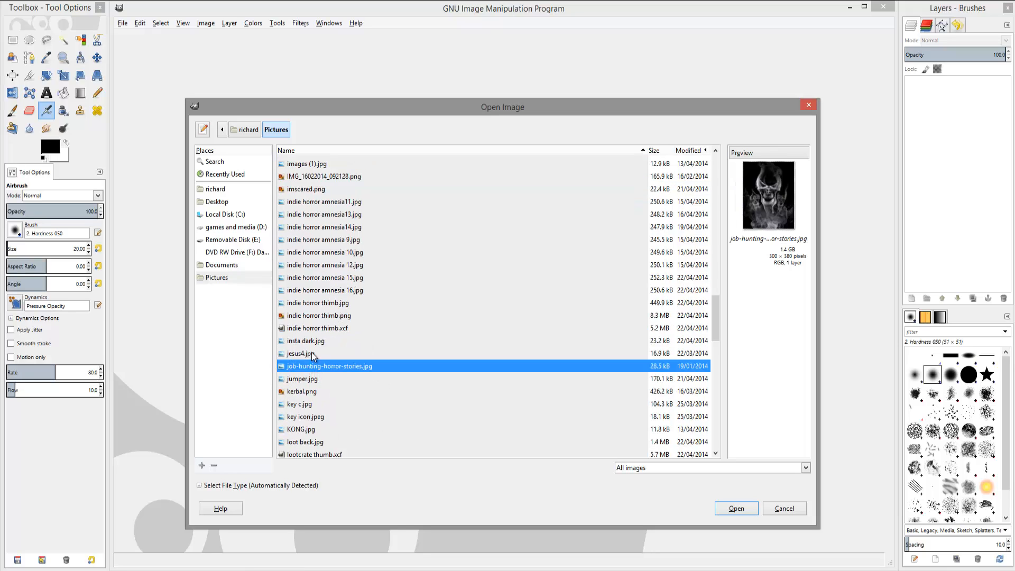
pyautogui.click(312, 352)
pyautogui.click(311, 331)
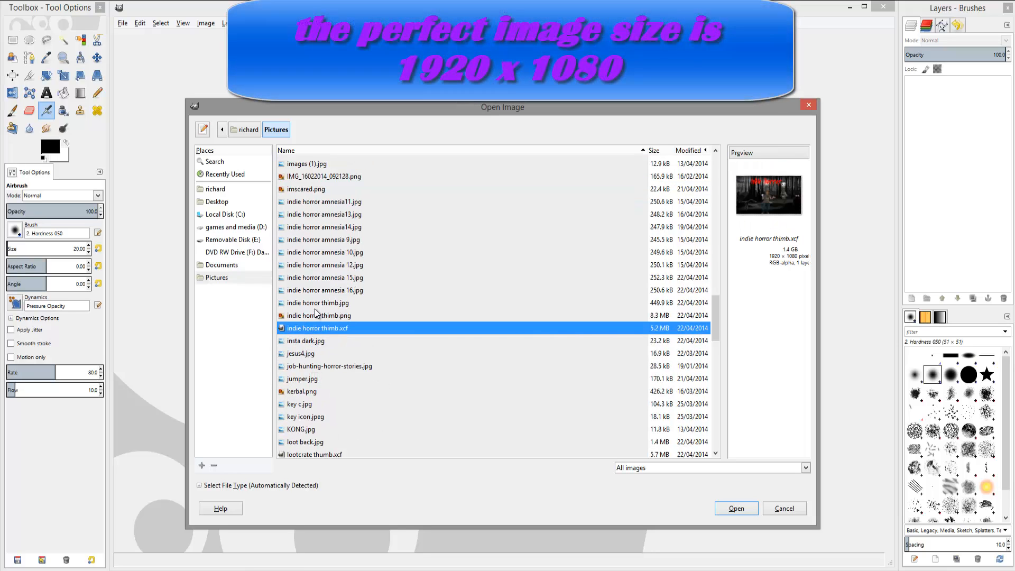
pyautogui.click(317, 303)
pyautogui.click(319, 282)
pyautogui.scroll(-3, 320, 296)
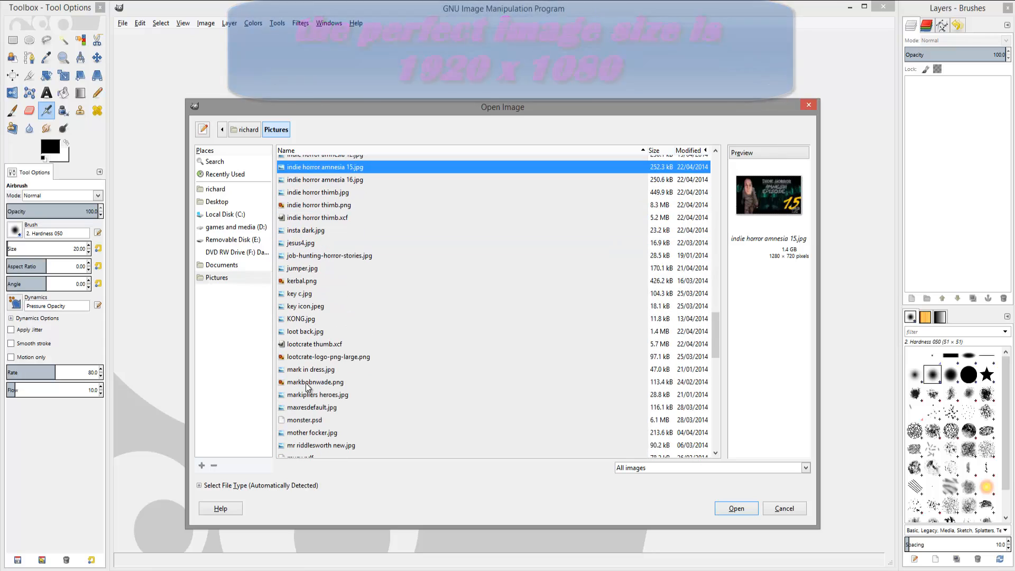
pyautogui.click(304, 321)
pyautogui.click(311, 333)
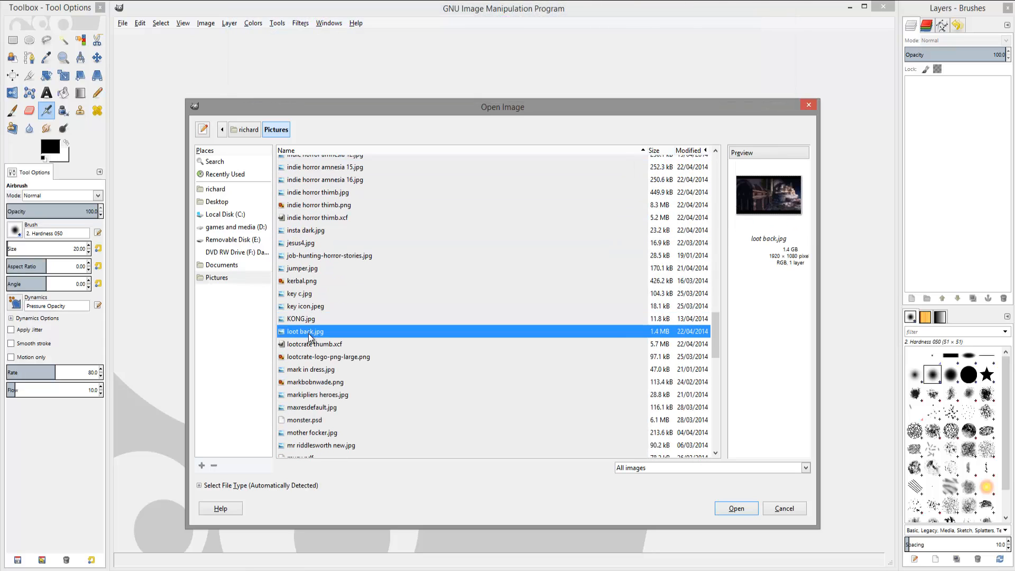
pyautogui.click(310, 357)
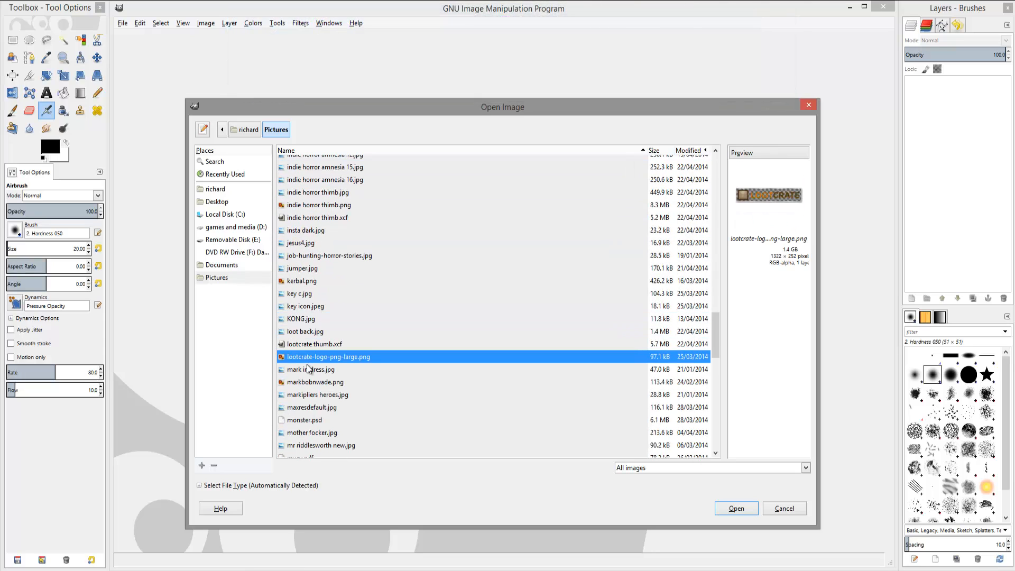
pyautogui.click(319, 332)
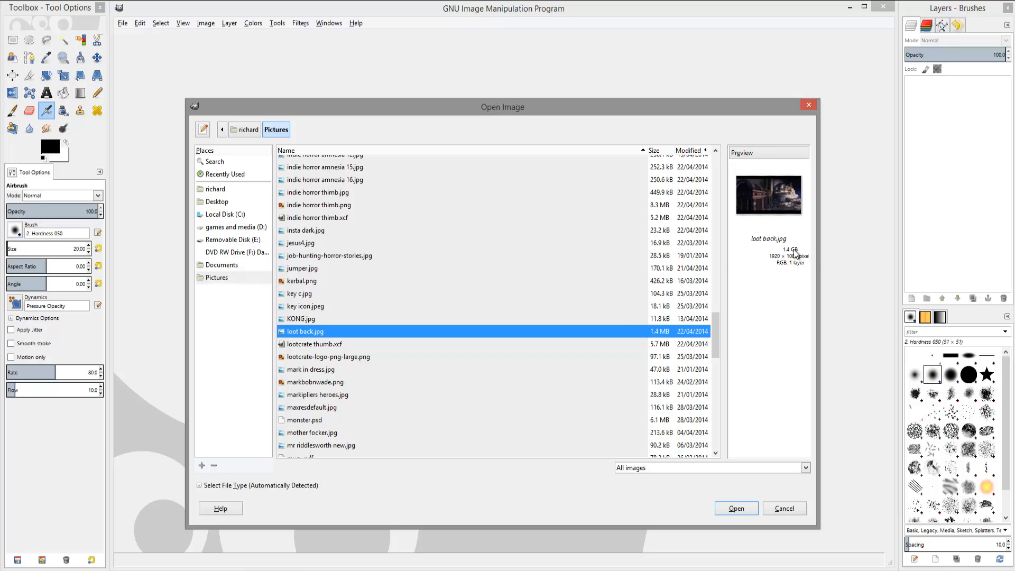
pyautogui.click(324, 347)
pyautogui.click(325, 360)
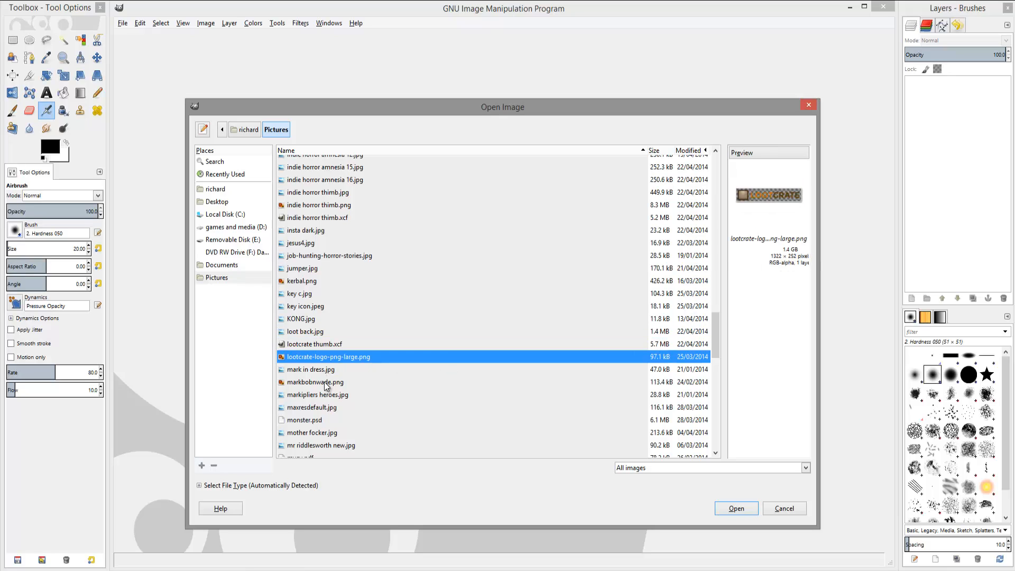
pyautogui.click(325, 381)
pyautogui.click(326, 397)
pyautogui.click(324, 409)
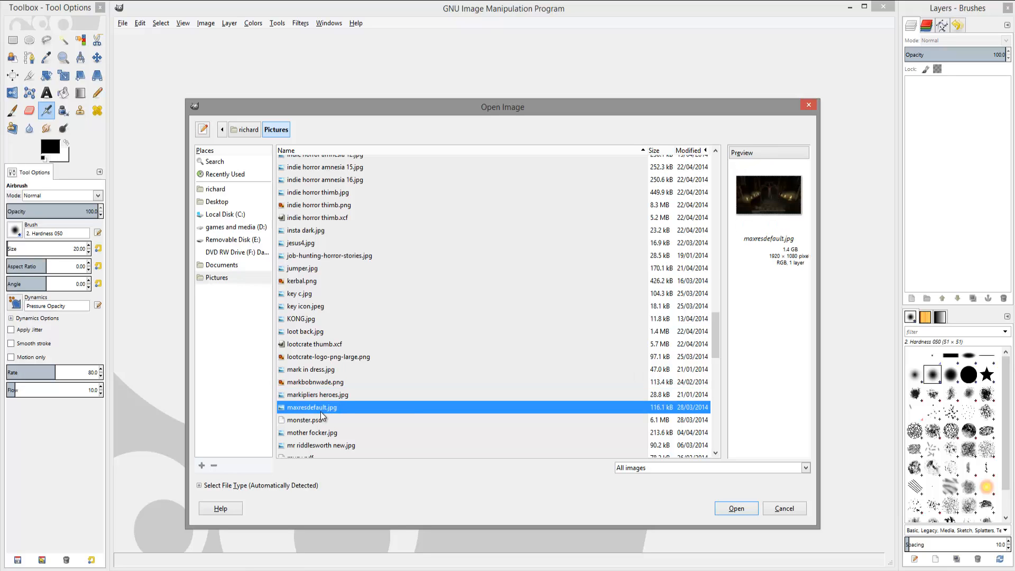
pyautogui.scroll(-3, 332, 411)
# Scroll down and open overlay template.jpg from the Pictures folder.
pyautogui.click(315, 363)
pyautogui.scroll(-4, 315, 370)
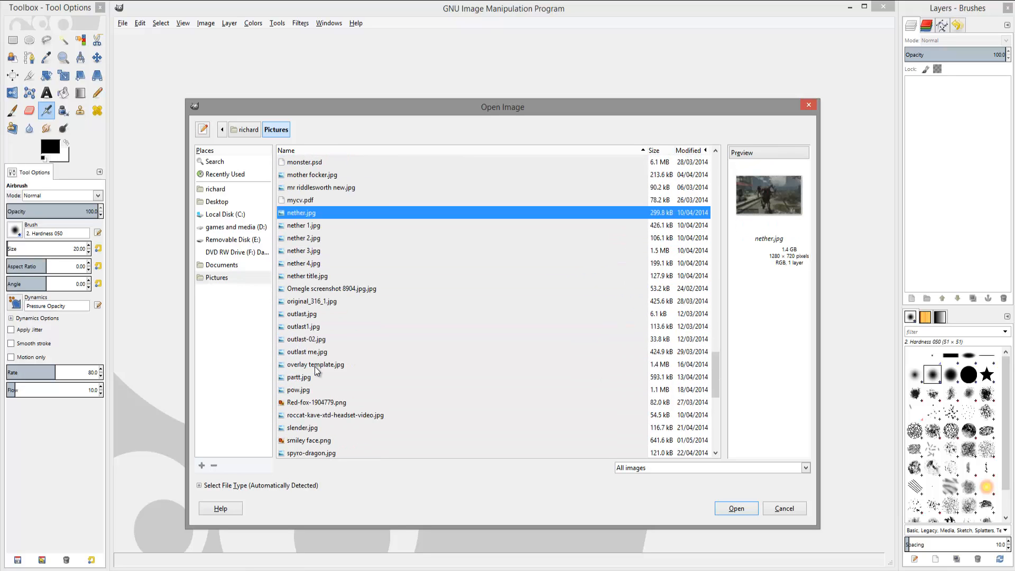
pyautogui.click(316, 367)
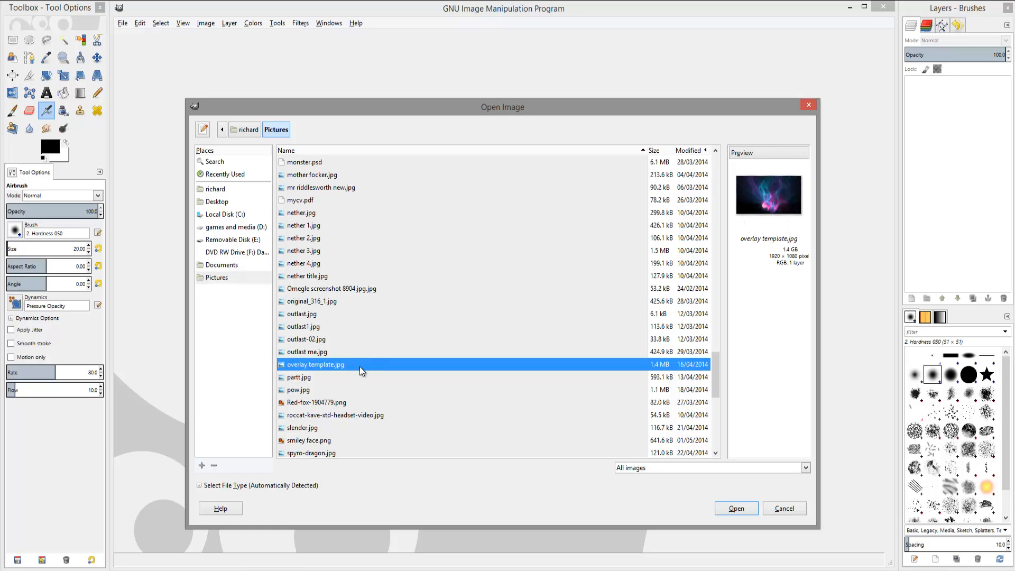
pyautogui.click(757, 510)
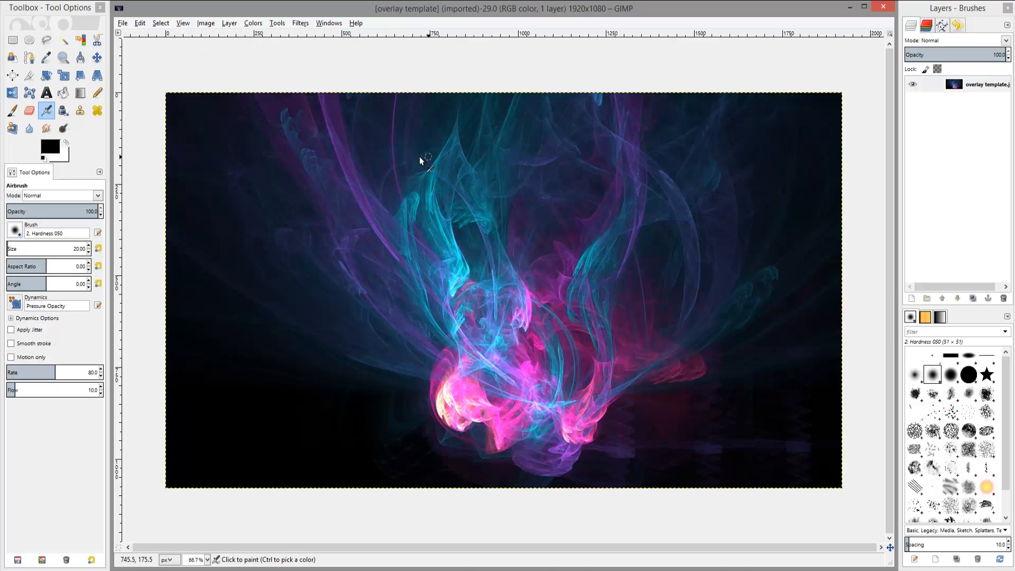
# Add a new transparent 1920 x 1080 layer named Layer and merge it down onto the background image.
pyautogui.click(229, 23)
pyautogui.click(244, 35)
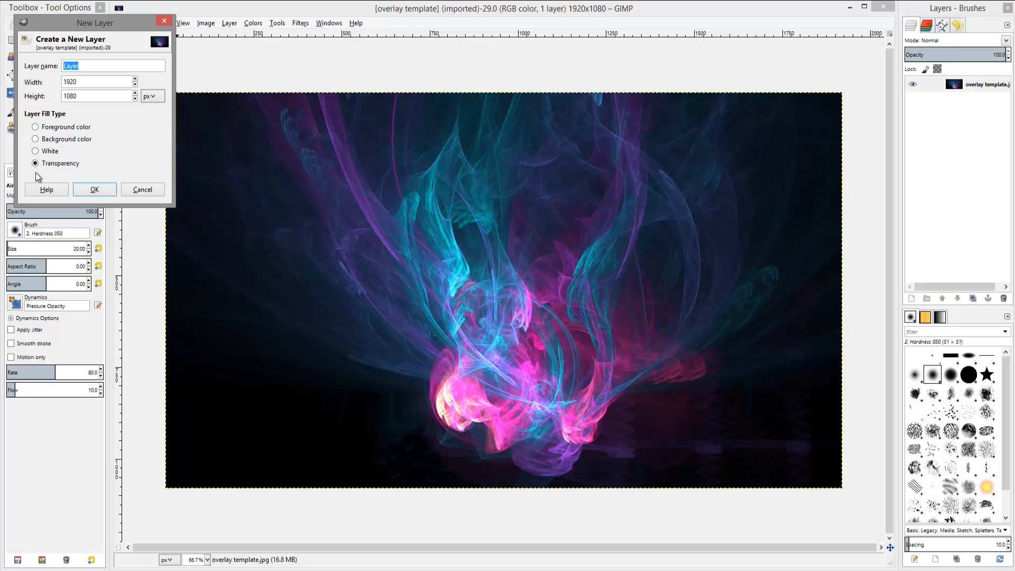
pyautogui.click(95, 191)
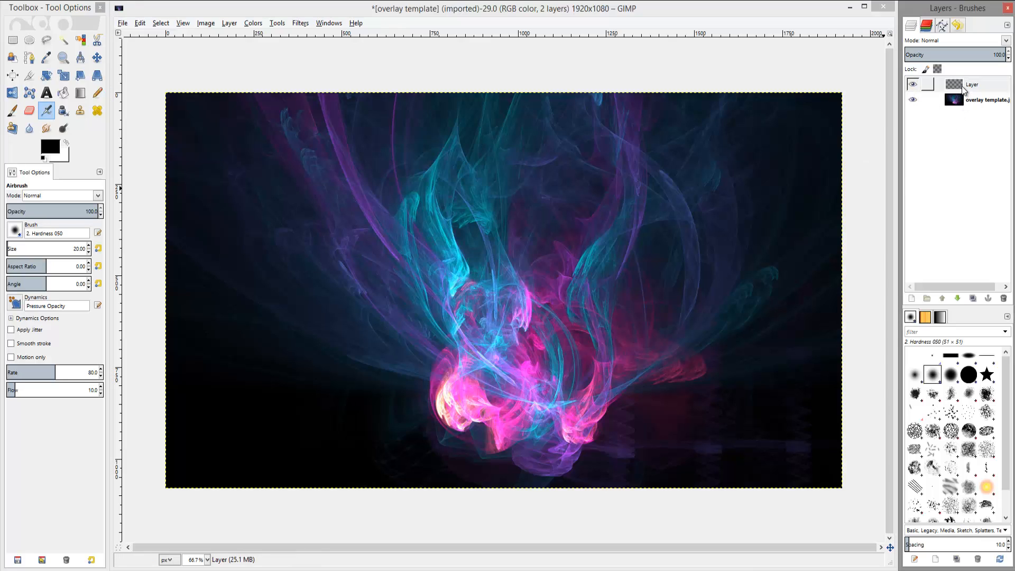
pyautogui.rightClick(962, 87)
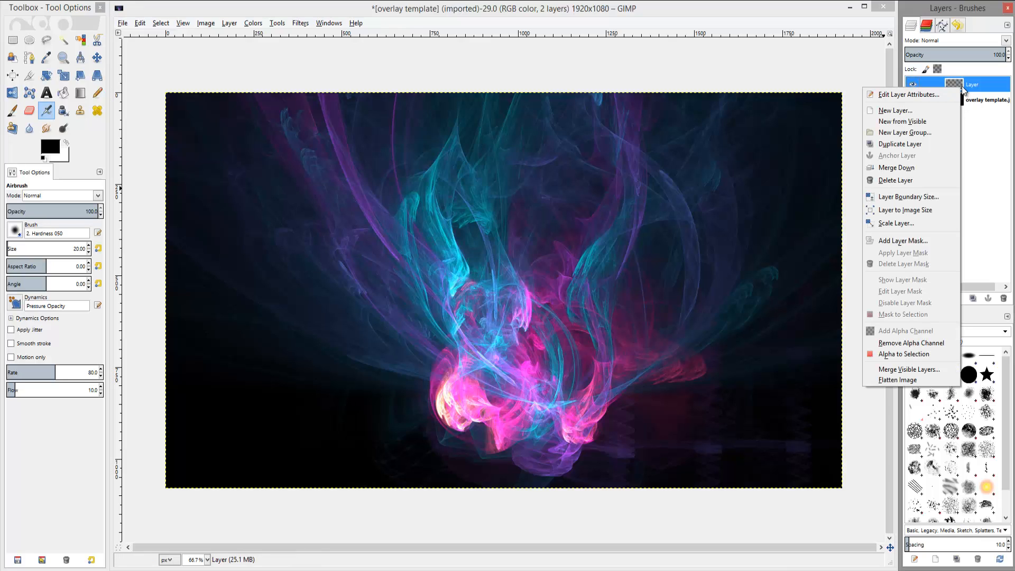
pyautogui.click(909, 172)
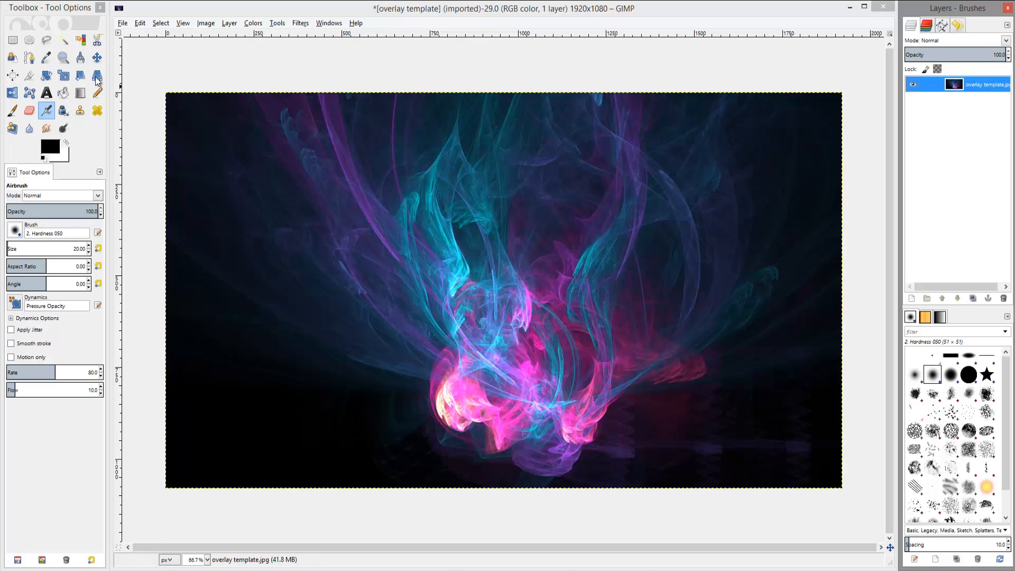
# Draw a freehand selection with the Free Select tool enclosing a wavy strip along the image's top and right edges.
pyautogui.click(46, 47)
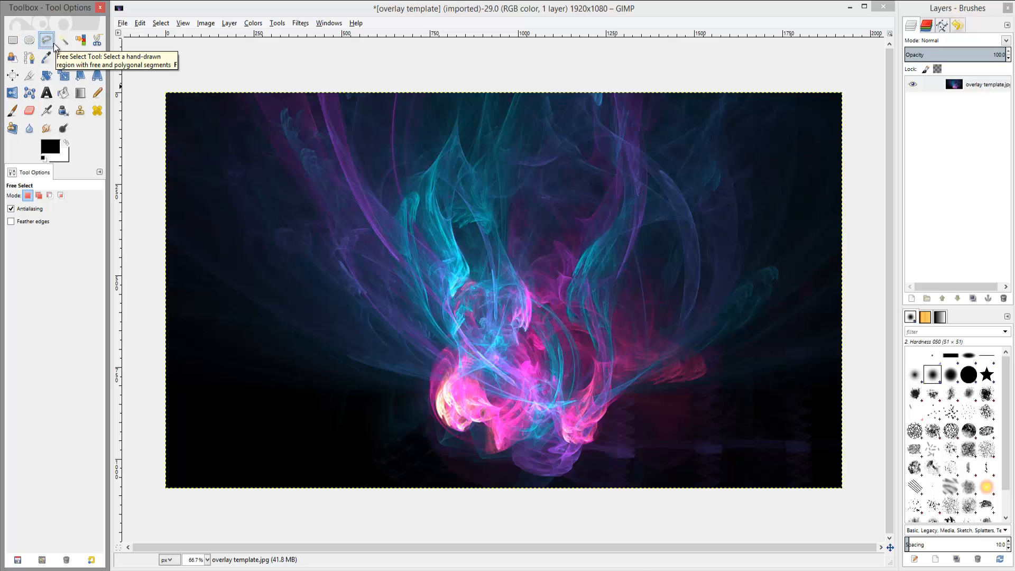
pyautogui.click(167, 94)
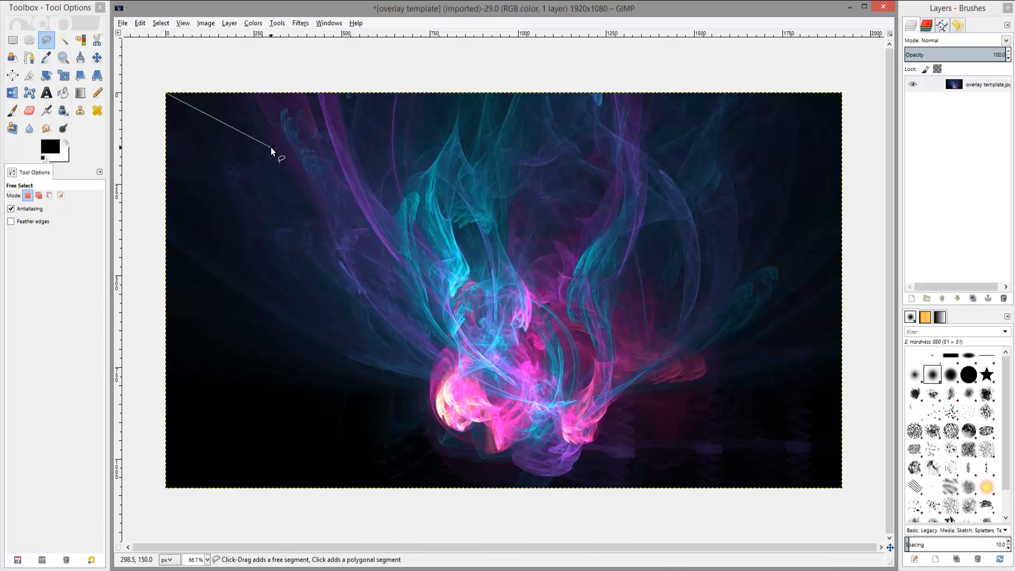
pyautogui.click(166, 93)
pyautogui.click(173, 102)
pyautogui.moveTo(205, 109); pyautogui.dragTo(264, 129)
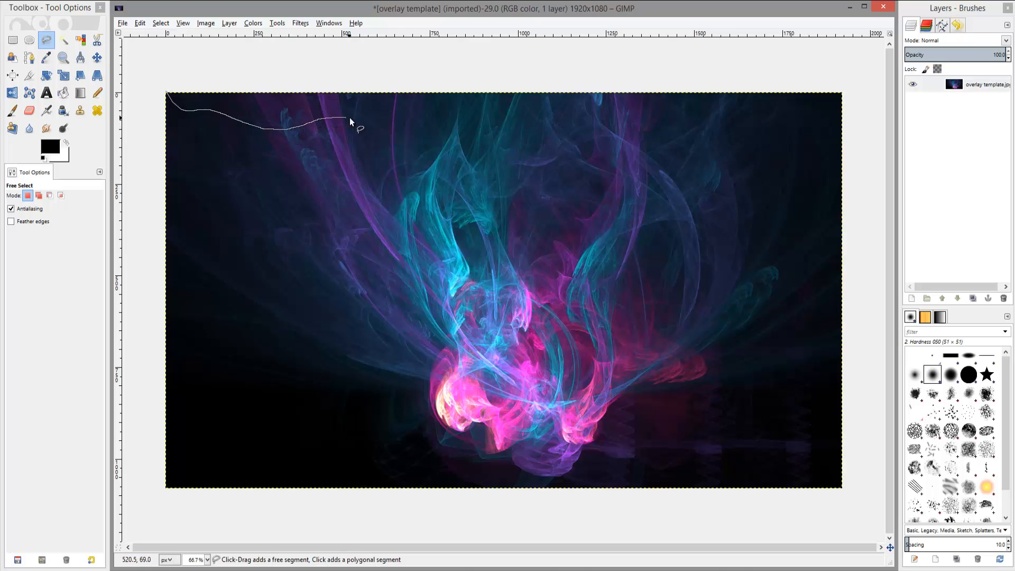
pyautogui.moveTo(384, 134); pyautogui.dragTo(427, 149)
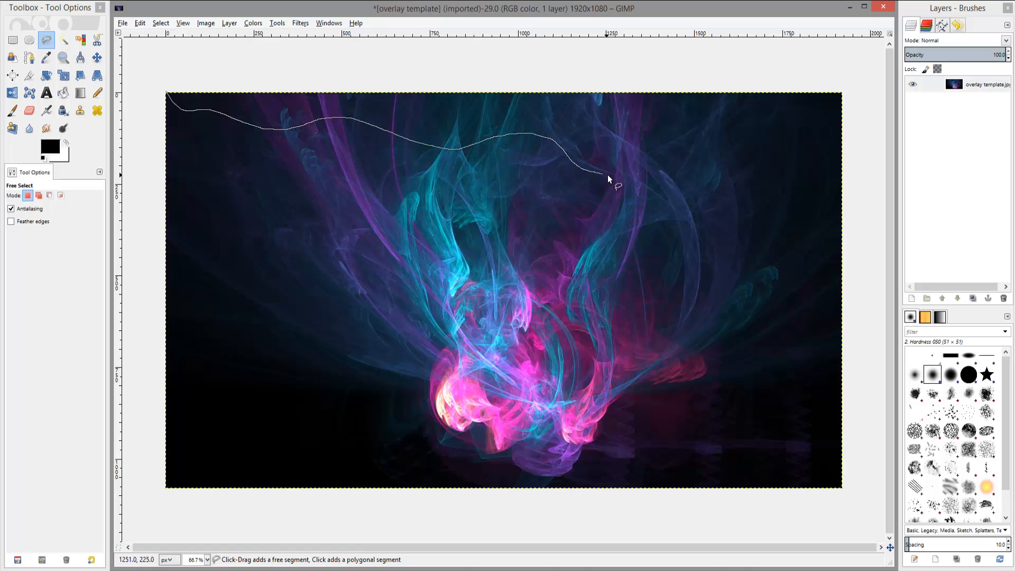
pyautogui.moveTo(645, 175); pyautogui.dragTo(681, 166)
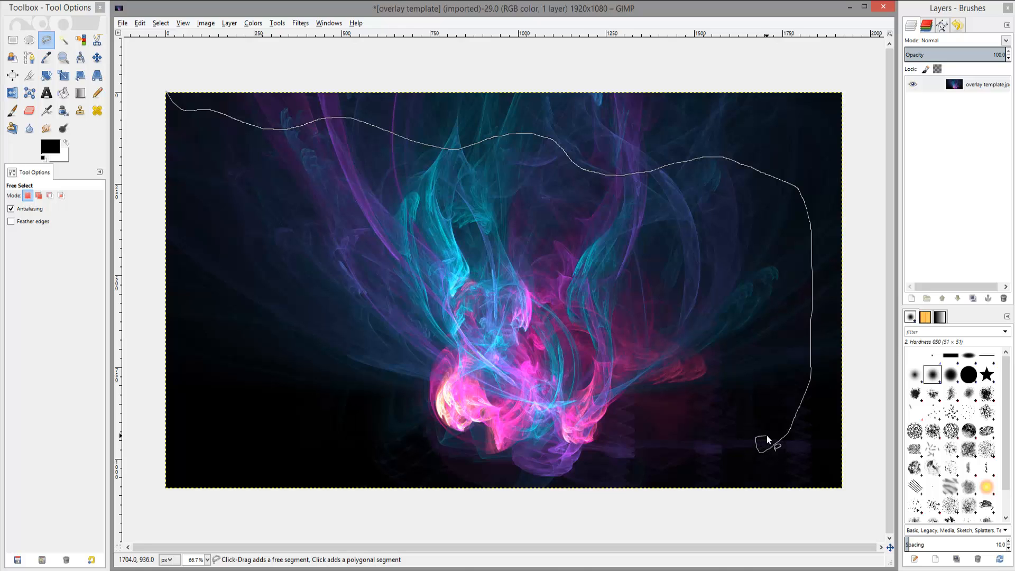
pyautogui.moveTo(767, 436)
pyautogui.mouseDown()
pyautogui.moveTo(773, 426)
pyautogui.moveTo(750, 441)
pyautogui.mouseUp()
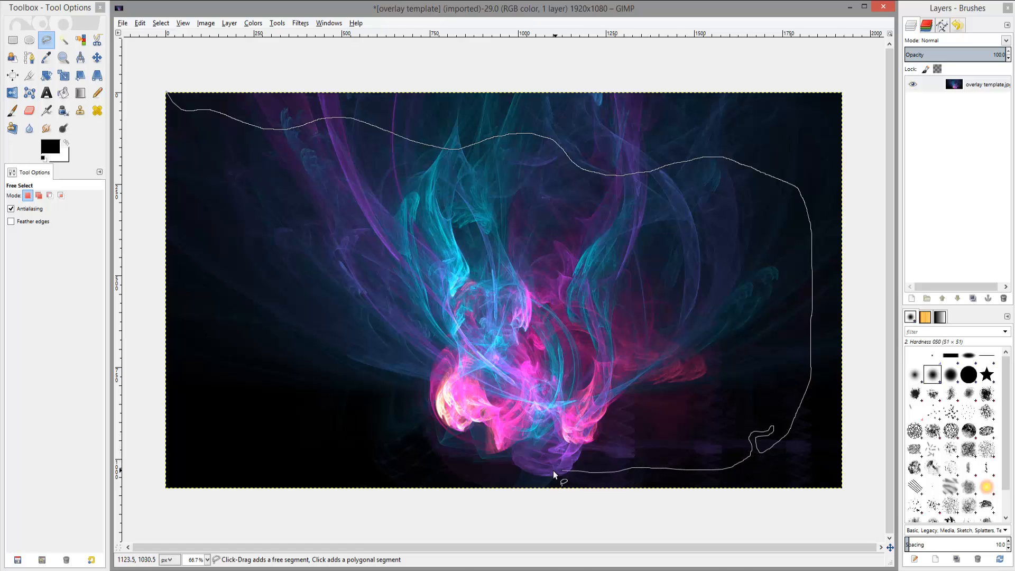
pyautogui.moveTo(524, 481); pyautogui.dragTo(495, 490)
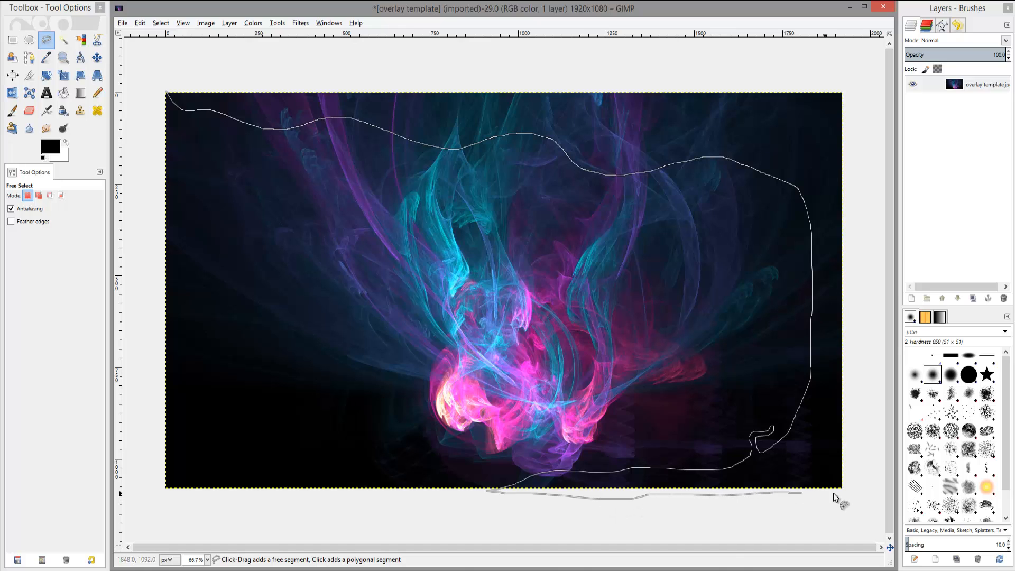
pyautogui.moveTo(865, 466)
pyautogui.mouseDown()
pyautogui.moveTo(867, 121)
pyautogui.moveTo(825, 79)
pyautogui.moveTo(258, 68)
pyautogui.moveTo(187, 77)
pyautogui.moveTo(168, 94)
pyautogui.mouseUp()
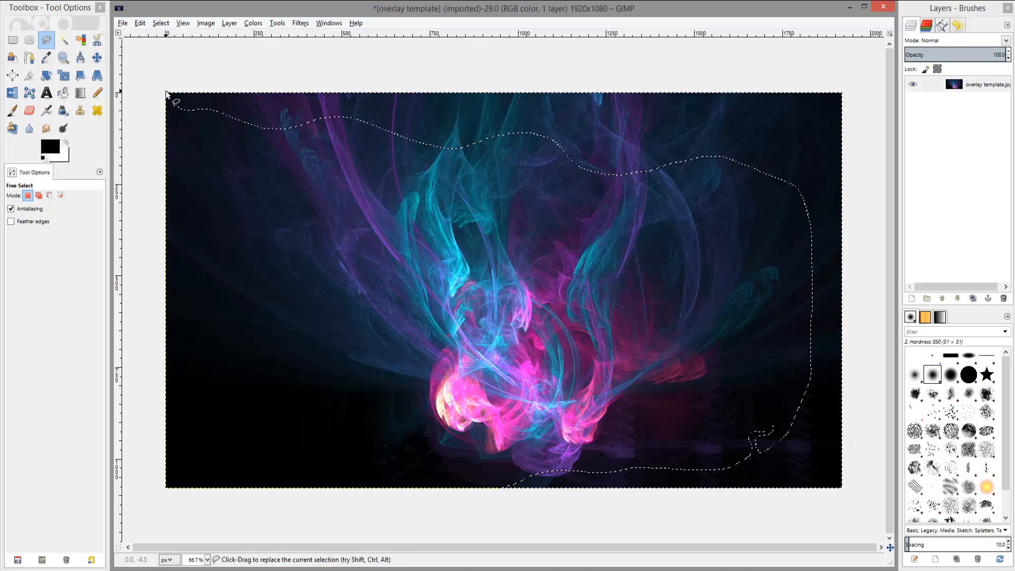
# Cut the selected strip out of the image.
pyautogui.rightClick(624, 134)
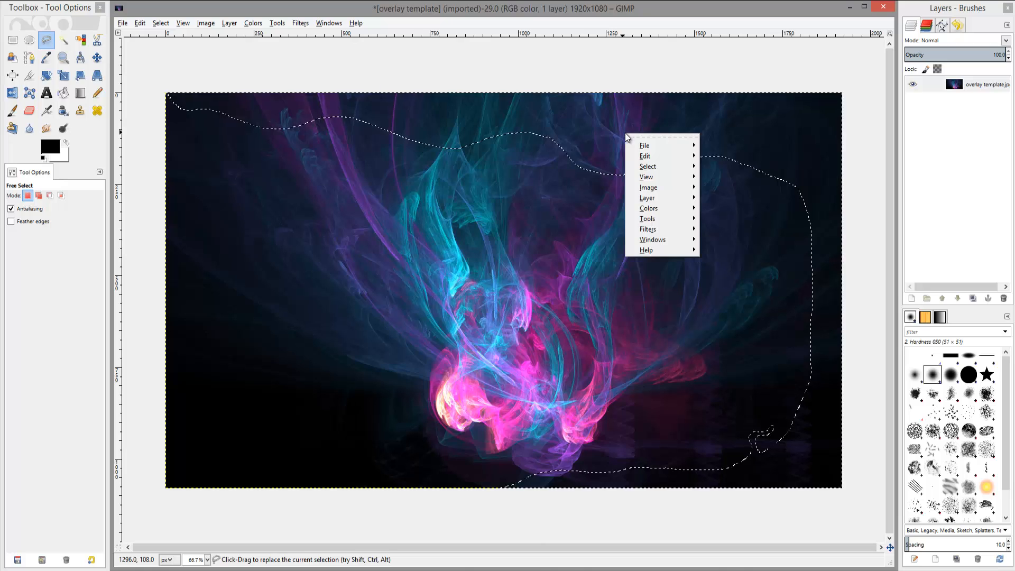
pyautogui.moveTo(646, 156)
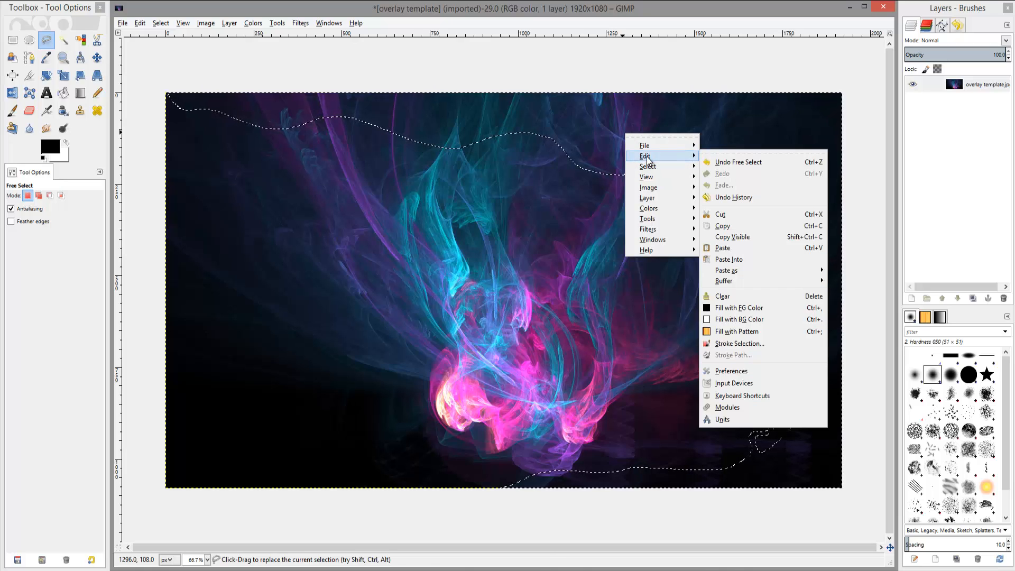
pyautogui.click(740, 218)
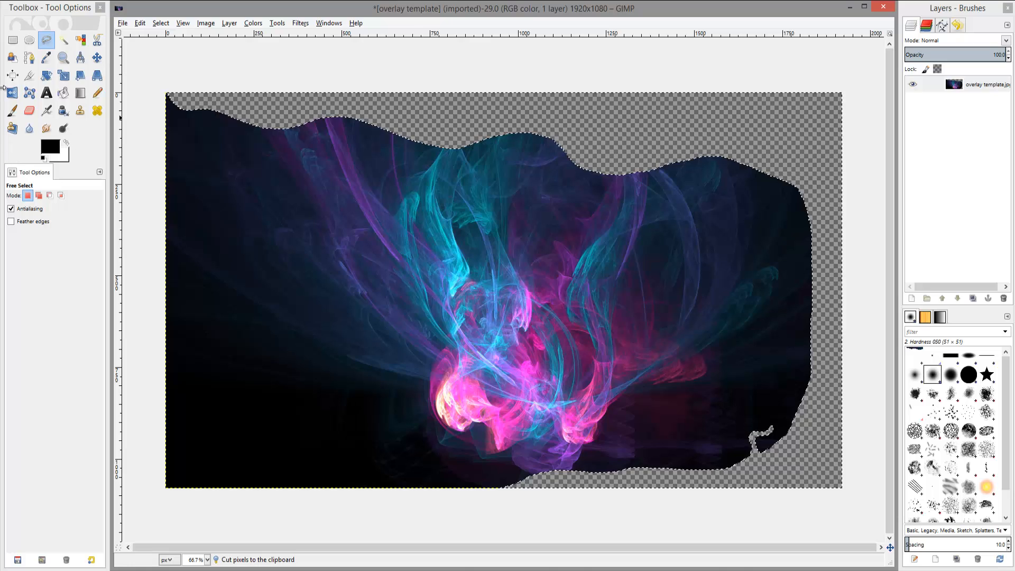
# Select the entire canvas with a rectangle selection and clear all its pixels.
pyautogui.click(13, 40)
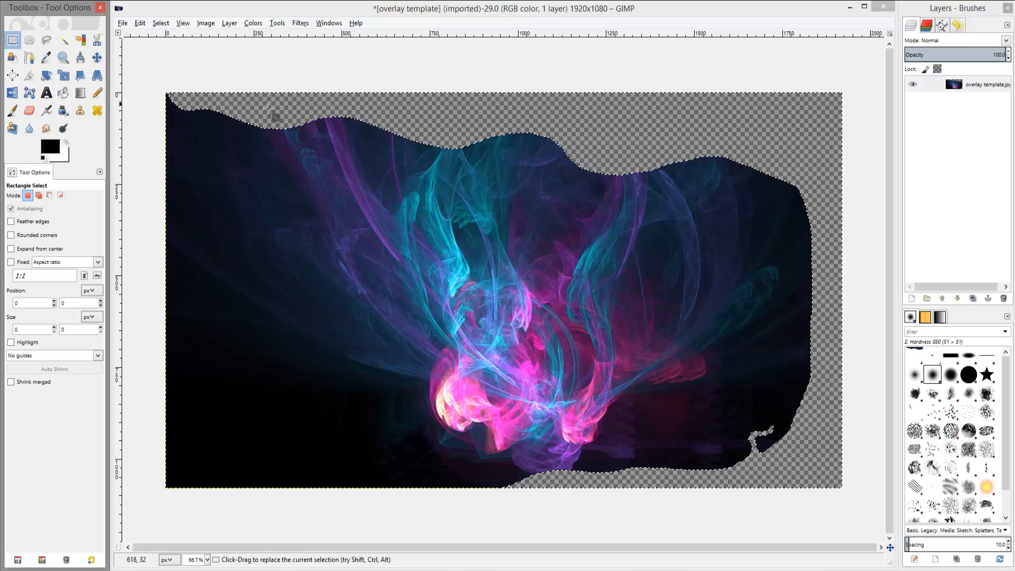
pyautogui.moveTo(137, 71); pyautogui.dragTo(848, 496)
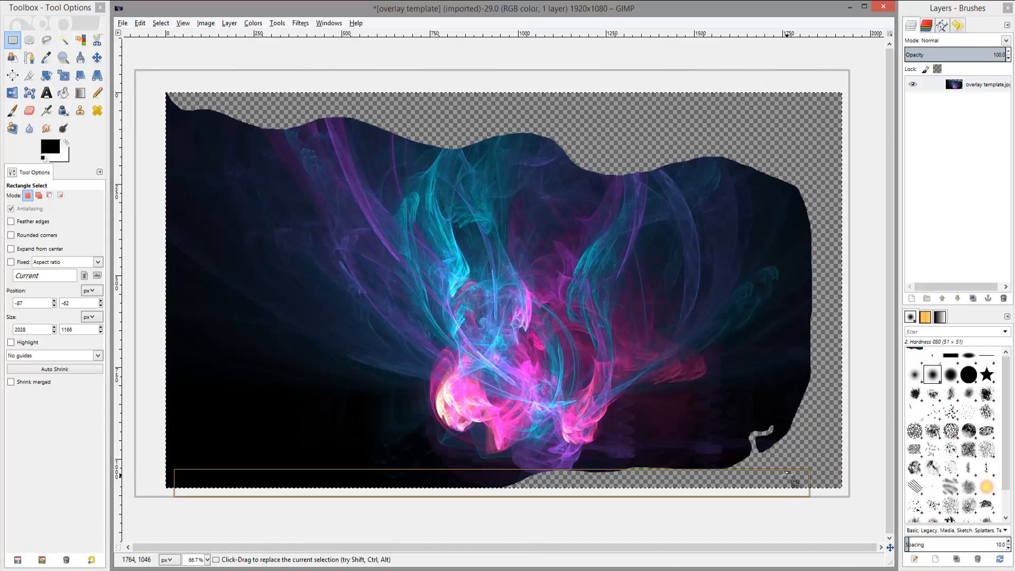
pyautogui.press('Delete')
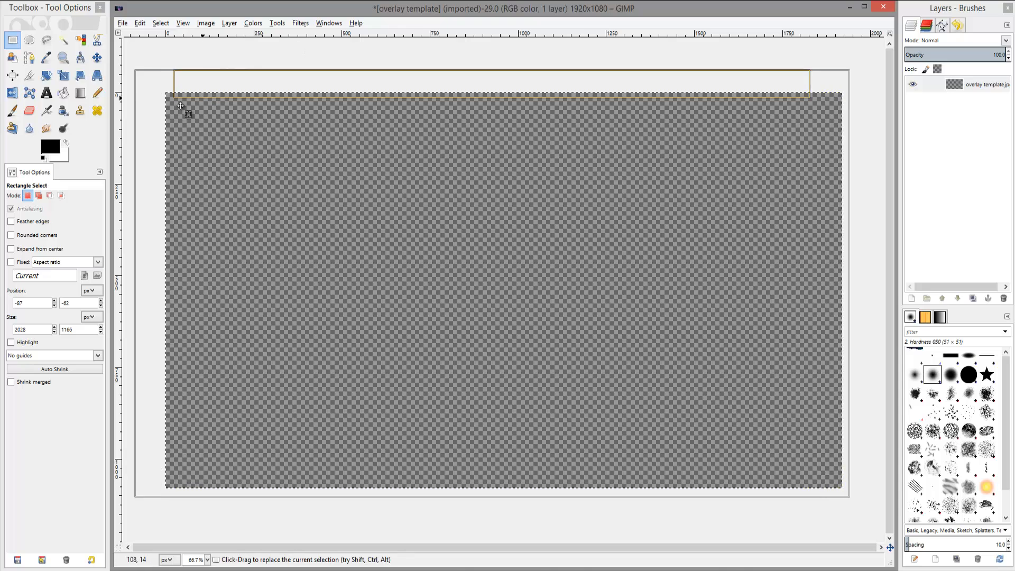
# Paste the cut wavy edge strip back into the image and anchor it.
pyautogui.click(100, 58)
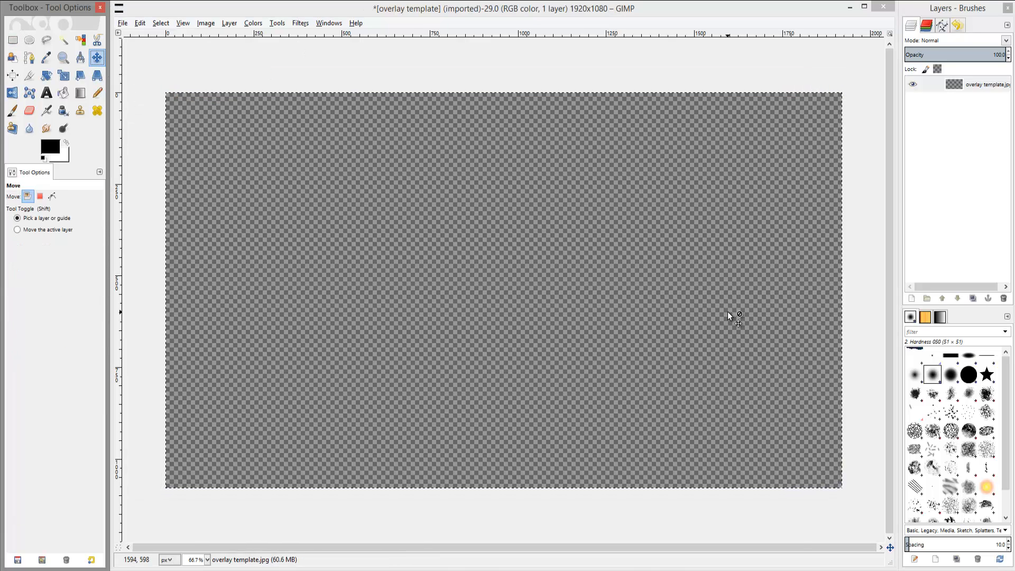
pyautogui.rightClick(478, 277)
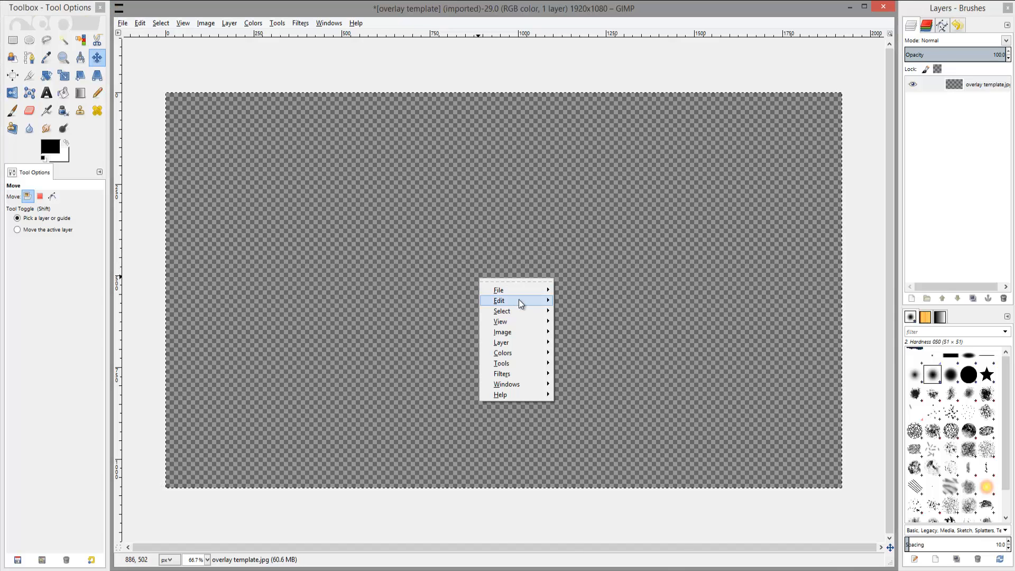
pyautogui.moveTo(519, 300)
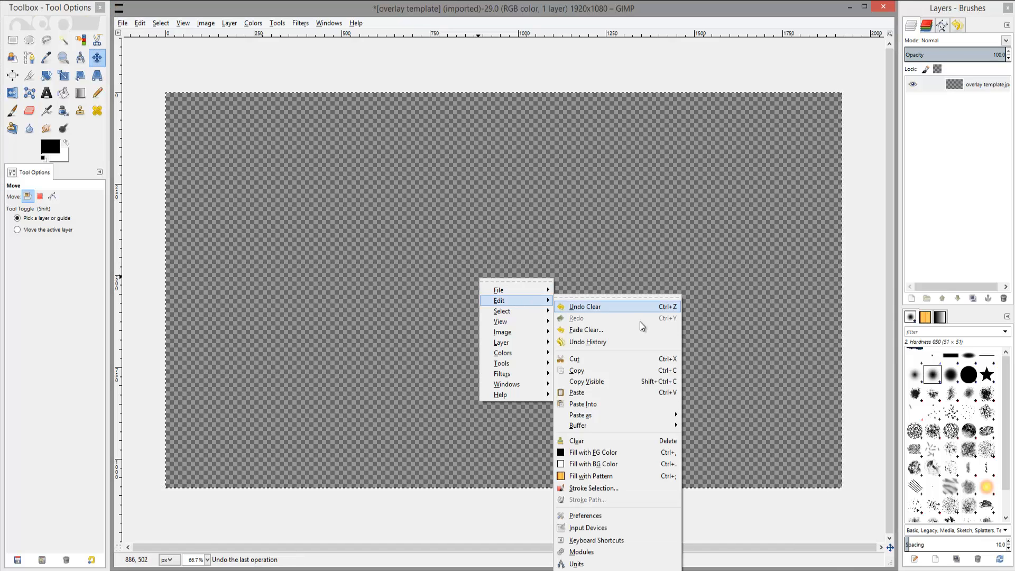
pyautogui.click(605, 404)
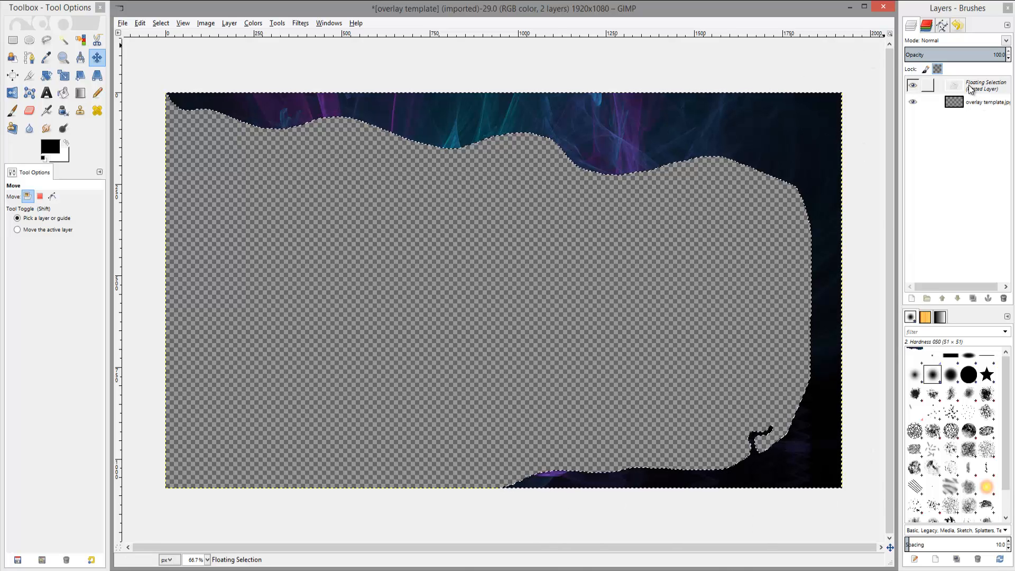
pyautogui.rightClick(983, 89)
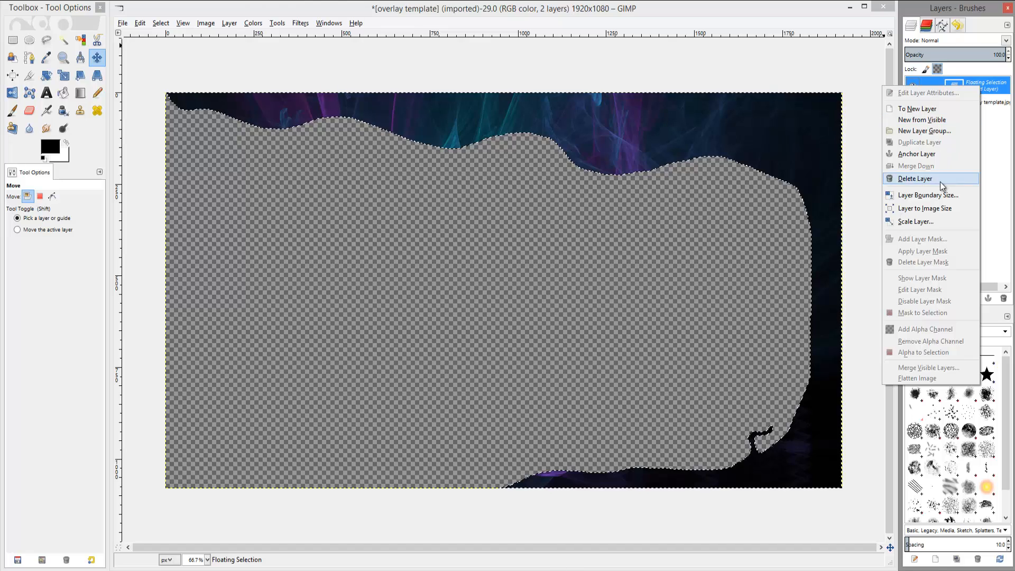
pyautogui.click(924, 158)
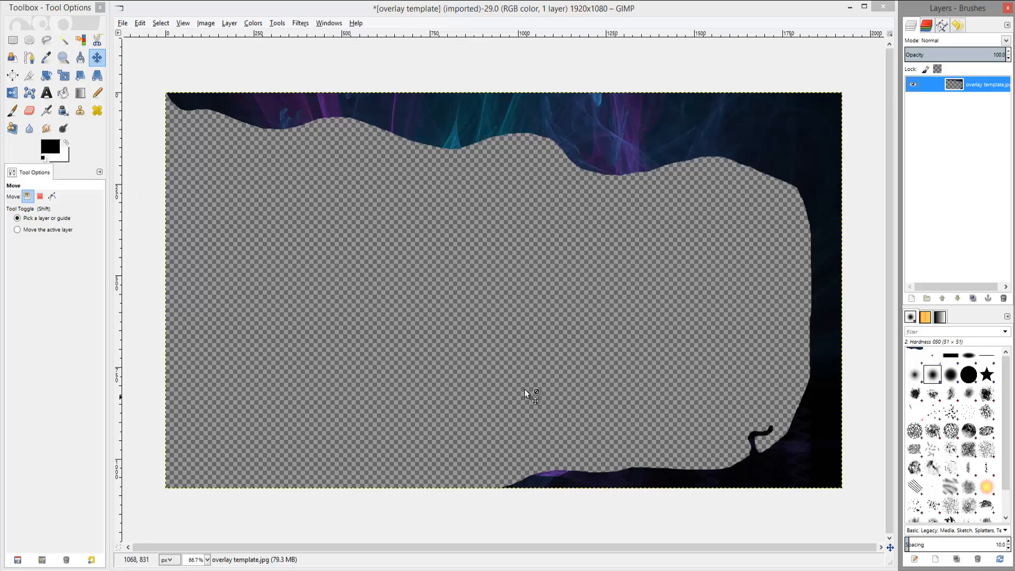
# Open Red-fox-1904779.png from the Pictures folder as a new layer.
pyautogui.click(124, 23)
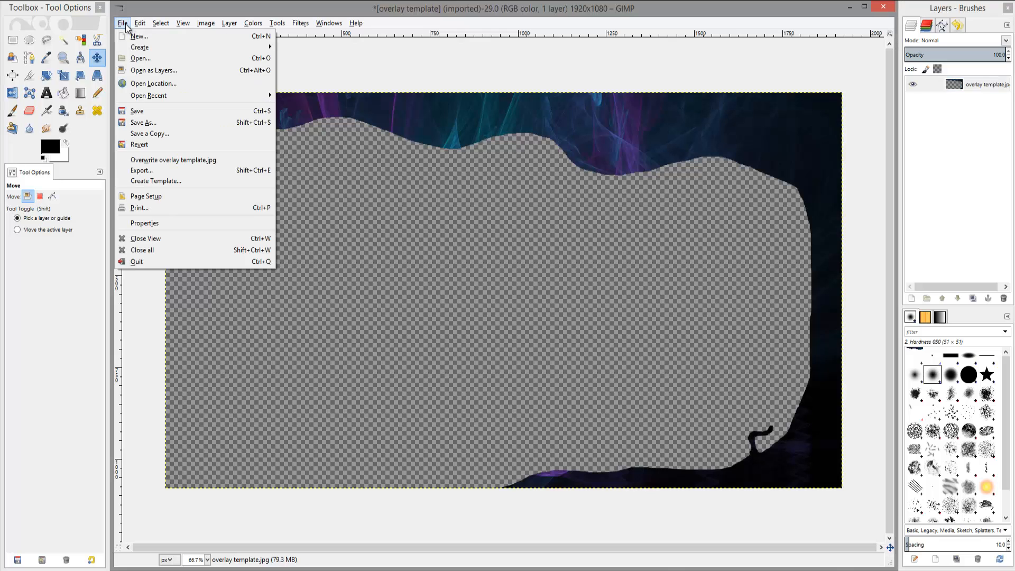
pyautogui.click(144, 75)
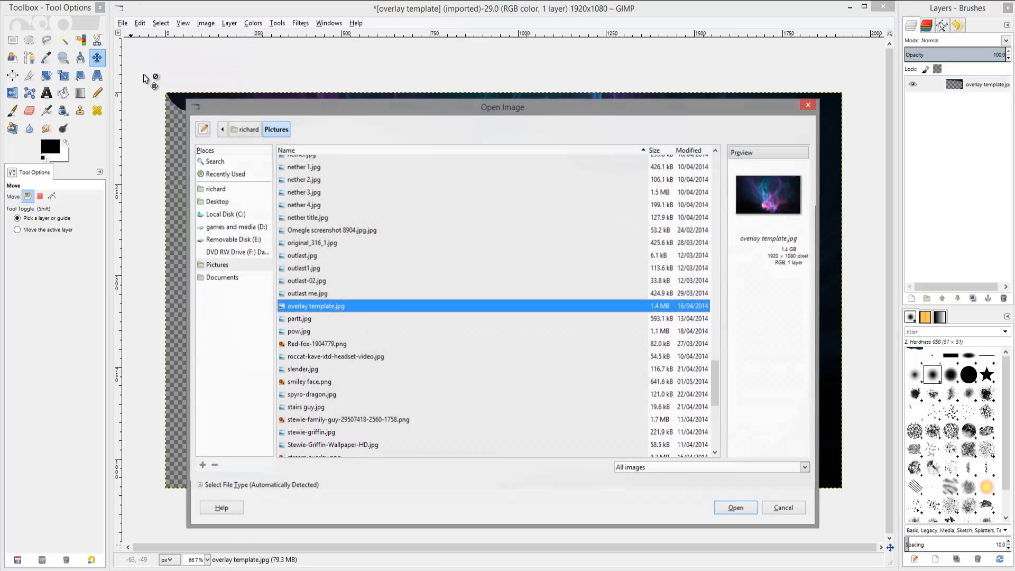
pyautogui.click(303, 344)
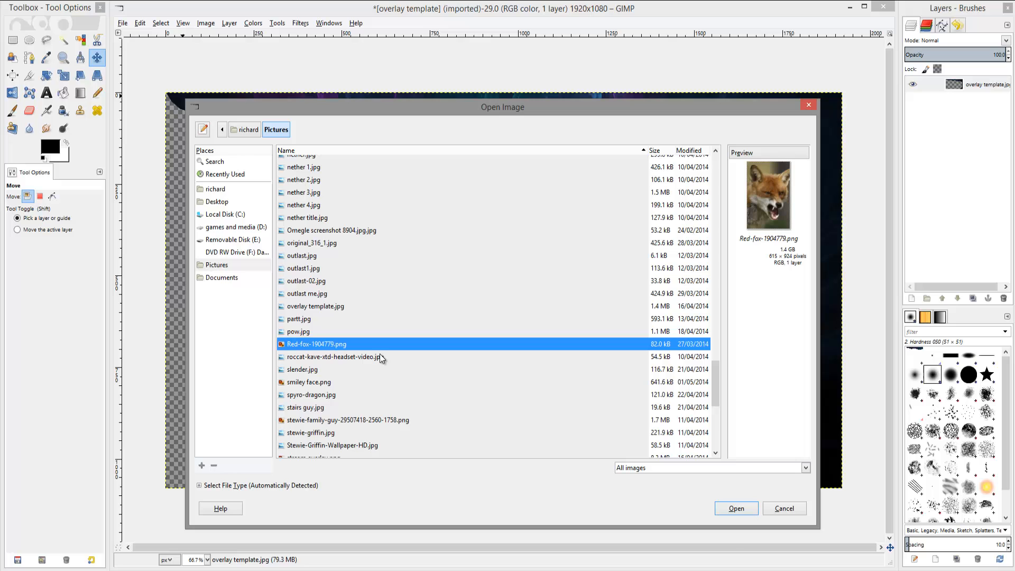
pyautogui.click(737, 509)
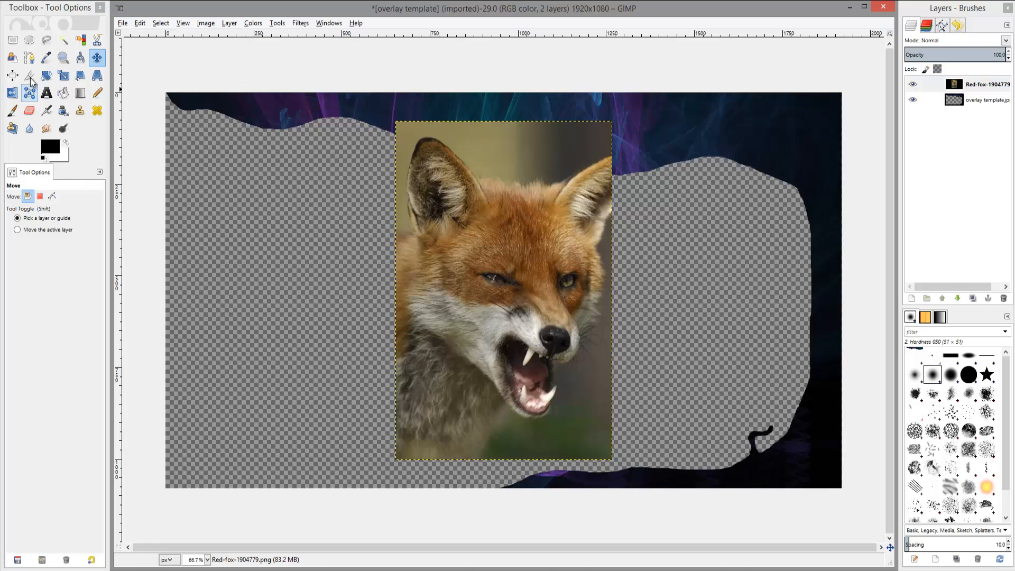
# Draw a freehand selection with the Free Select tool around the fox's head.
pyautogui.click(46, 40)
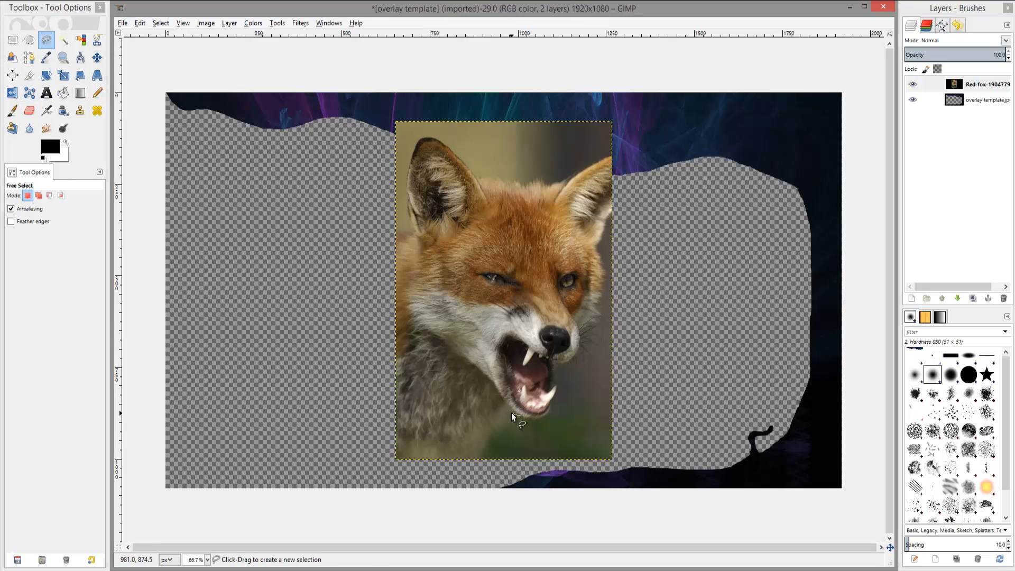
pyautogui.moveTo(524, 415); pyautogui.dragTo(499, 392)
pyautogui.moveTo(413, 273); pyautogui.dragTo(408, 206)
pyautogui.moveTo(471, 173); pyautogui.dragTo(519, 183)
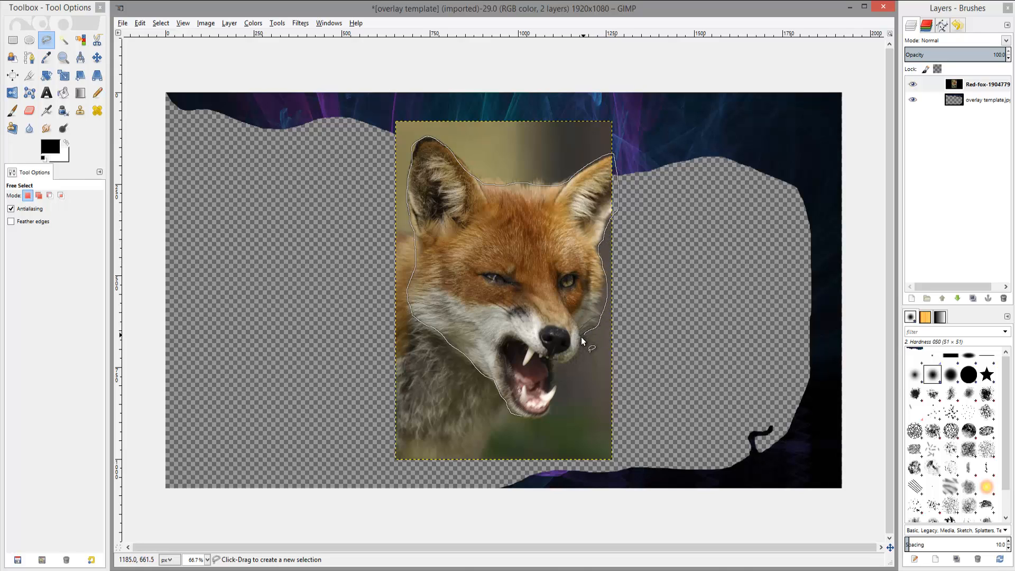
pyautogui.moveTo(581, 337); pyautogui.dragTo(576, 354)
pyautogui.moveTo(553, 405); pyautogui.dragTo(522, 415)
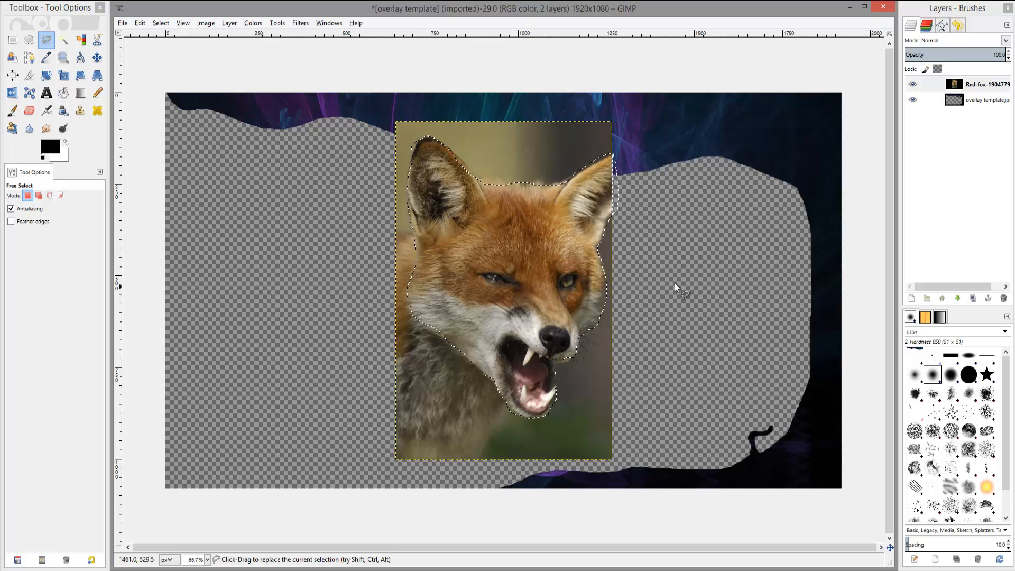
# Add a new transparent 1920 x 1080 layer and merge it down onto the fox layer.
pyautogui.click(227, 23)
pyautogui.click(243, 36)
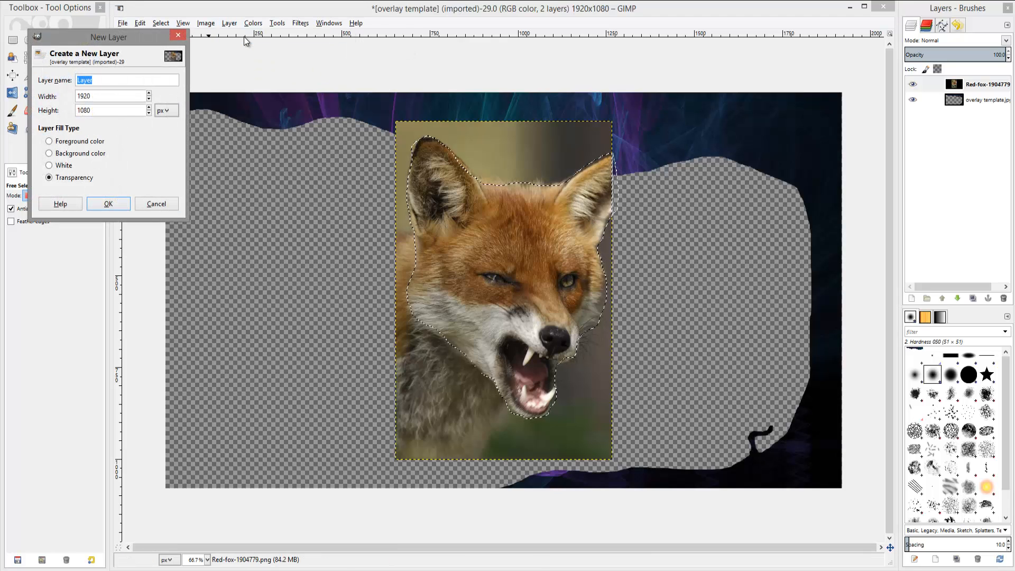
pyautogui.click(108, 204)
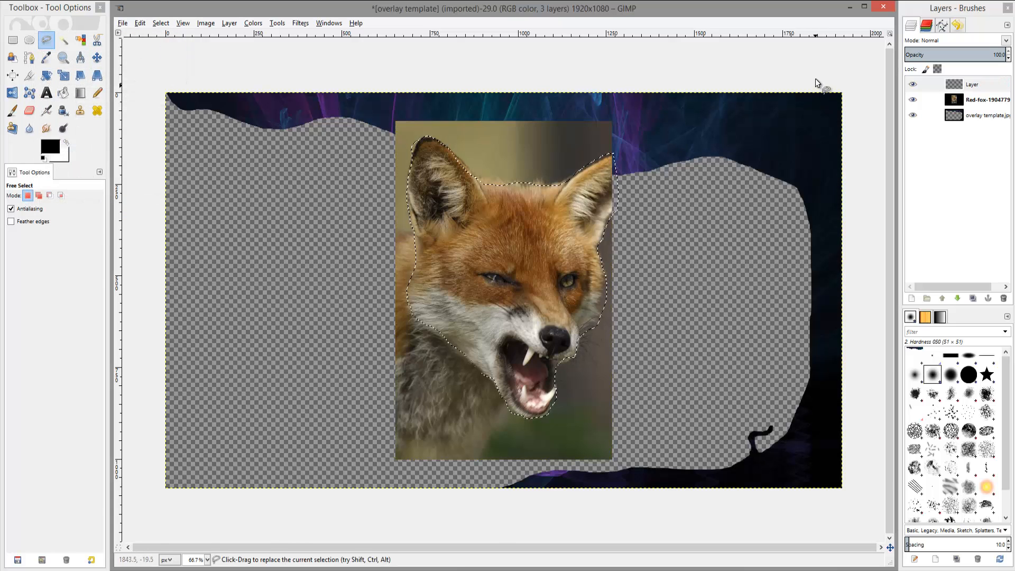
pyautogui.rightClick(960, 84)
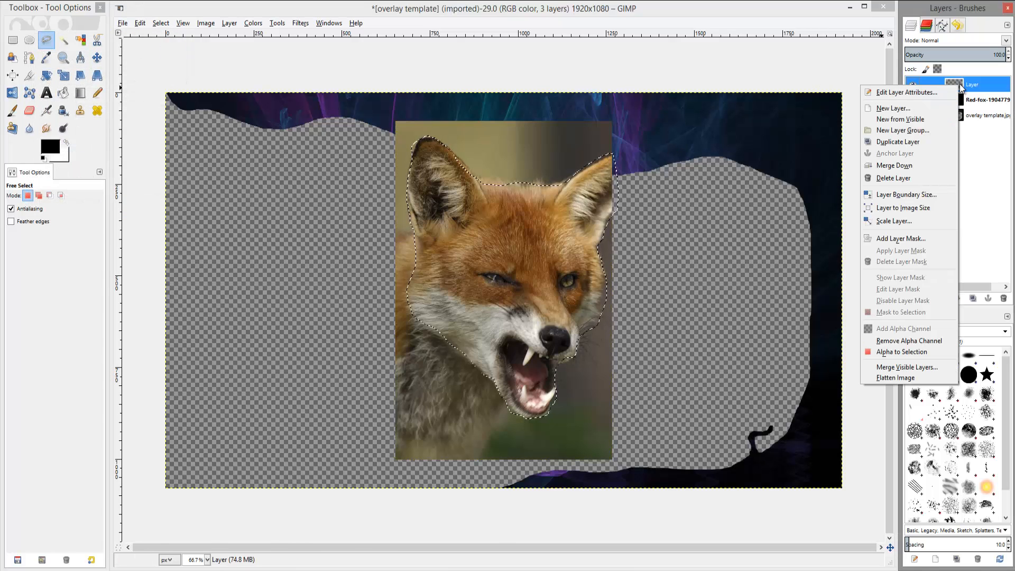
pyautogui.click(907, 165)
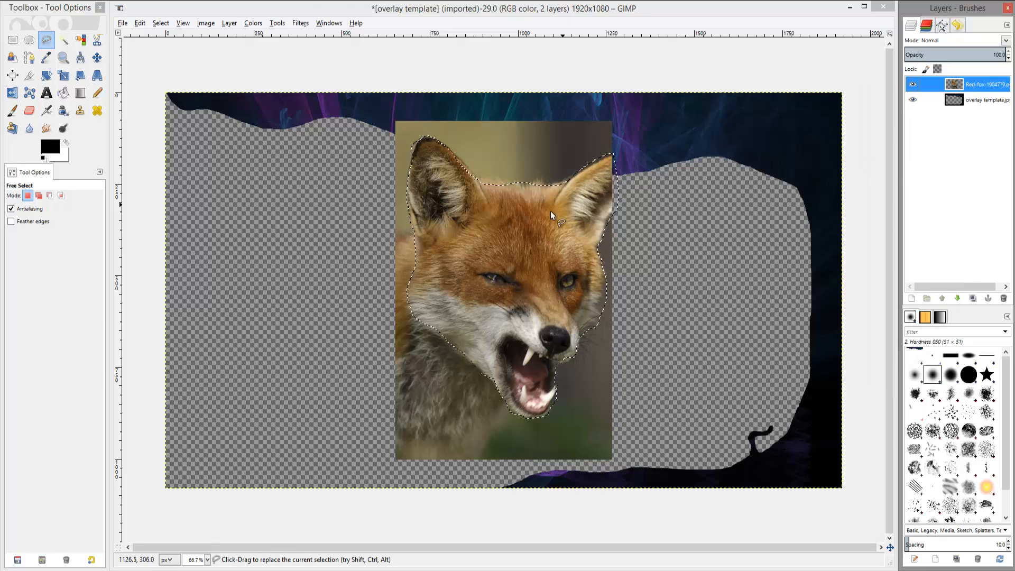
# Cut the selected fox head out of the layer.
pyautogui.rightClick(509, 247)
pyautogui.moveTo(555, 271)
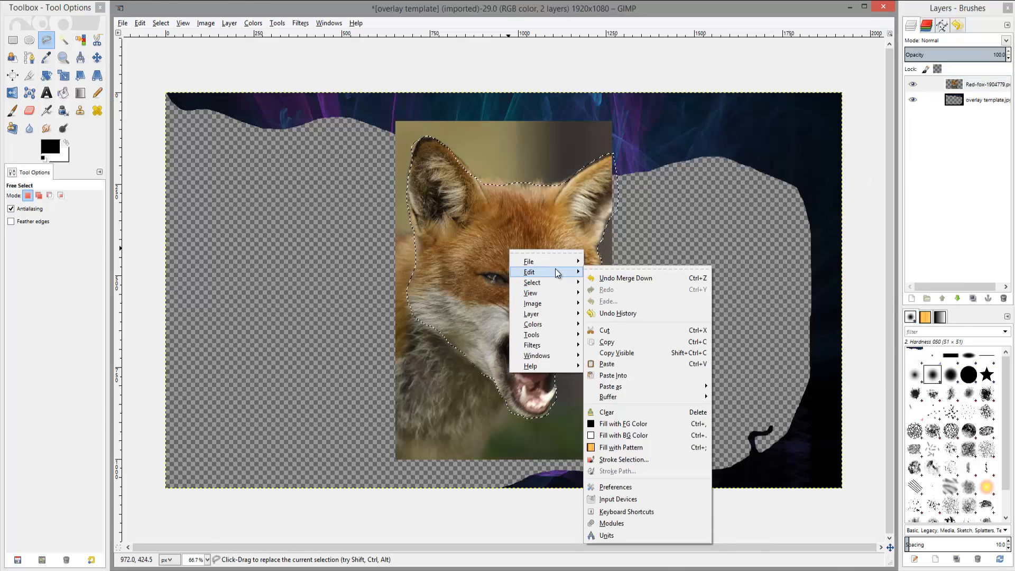
pyautogui.click(621, 331)
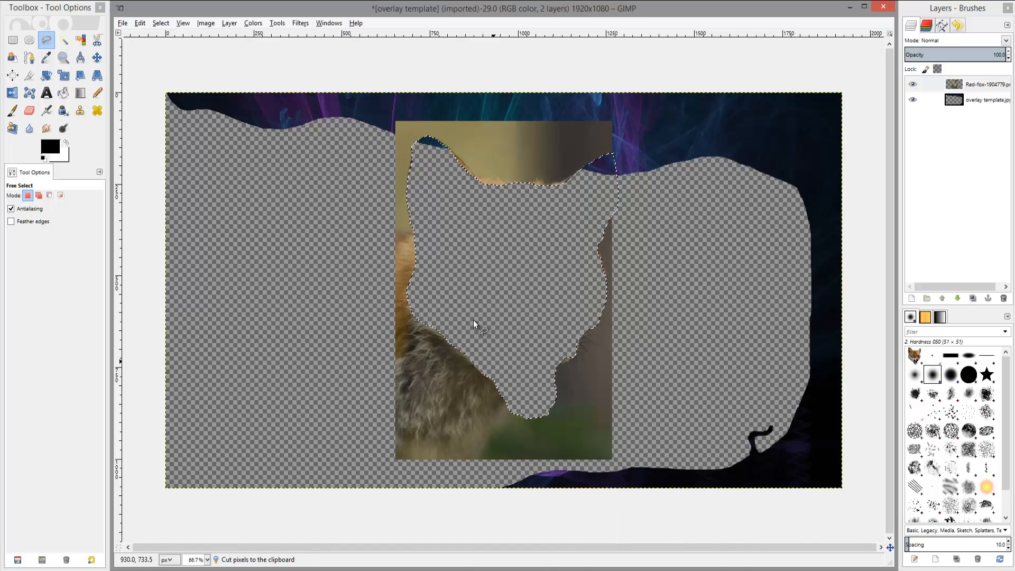
# Select the remaining fox photo area with a rectangle selection and cut it away.
pyautogui.click(13, 40)
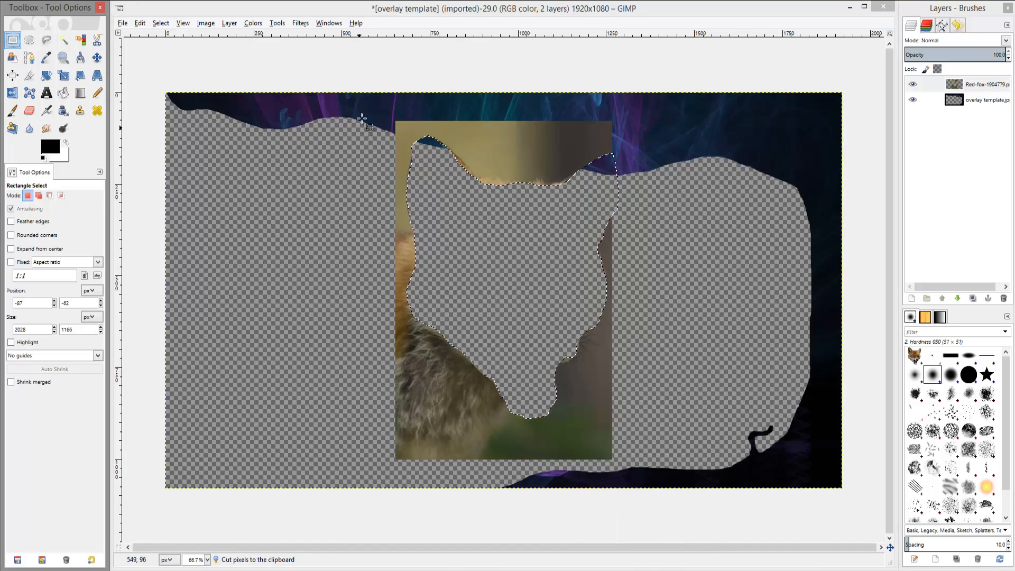
pyautogui.moveTo(366, 107); pyautogui.dragTo(701, 428)
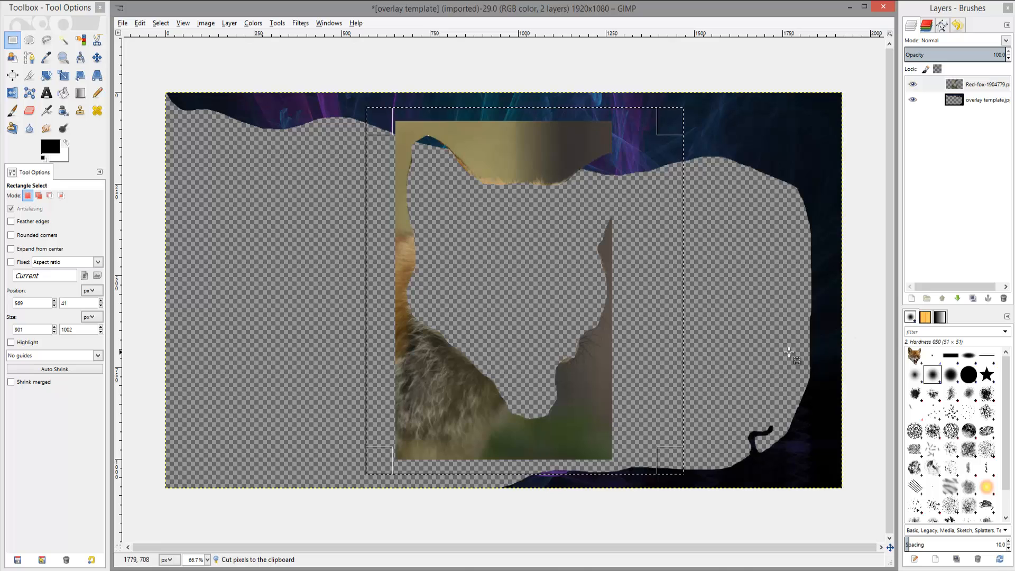
pyautogui.hotkey('ctrl', 'x')
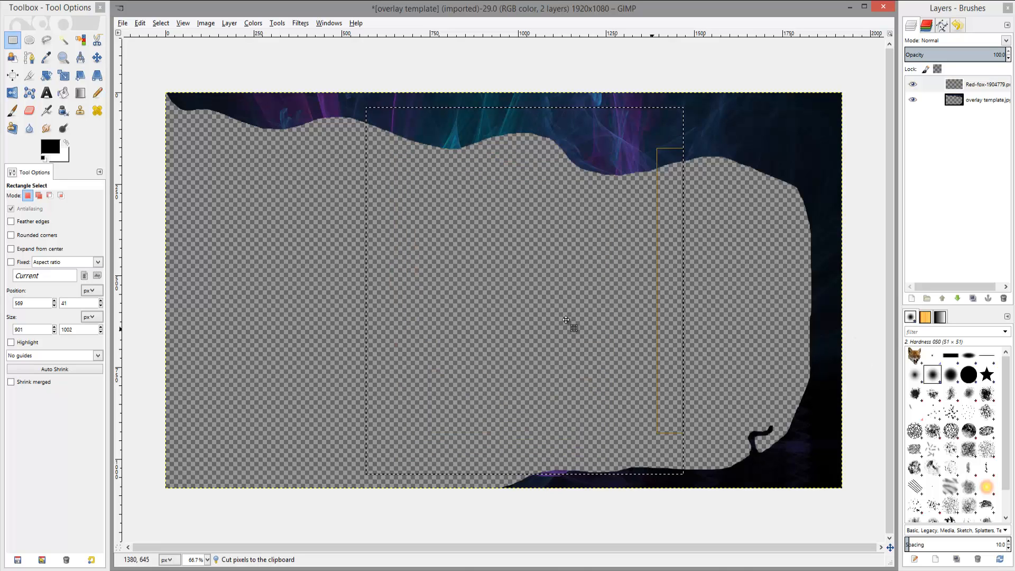
# Paste the fox head back into the image as a floating selection.
pyautogui.click(102, 58)
pyautogui.rightClick(328, 215)
pyautogui.moveTo(358, 242)
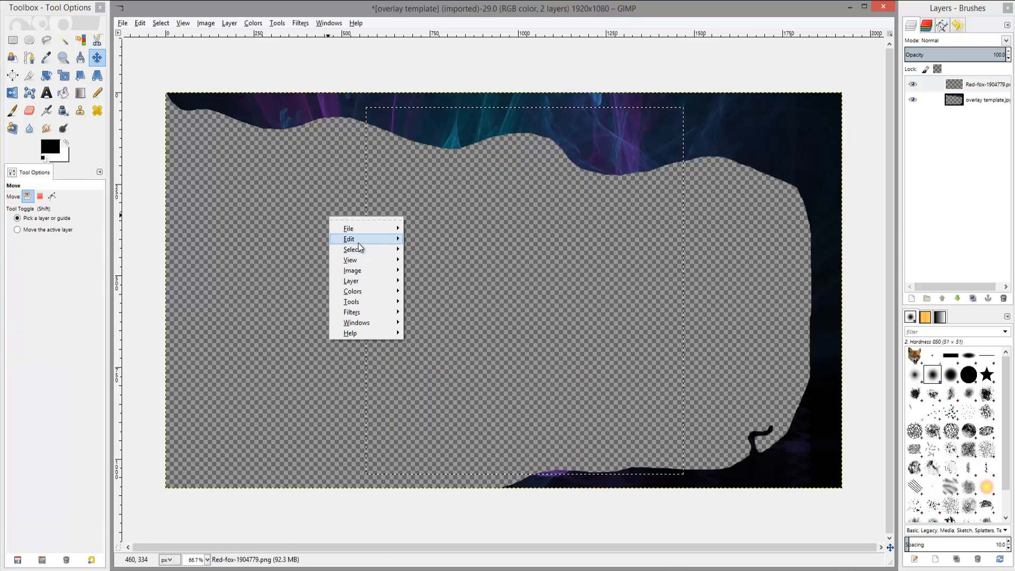
pyautogui.click(451, 331)
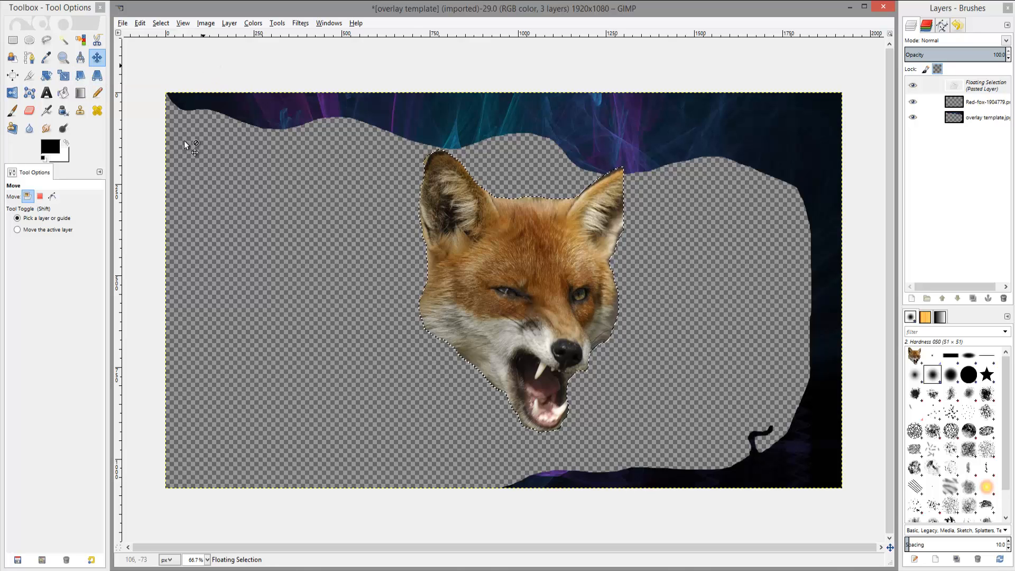
# Scale the pasted fox head down to 216 x 220 pixels.
pyautogui.click(64, 76)
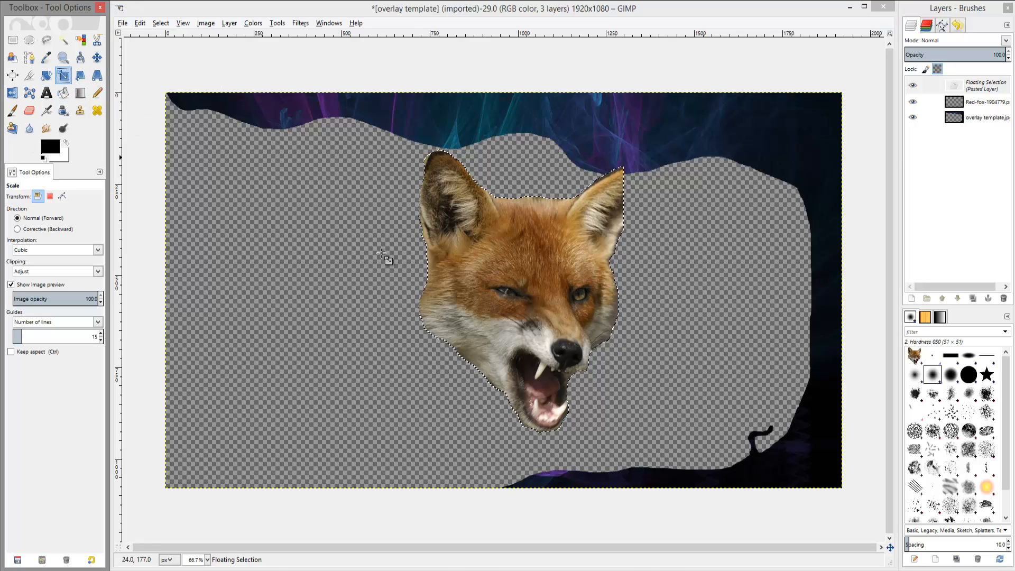
pyautogui.click(435, 335)
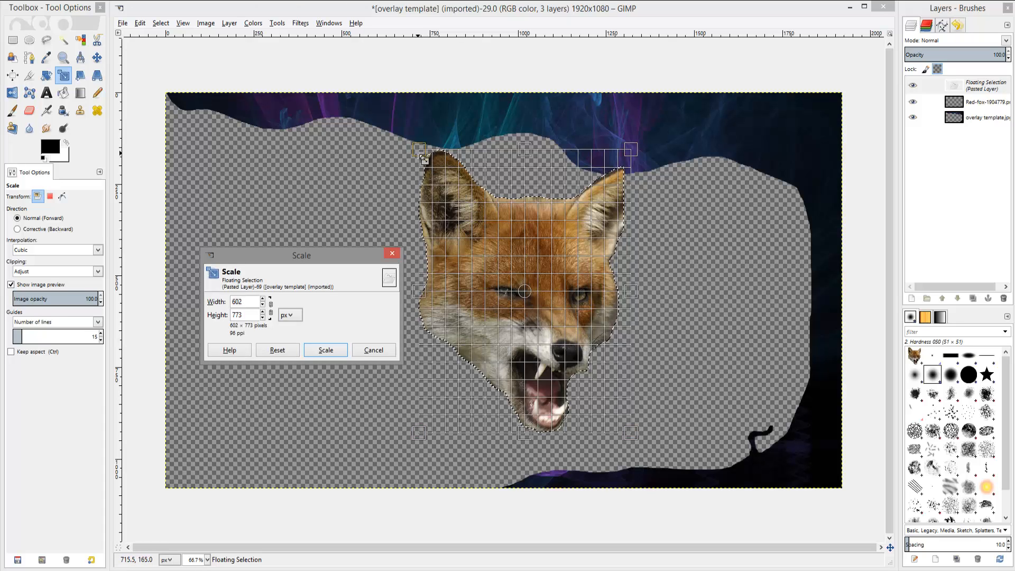
pyautogui.moveTo(420, 149); pyautogui.dragTo(582, 358)
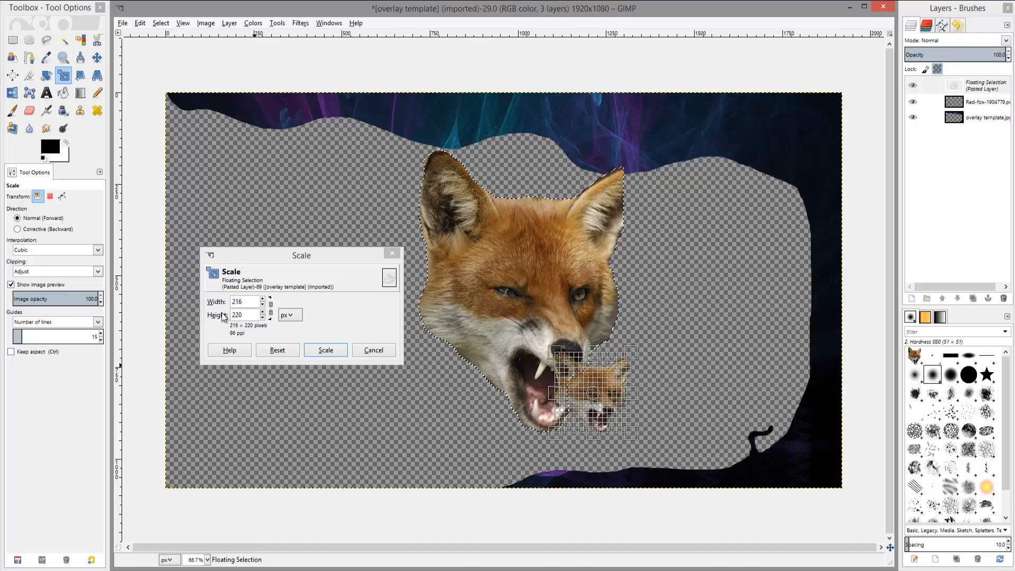
pyautogui.click(332, 351)
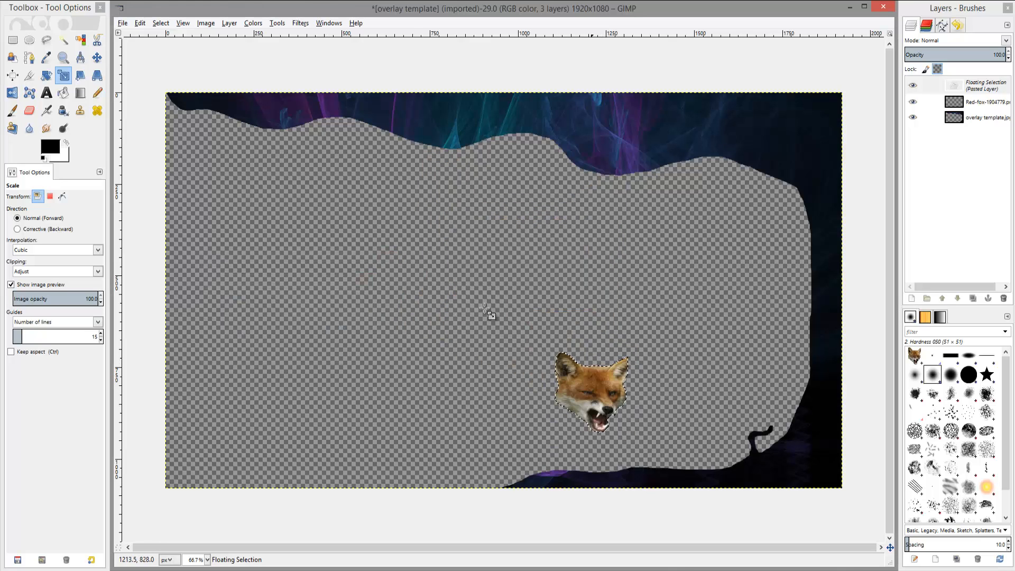
# Move the fox head to the image's top-right corner and anchor it.
pyautogui.click(100, 58)
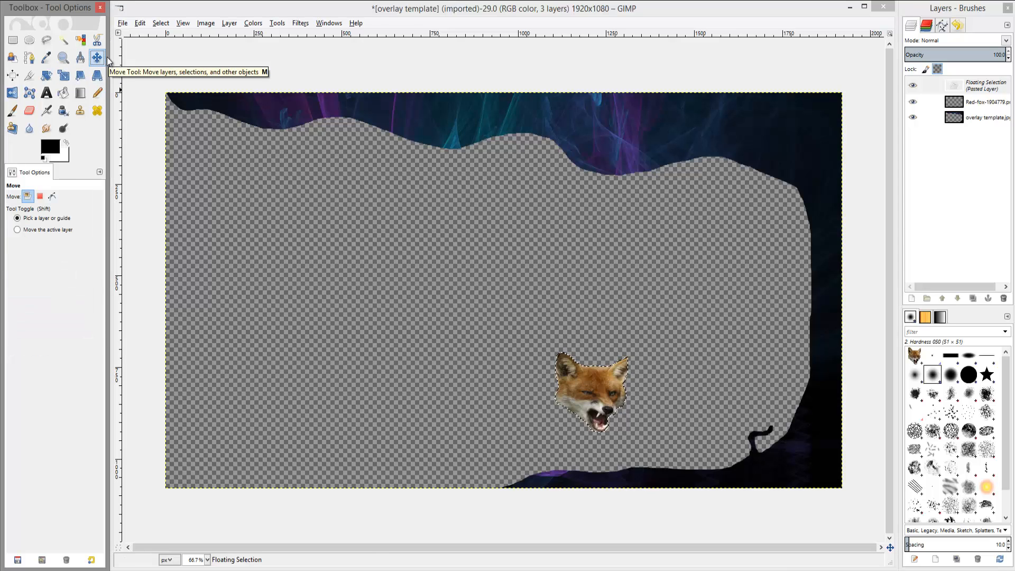
pyautogui.moveTo(595, 398); pyautogui.dragTo(809, 140)
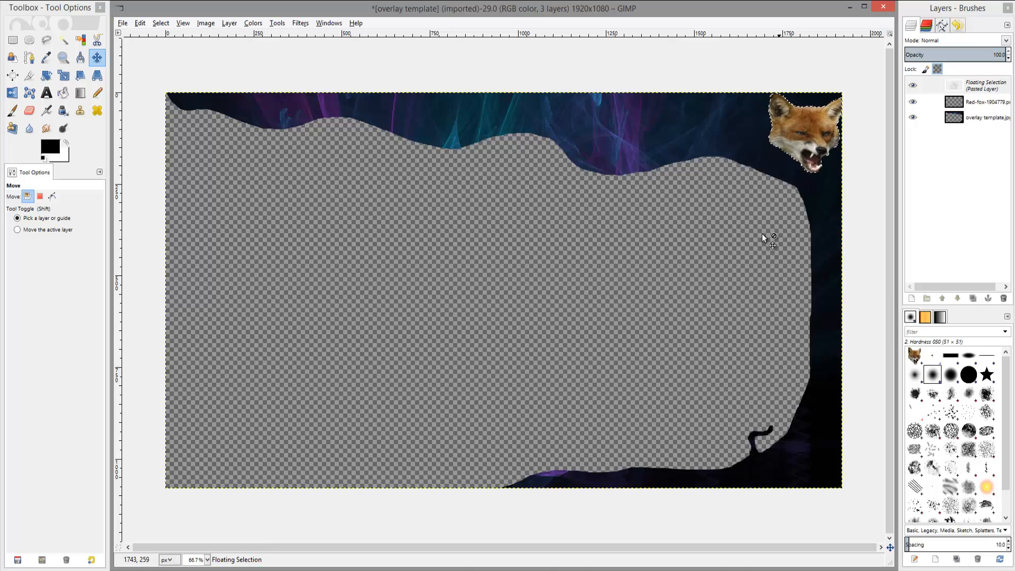
pyautogui.rightClick(960, 88)
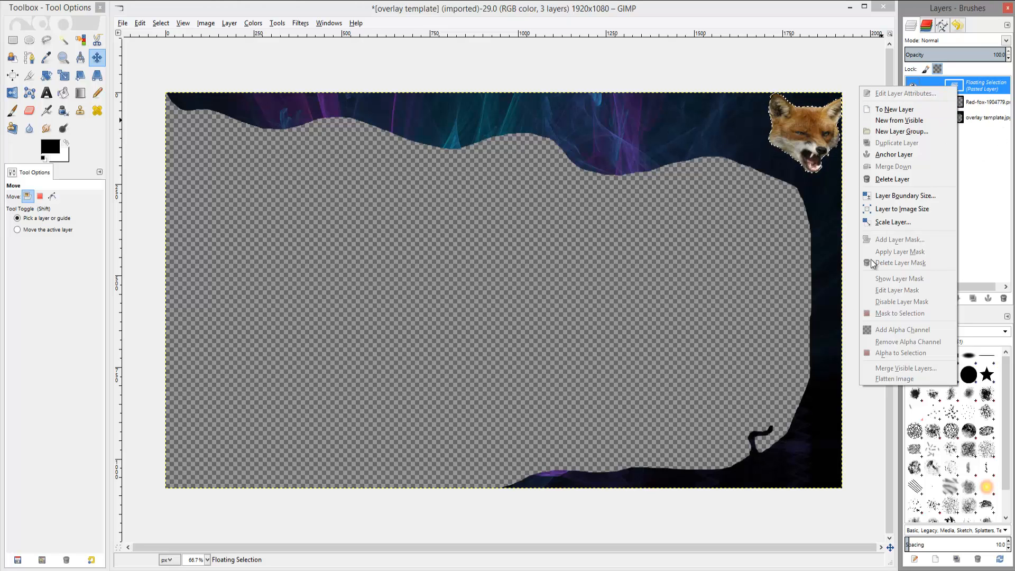
pyautogui.click(903, 154)
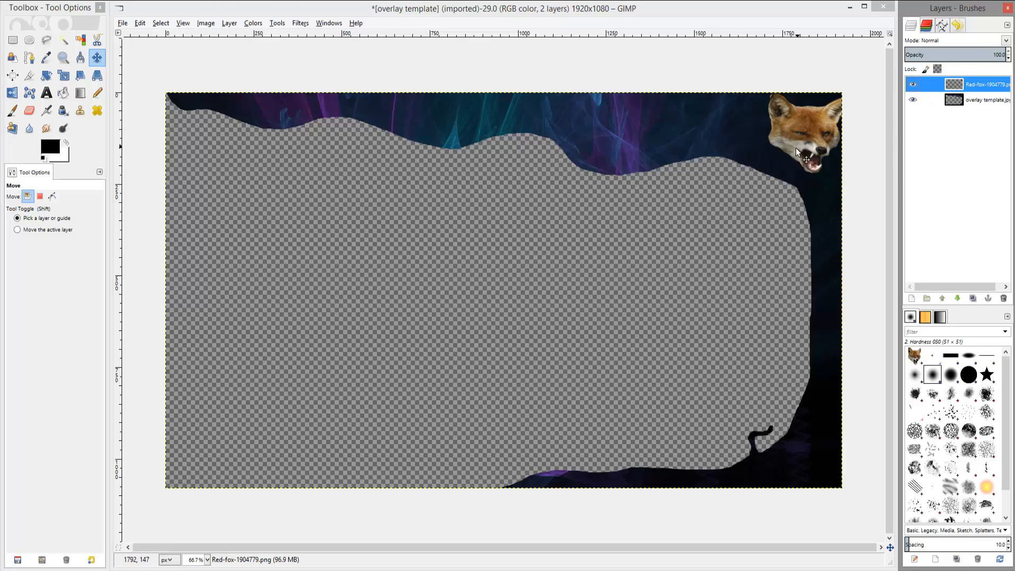
# Merge the fox head layer down into the overlay template layer.
pyautogui.moveTo(801, 139)
pyautogui.mouseDown()
pyautogui.moveTo(794, 148)
pyautogui.moveTo(812, 159)
pyautogui.moveTo(800, 140)
pyautogui.mouseUp()
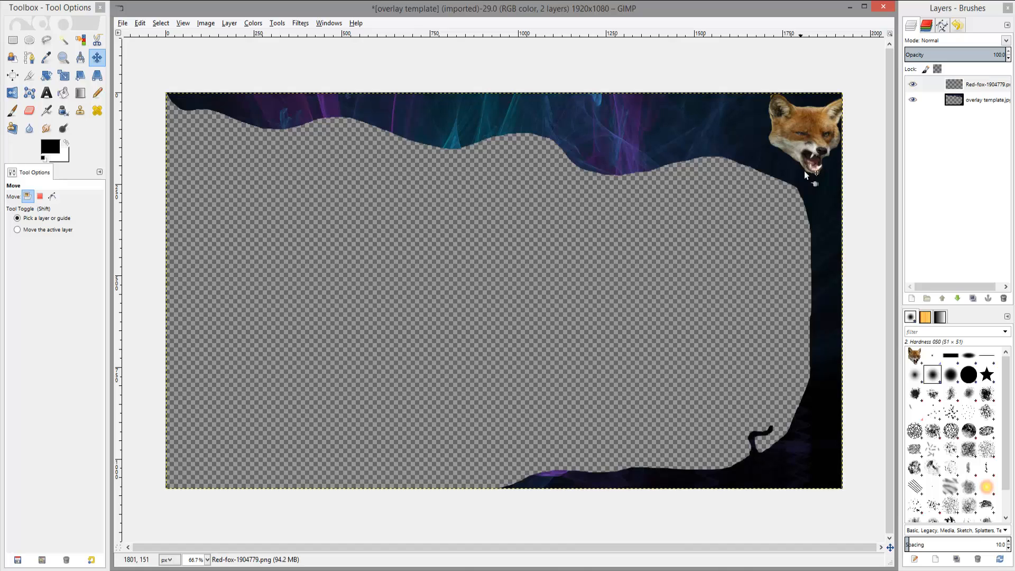
pyautogui.rightClick(956, 90)
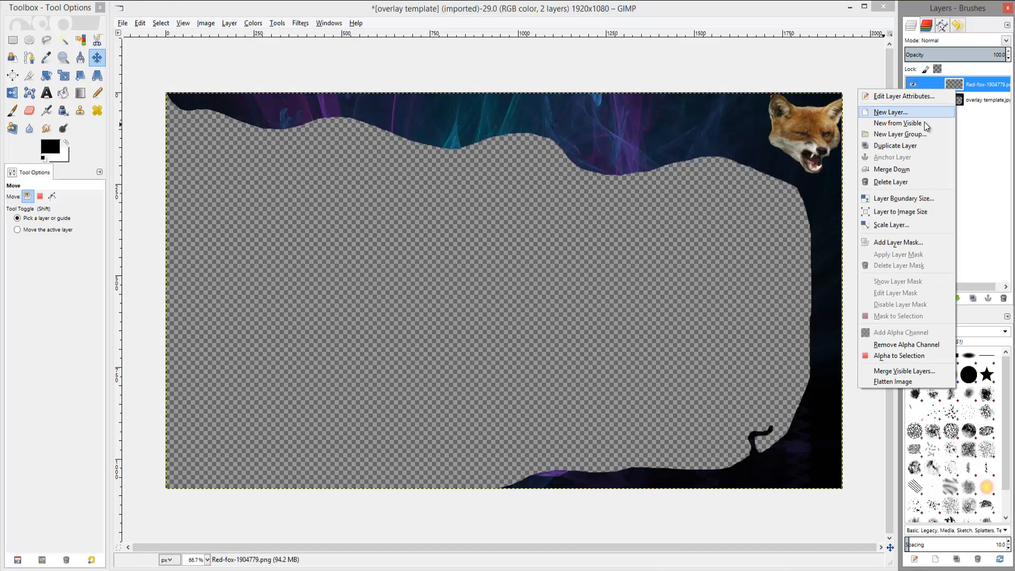
pyautogui.click(901, 170)
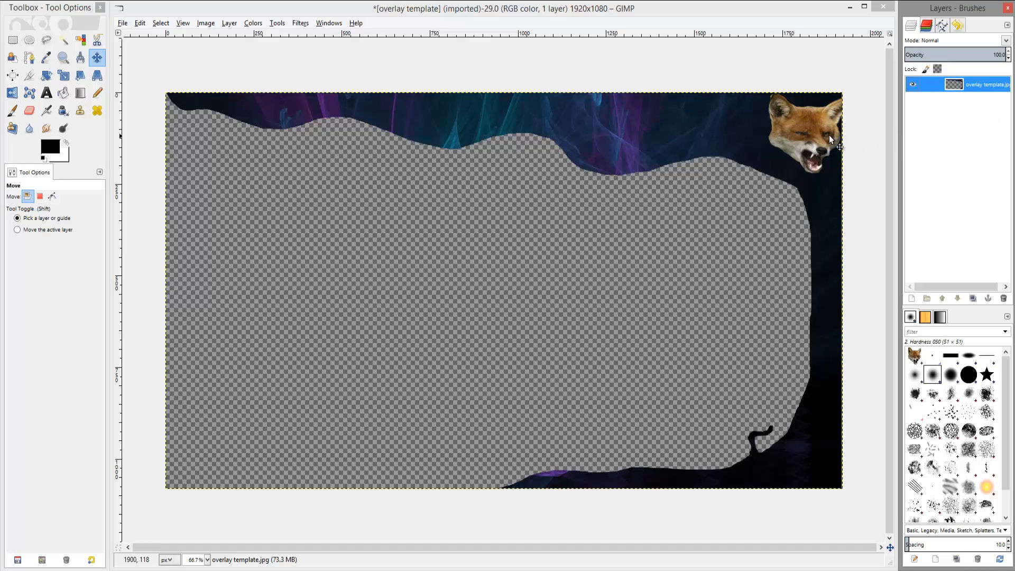
pyautogui.moveTo(789, 165)
pyautogui.mouseDown()
pyautogui.moveTo(788, 178)
pyautogui.moveTo(787, 165)
pyautogui.mouseUp()
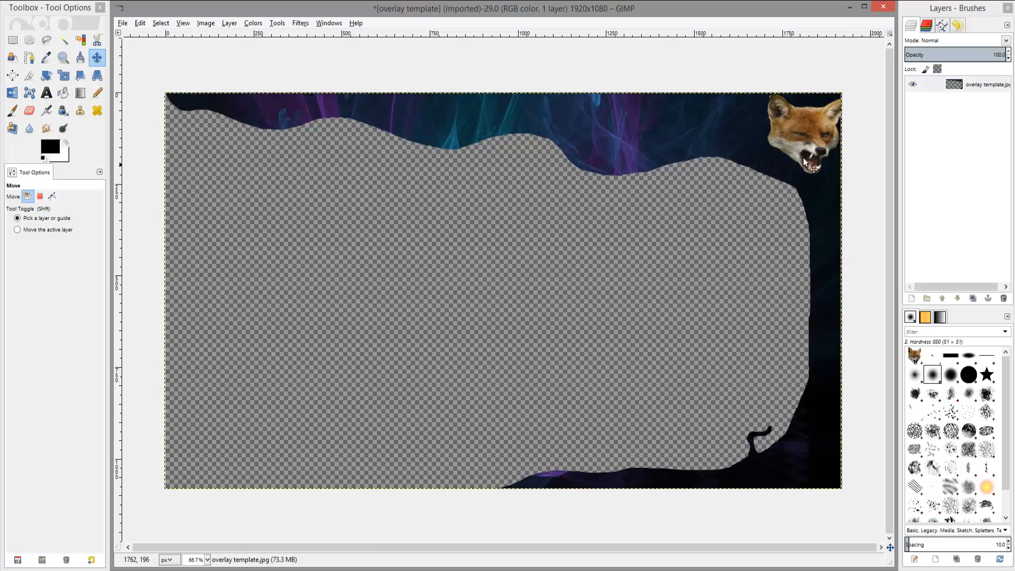
# Browse the image files in the Pictures folder, previewing several candidates.
pyautogui.click(124, 25)
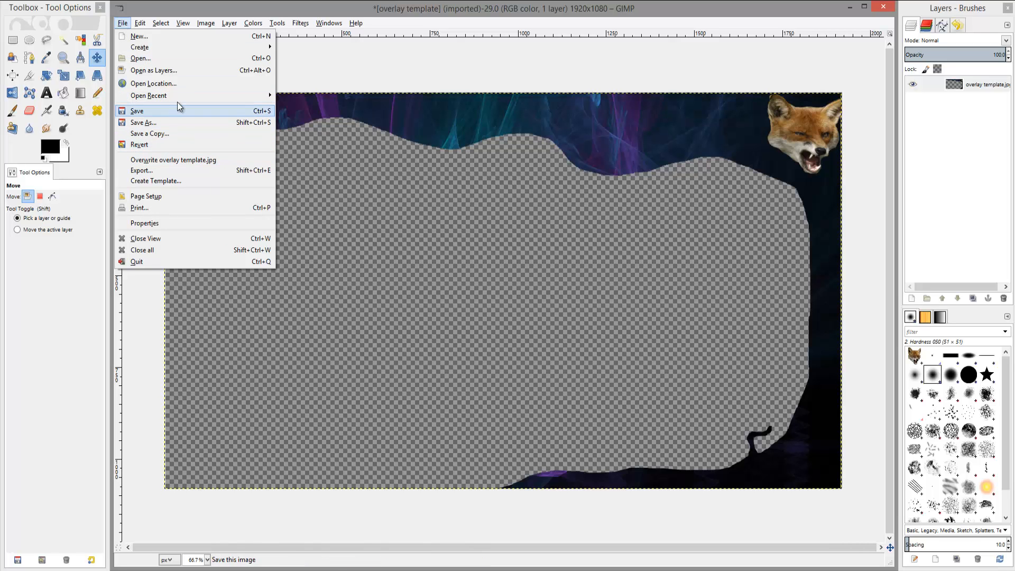
pyautogui.click(151, 58)
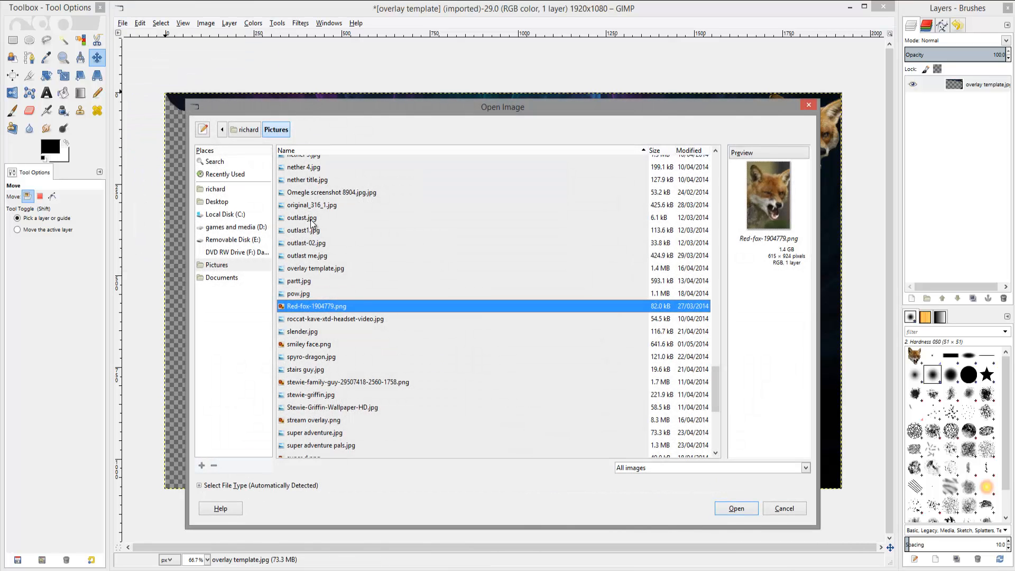
pyautogui.click(307, 209)
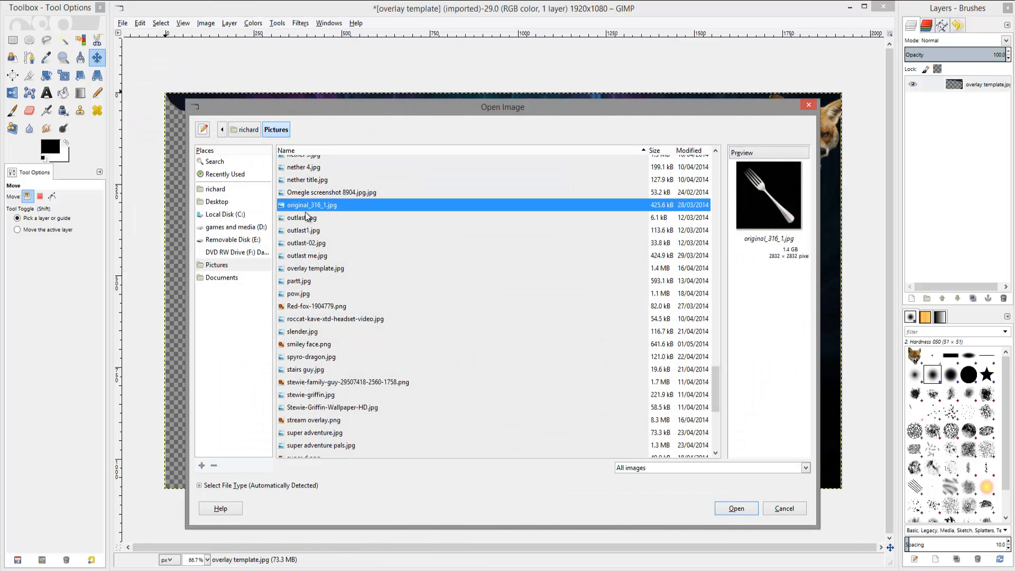
pyautogui.click(291, 333)
pyautogui.click(309, 372)
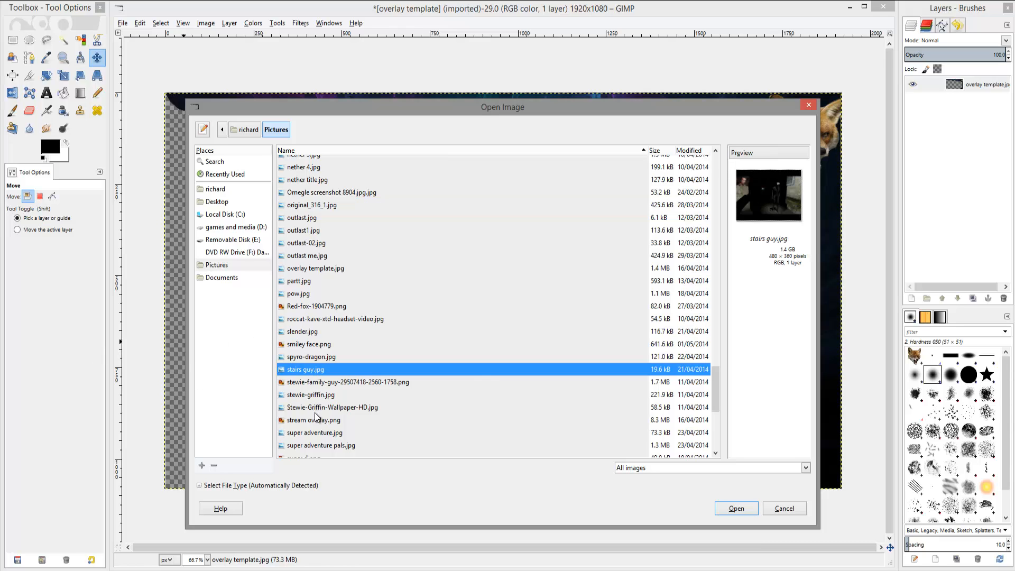
pyautogui.click(306, 383)
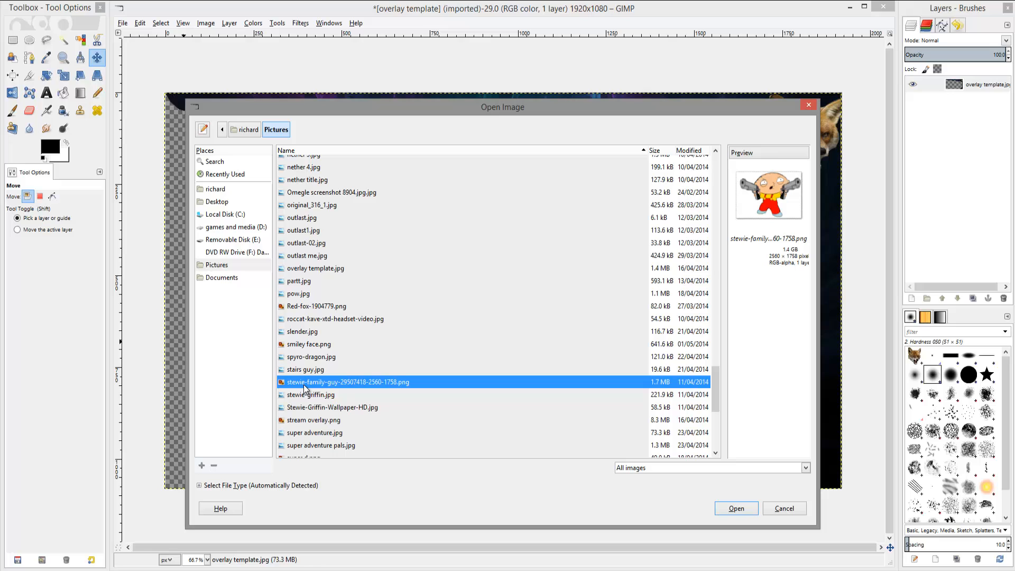
pyautogui.click(301, 412)
pyautogui.click(309, 433)
pyautogui.click(312, 446)
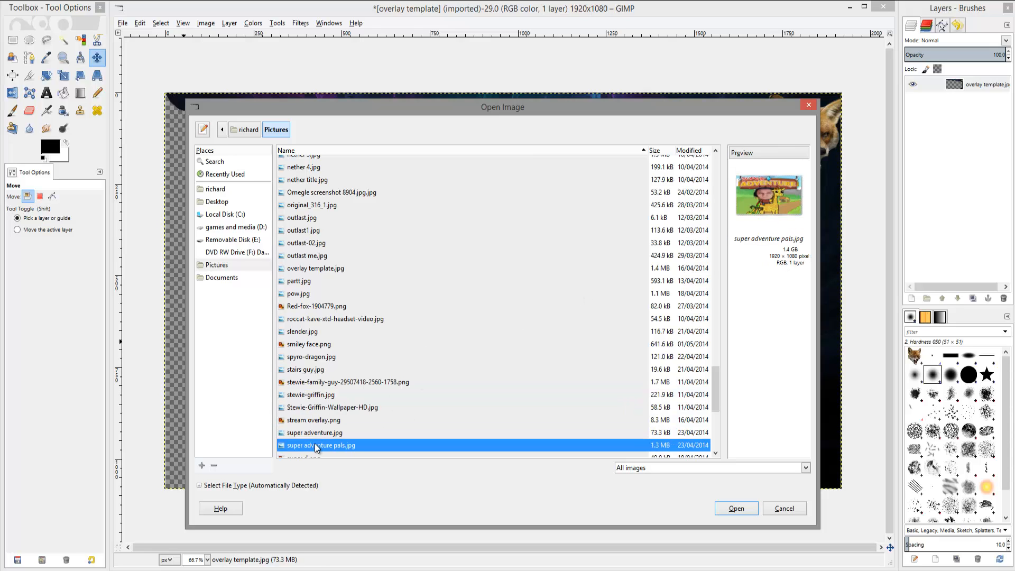
pyautogui.scroll(-3, 310, 446)
pyautogui.click(305, 384)
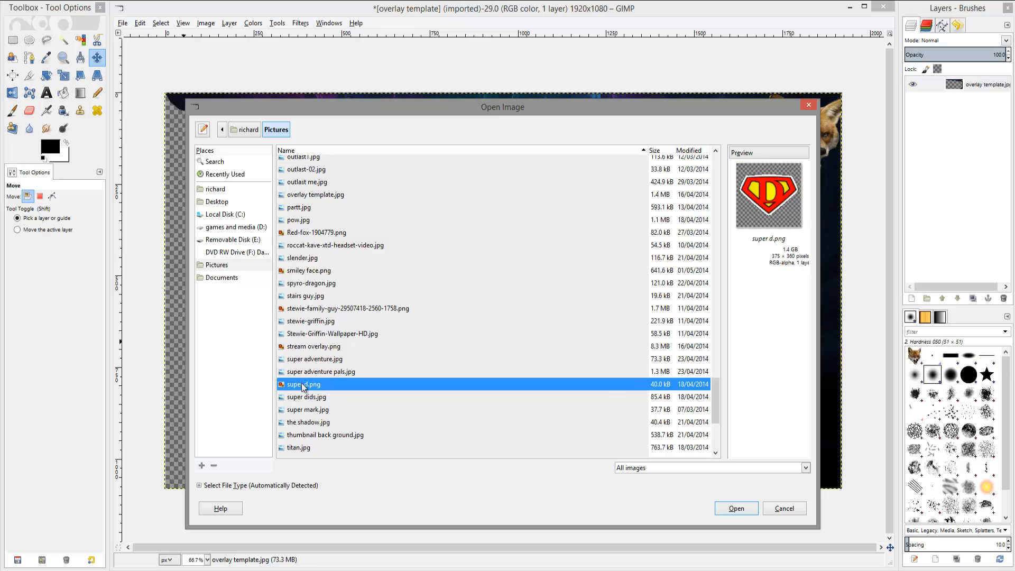
pyautogui.click(306, 398)
pyautogui.click(310, 423)
pyautogui.click(307, 446)
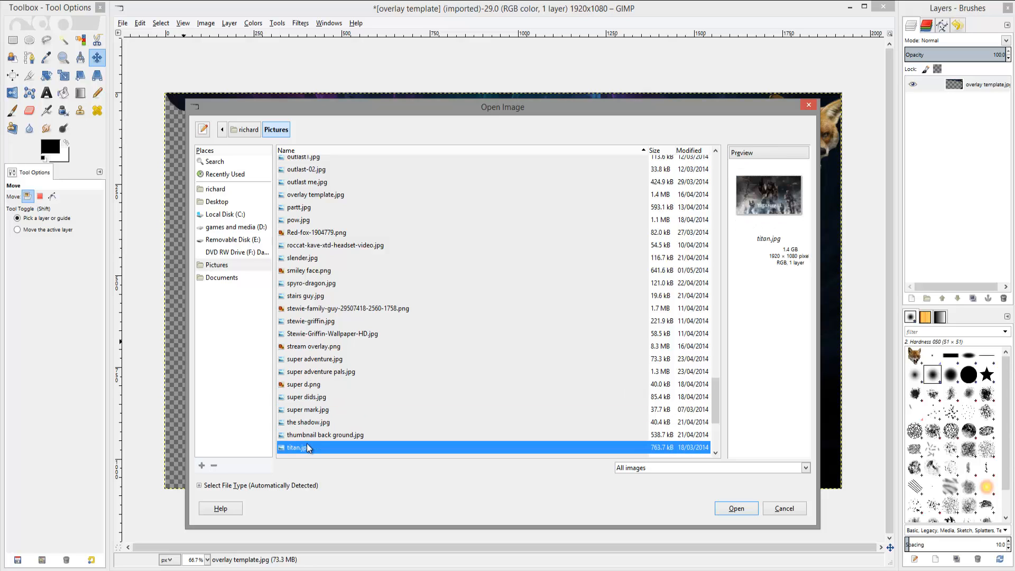
pyautogui.click(306, 425)
pyautogui.click(311, 398)
pyautogui.click(317, 338)
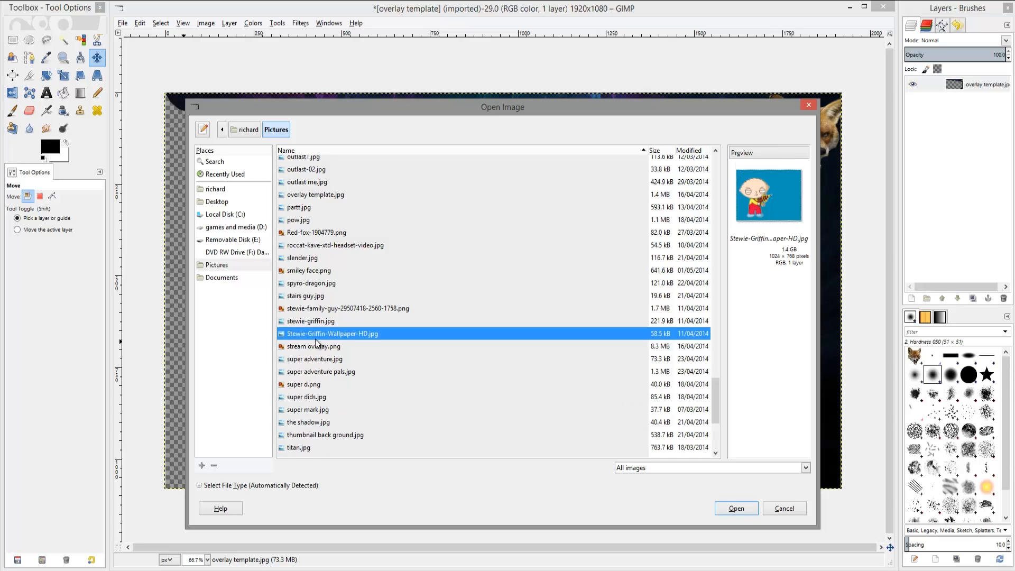
pyautogui.click(315, 295)
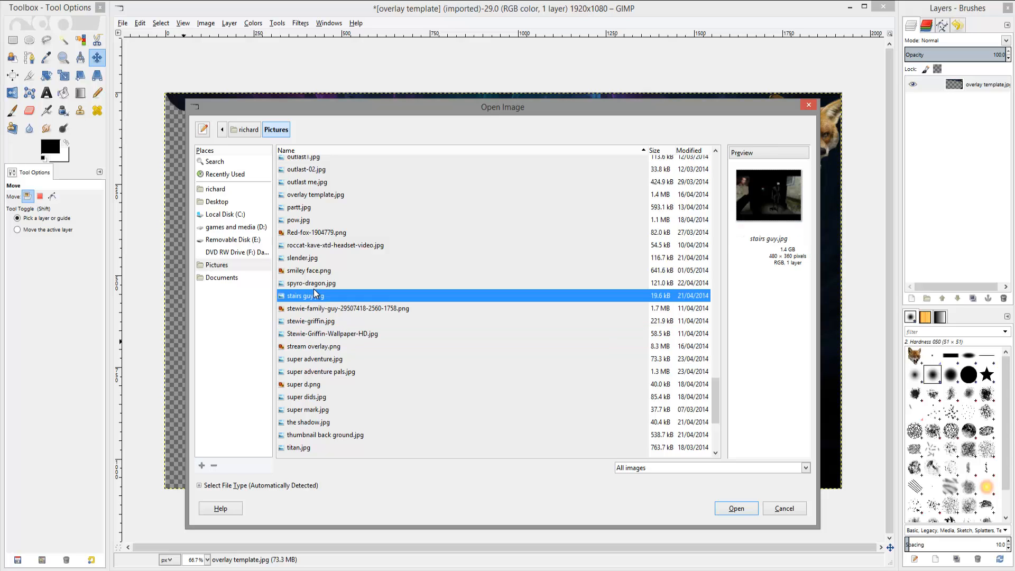
pyautogui.scroll(3, 318, 248)
# Open outlast1.jpg as a new layer in the image.
pyautogui.click(306, 260)
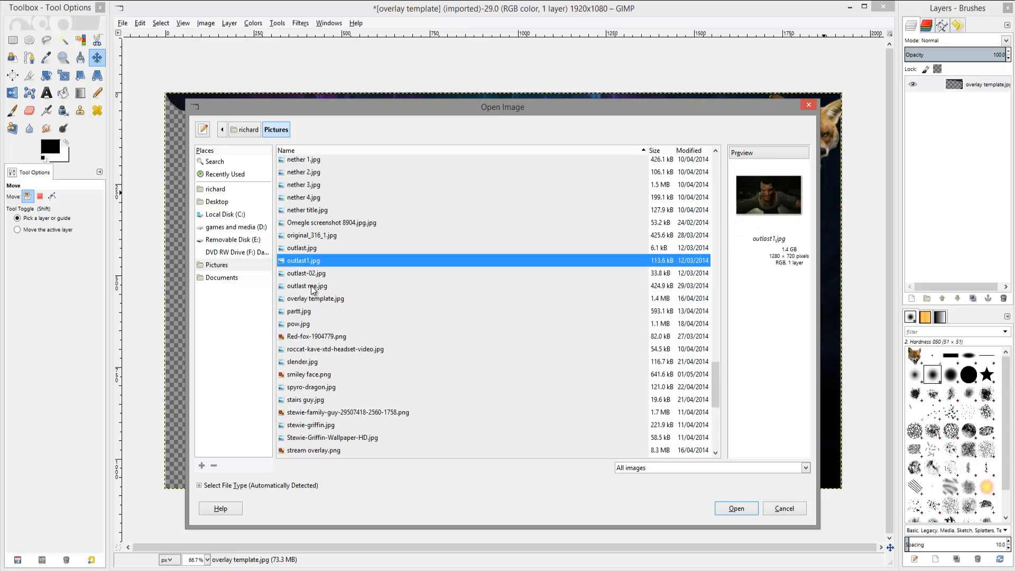
pyautogui.click(763, 192)
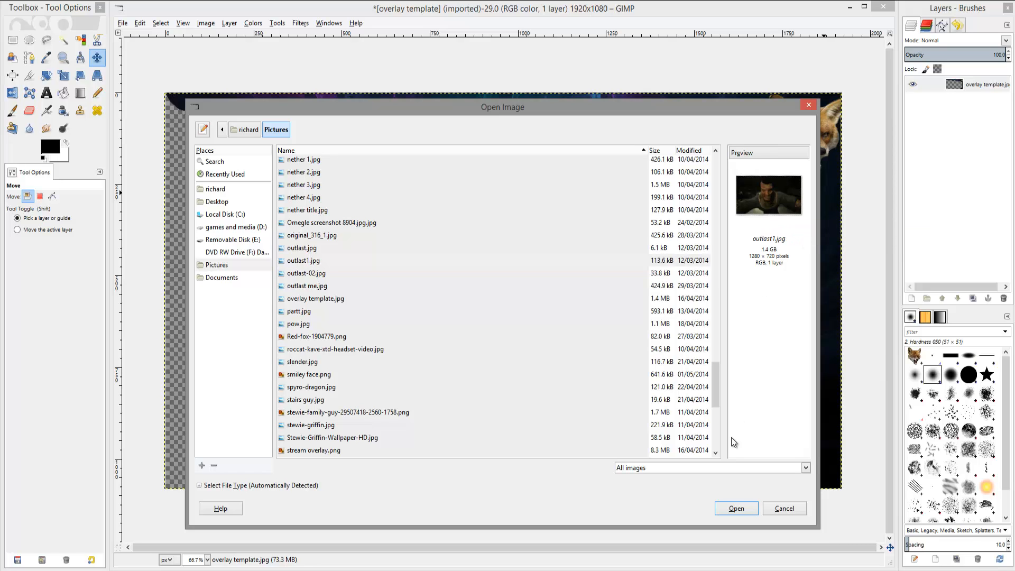
pyautogui.click(736, 508)
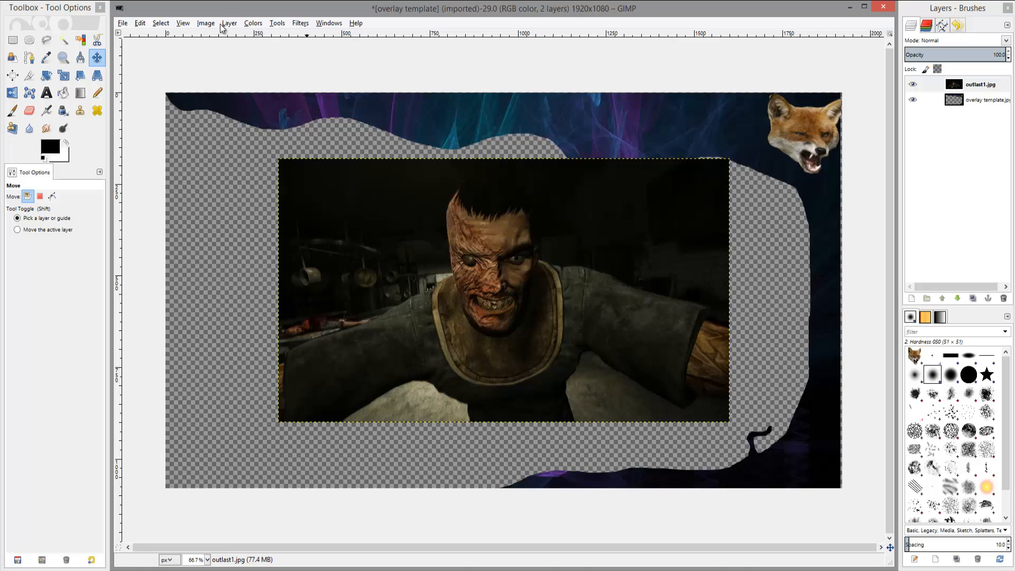
# Add a new transparent 1920 x 1080 layer.
pyautogui.click(226, 24)
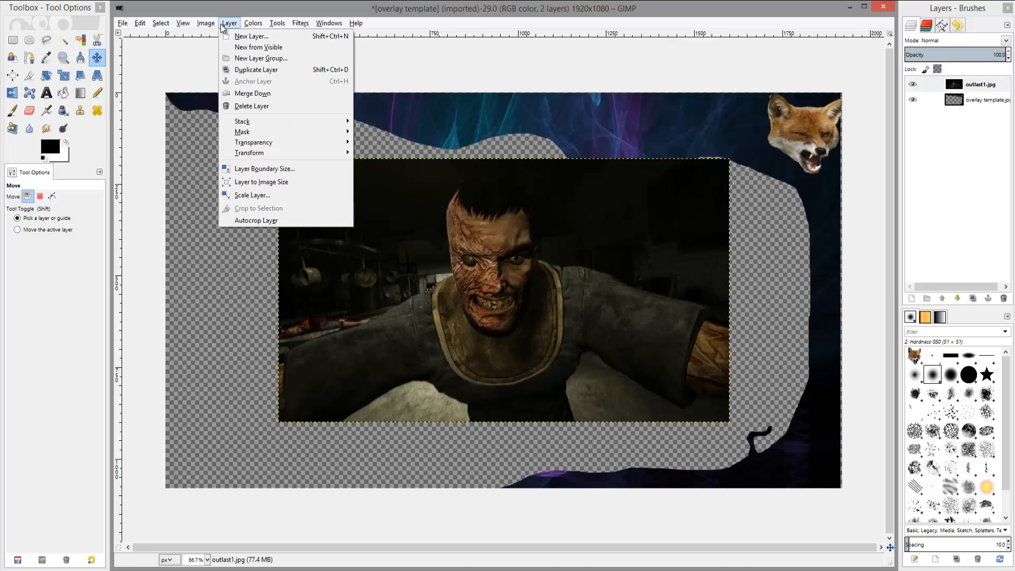
pyautogui.click(238, 36)
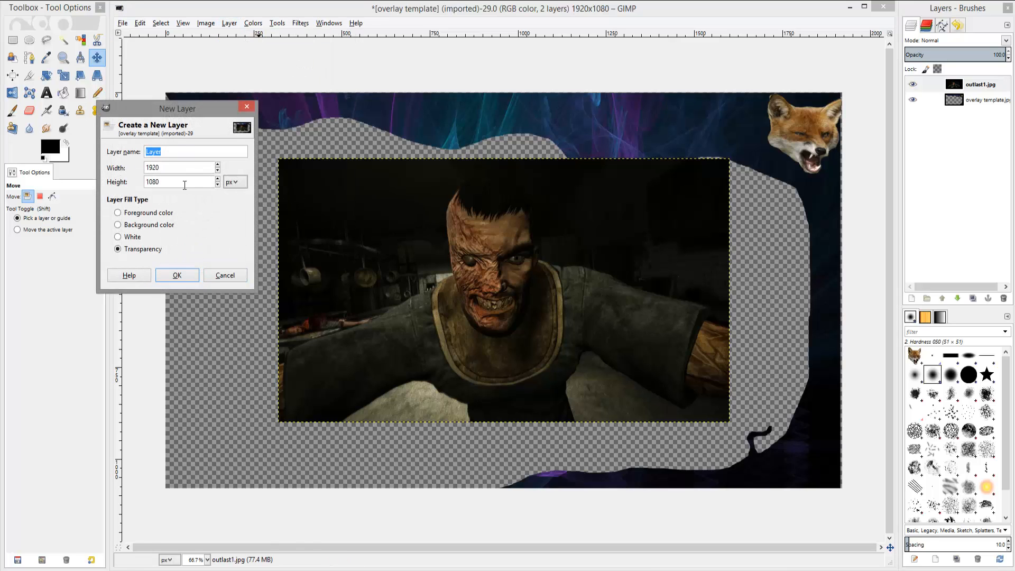
pyautogui.click(179, 275)
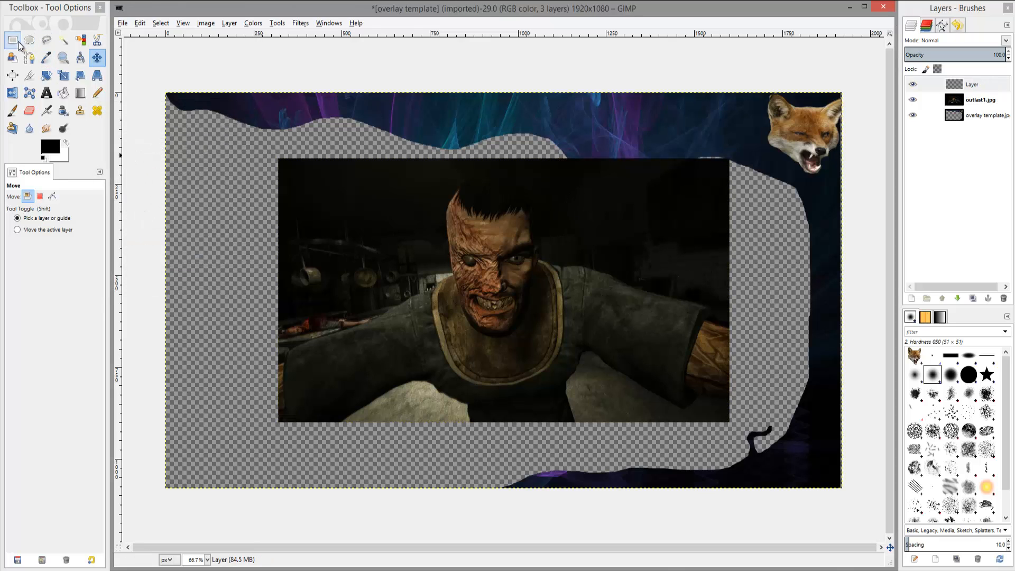
# Trace a free selection around the character's head and shoulders in the outlast1 photo.
pyautogui.click(46, 40)
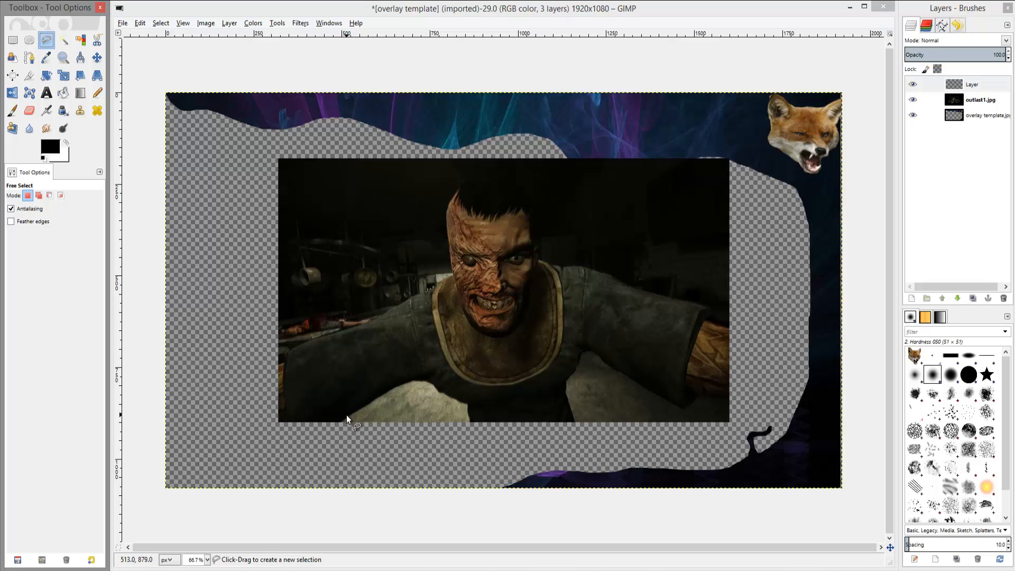
pyautogui.click(467, 381)
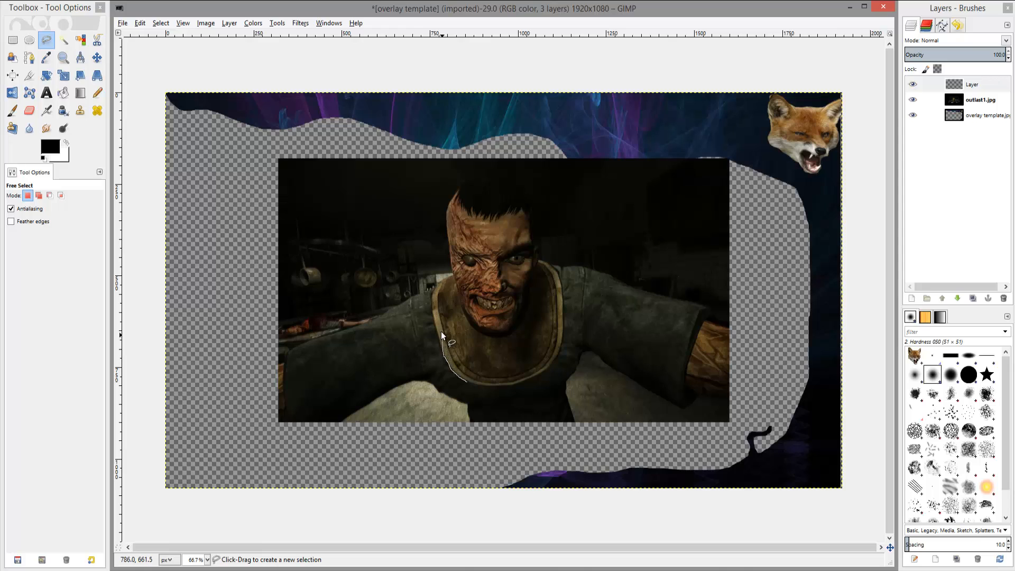
pyautogui.moveTo(443, 285)
pyautogui.mouseDown()
pyautogui.moveTo(450, 200)
pyautogui.moveTo(478, 180)
pyautogui.moveTo(490, 174)
pyautogui.moveTo(542, 220)
pyautogui.mouseUp()
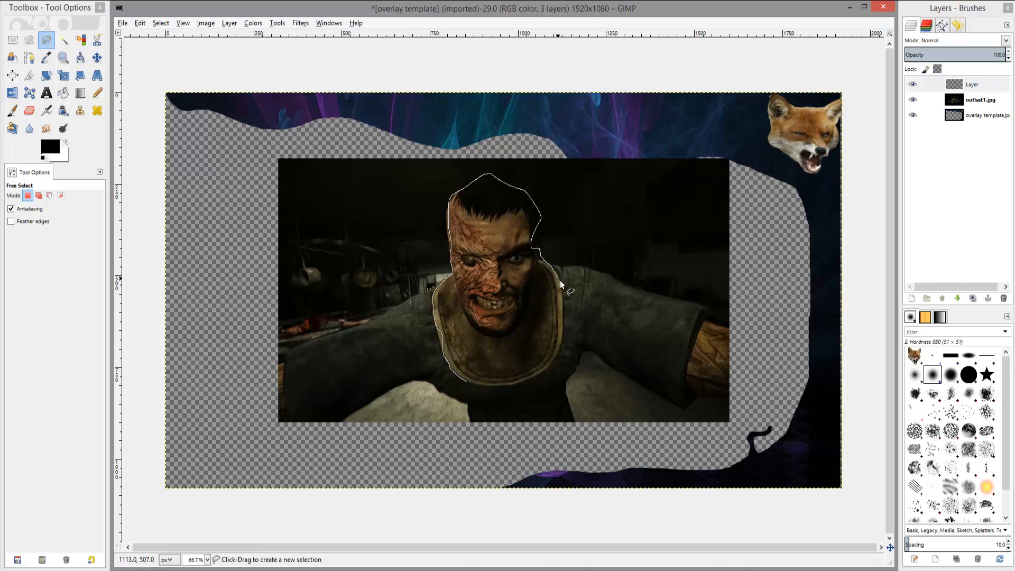
pyautogui.moveTo(545, 364); pyautogui.dragTo(464, 380)
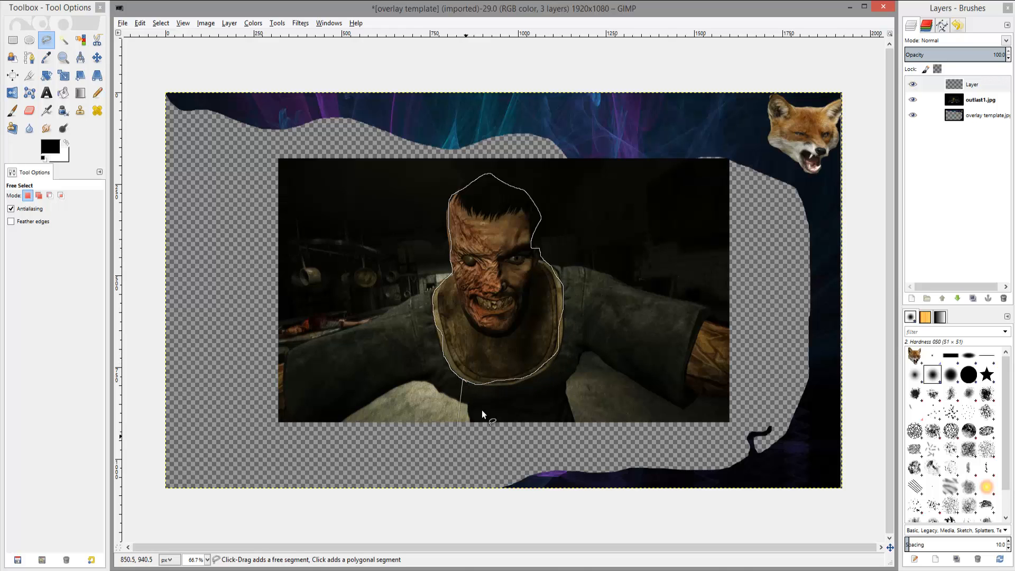
pyautogui.click(465, 379)
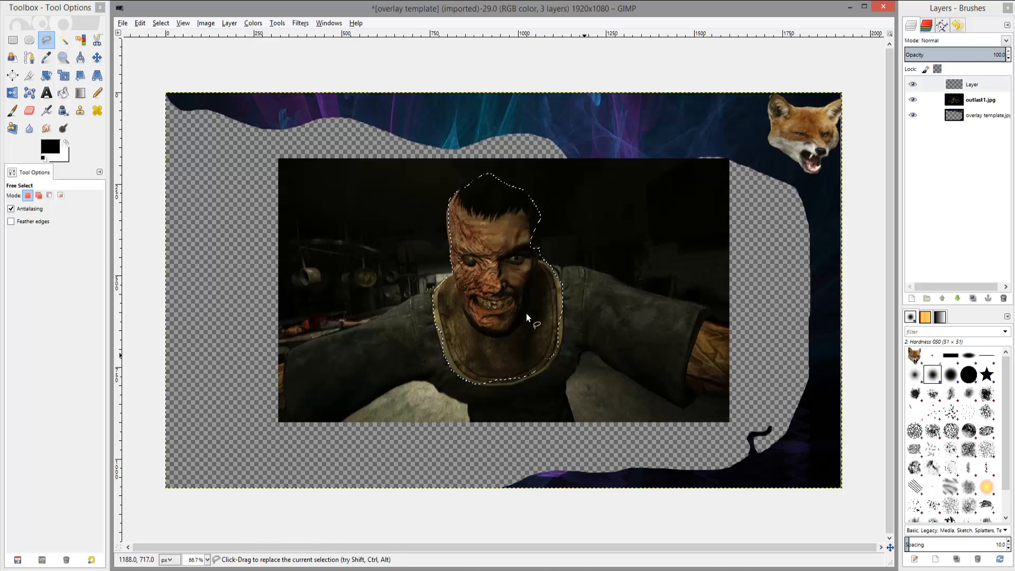
# Cut the selection on the empty layer, then merge that empty layer down into the outlast1 layer.
pyautogui.rightClick(510, 307)
pyautogui.moveTo(529, 329)
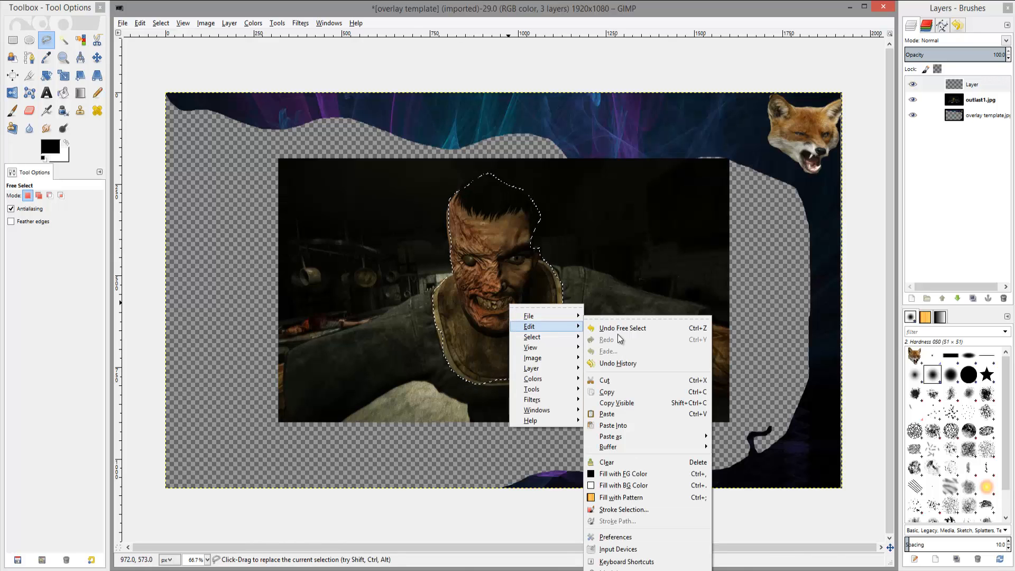
pyautogui.click(620, 384)
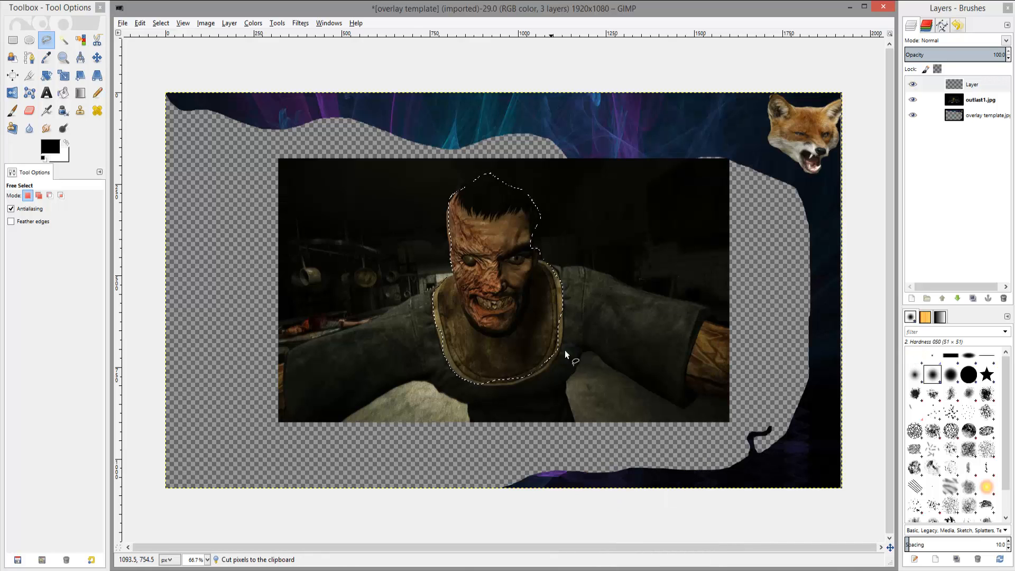
pyautogui.rightClick(966, 85)
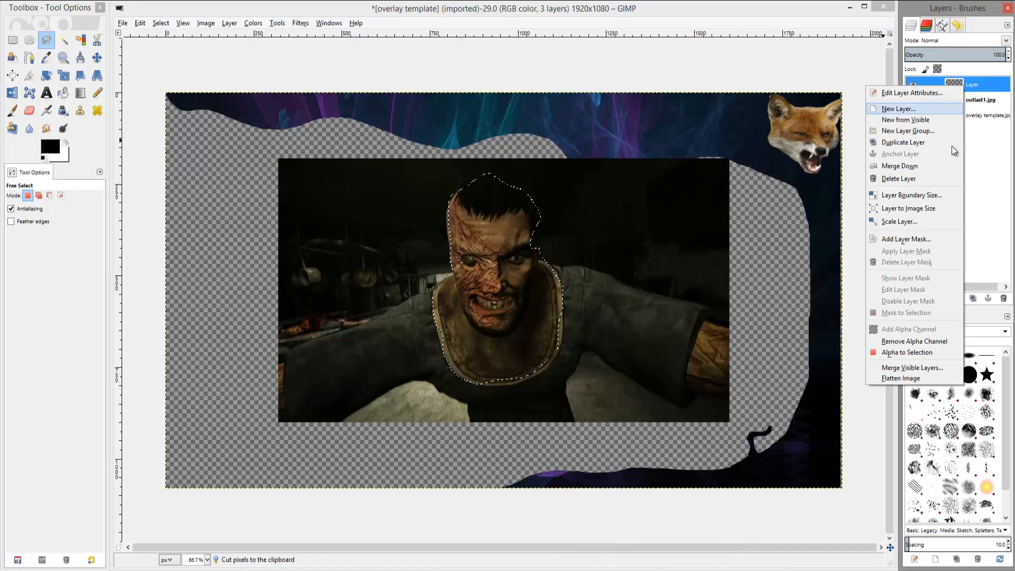
pyautogui.click(899, 166)
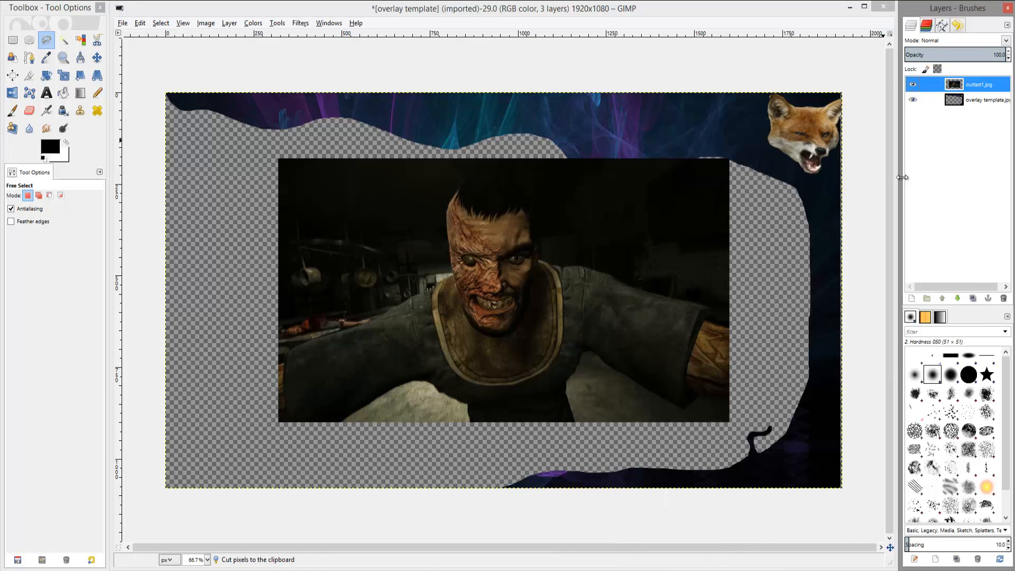
# Cut the selected head and shoulders out of the outlast1 layer.
pyautogui.rightClick(501, 274)
pyautogui.moveTo(532, 299)
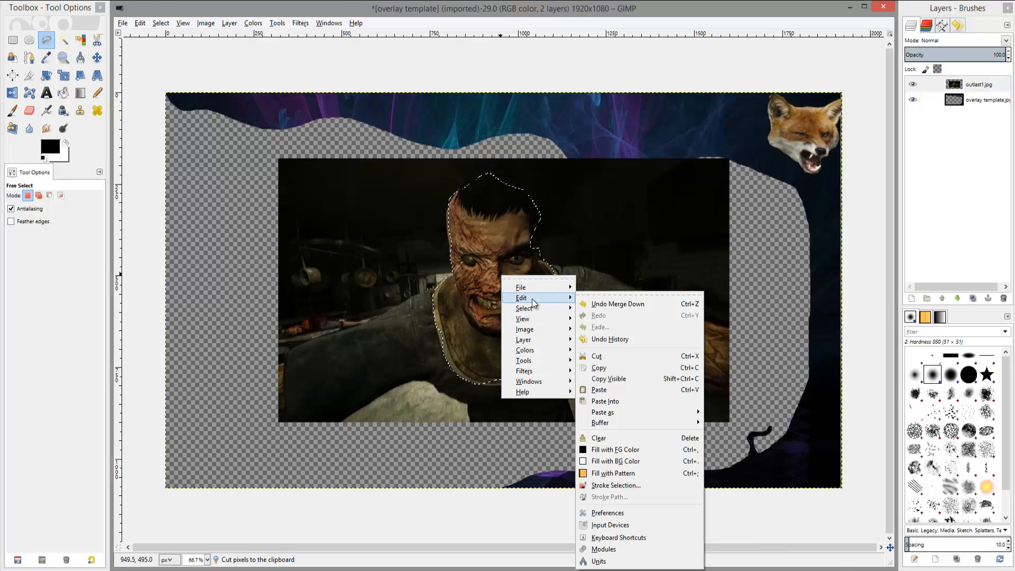
pyautogui.click(608, 357)
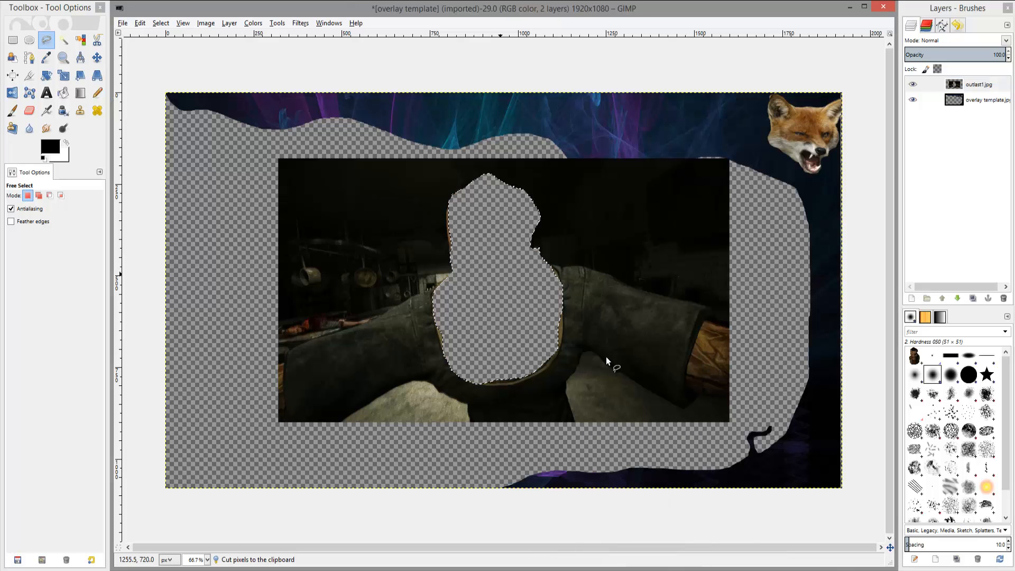
# Select the remaining photo area with a rectangle selection and delete it.
pyautogui.click(13, 40)
pyautogui.moveTo(214, 136); pyautogui.dragTo(782, 435)
pyautogui.press('Delete')
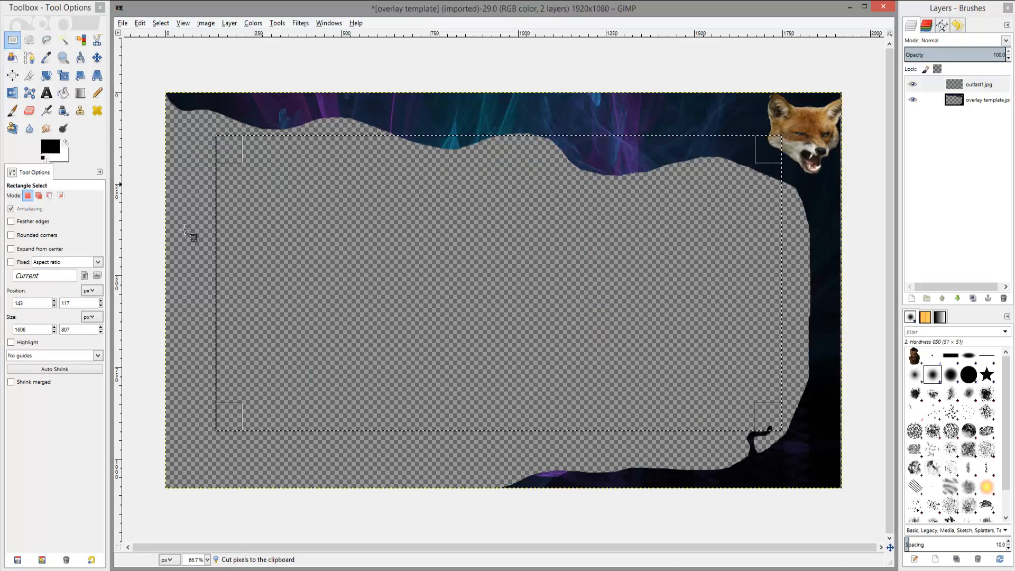
# Paste the cut-out head into the image and move it next to the fox head at the top right.
pyautogui.press('m')
pyautogui.rightClick(475, 268)
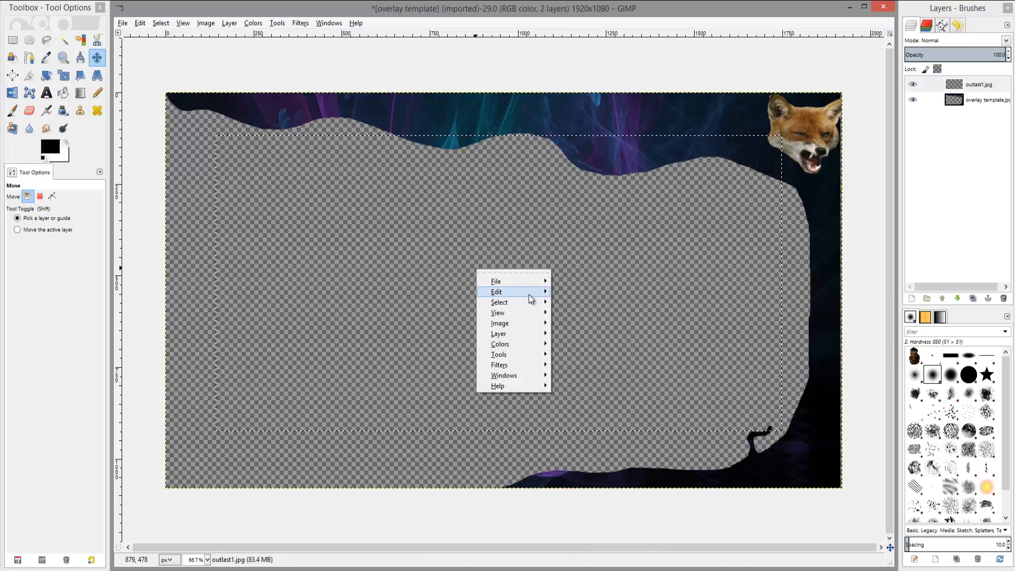
pyautogui.moveTo(529, 294)
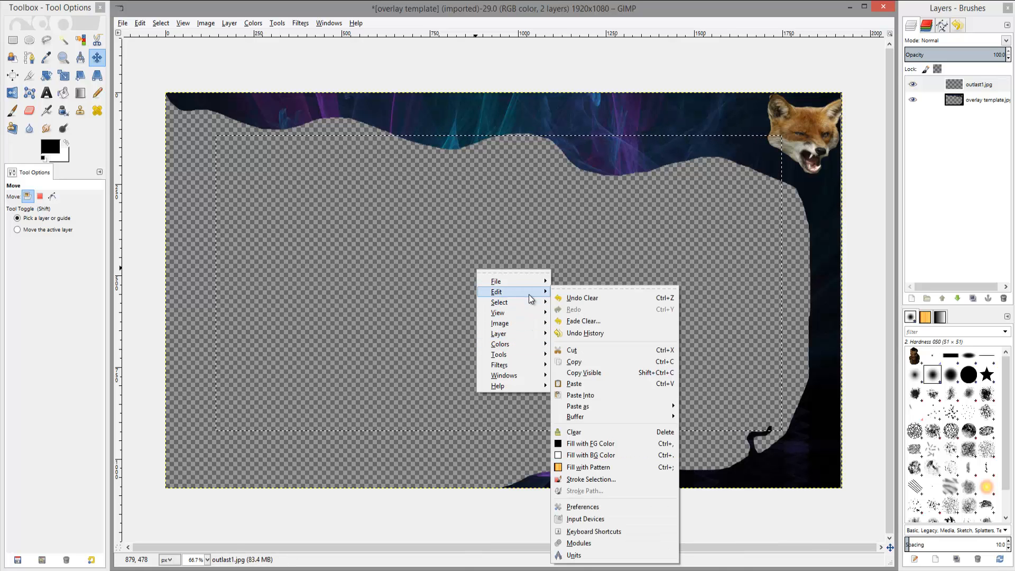
pyautogui.click(595, 381)
pyautogui.moveTo(506, 310); pyautogui.dragTo(716, 215)
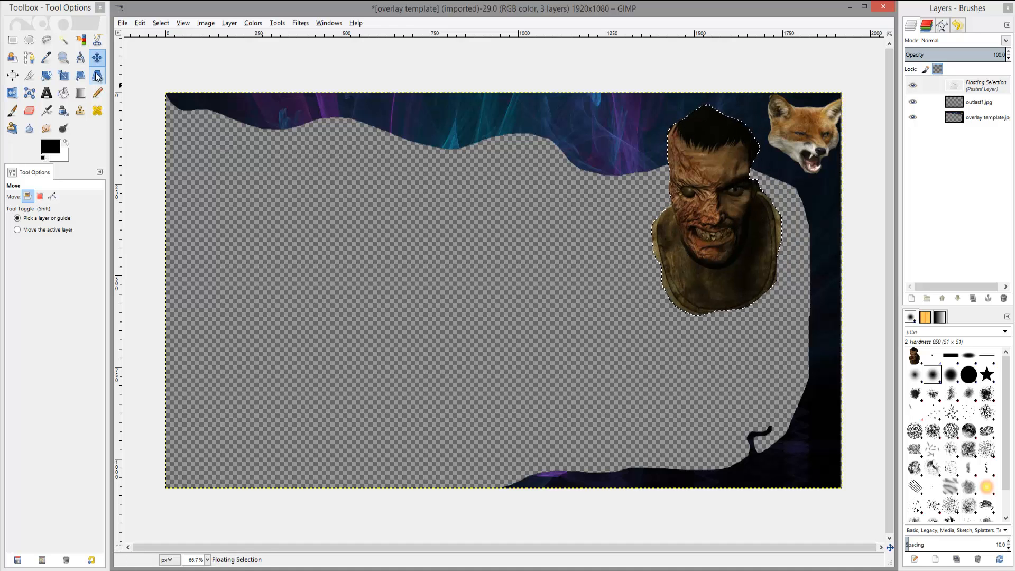
# Anchor the pasted head onto the outlast1 layer and merge that layer down into the overlay template layer.
pyautogui.rightClick(949, 86)
pyautogui.click(887, 155)
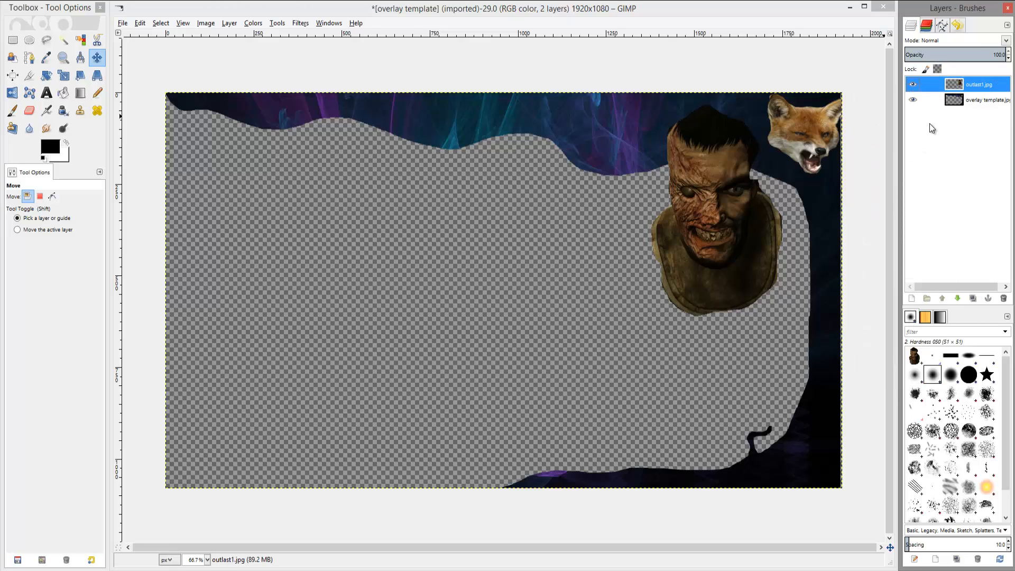
pyautogui.rightClick(954, 101)
pyautogui.click(959, 84)
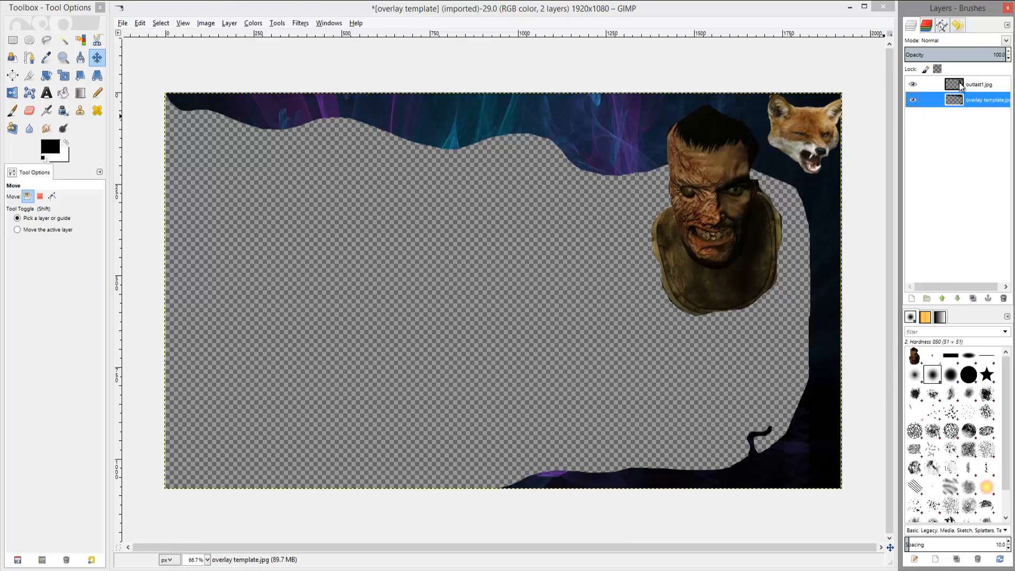
pyautogui.click(956, 88)
pyautogui.rightClick(956, 88)
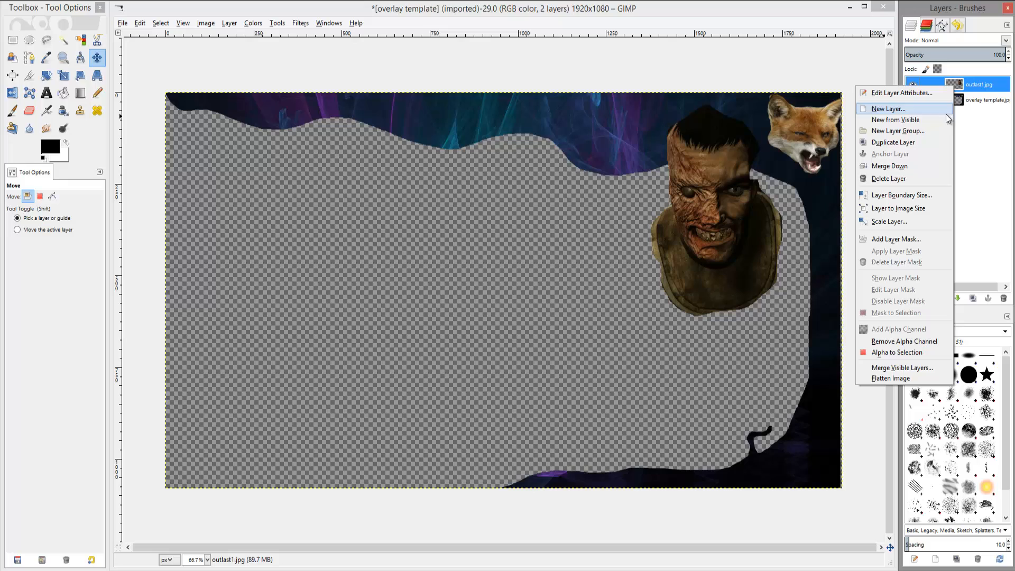
pyautogui.click(883, 170)
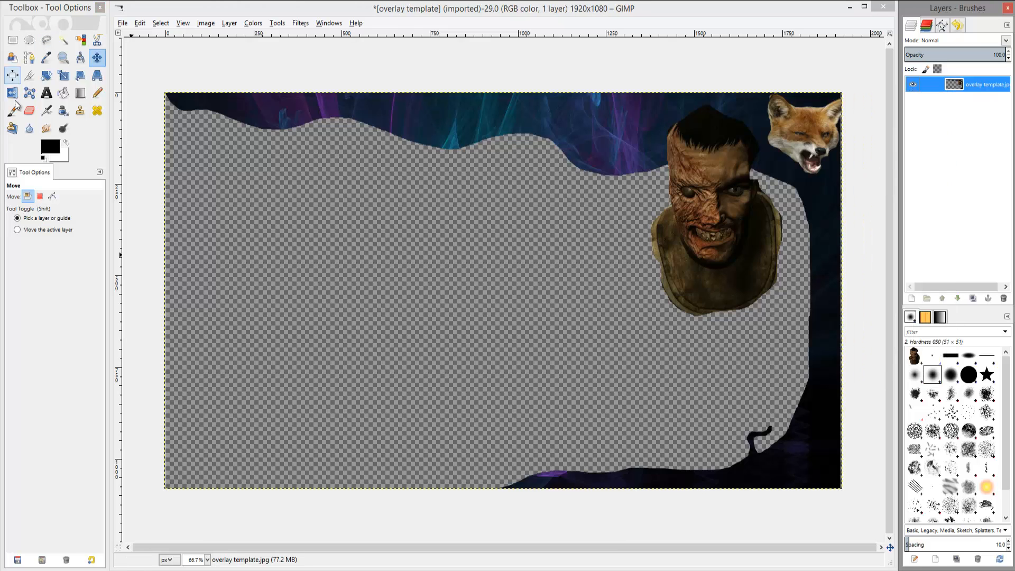
# Browse the Pictures folder and open partt.jpg as a new layer in the overlay template.
pyautogui.click(122, 23)
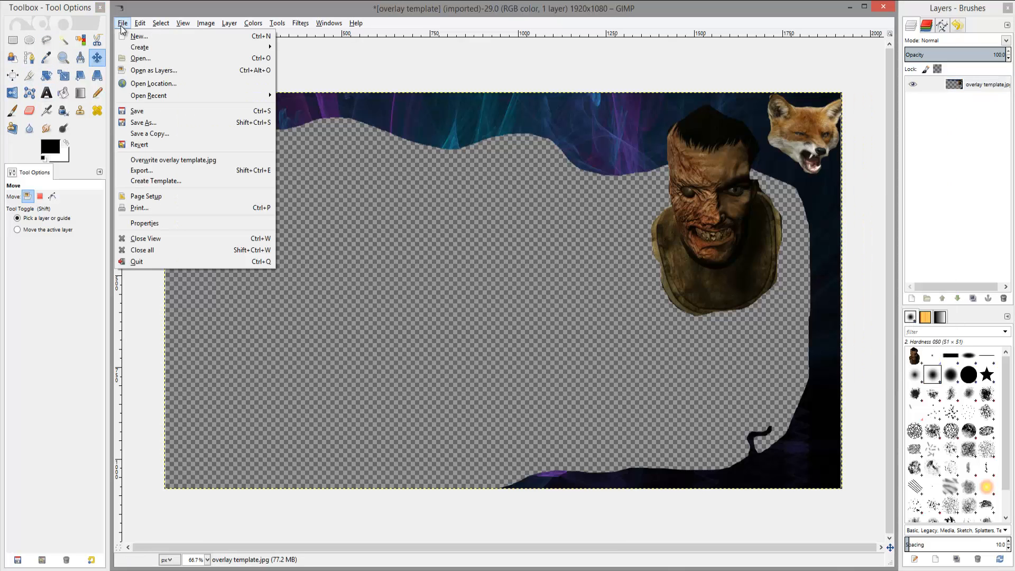
pyautogui.click(167, 58)
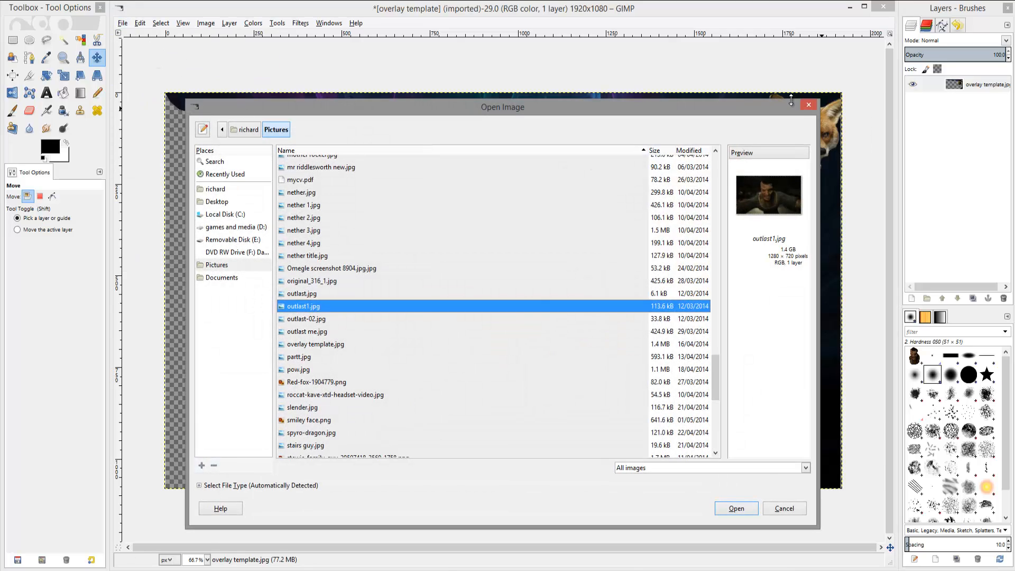
pyautogui.click(809, 106)
pyautogui.click(123, 23)
pyautogui.click(313, 332)
pyautogui.click(312, 344)
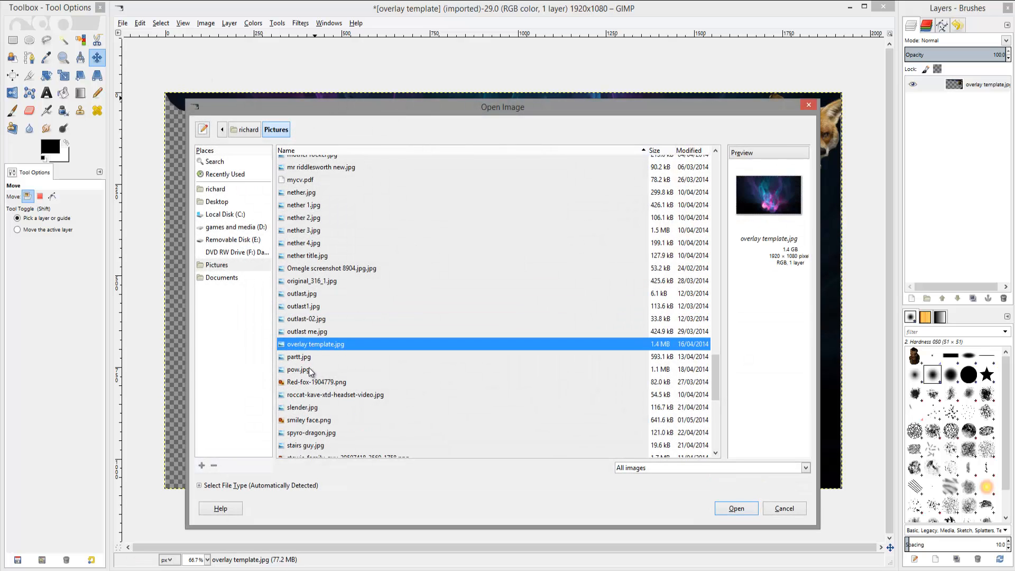
pyautogui.click(313, 369)
pyautogui.click(313, 382)
pyautogui.click(313, 407)
pyautogui.click(313, 420)
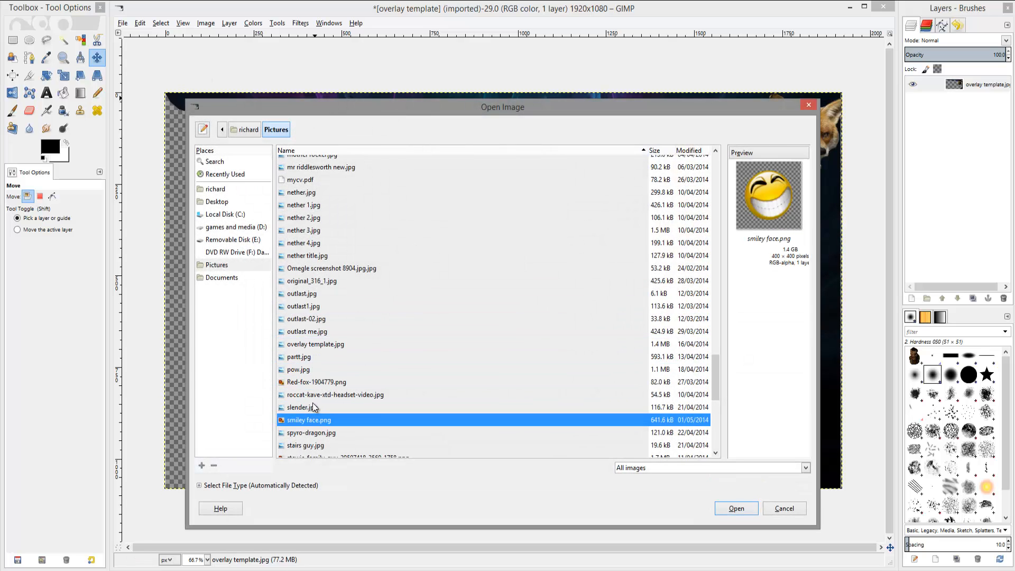
pyautogui.scroll(-3, 316, 412)
pyautogui.click(304, 360)
pyautogui.click(305, 384)
pyautogui.click(305, 397)
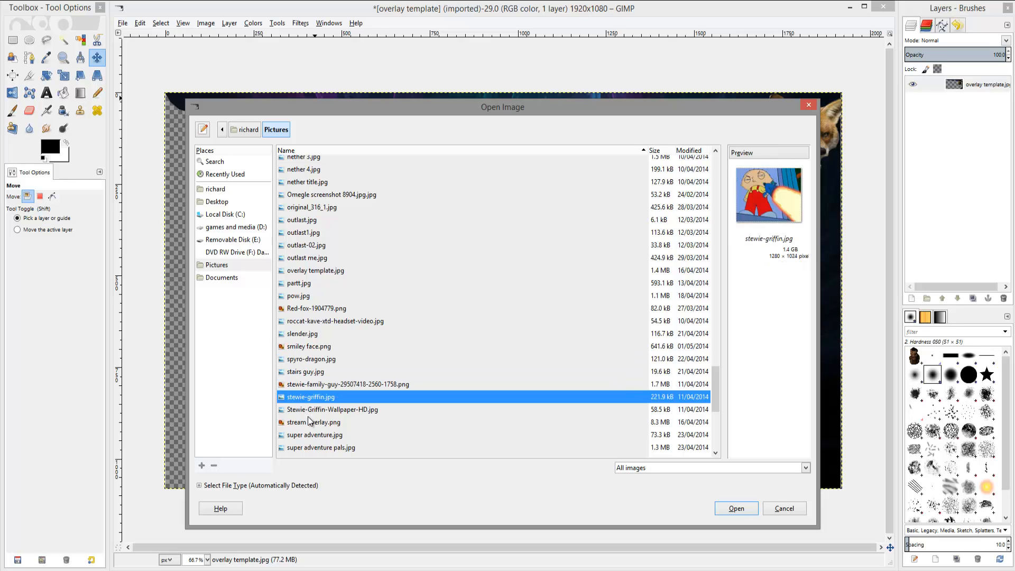
pyautogui.click(311, 422)
pyautogui.click(317, 435)
pyautogui.scroll(-5, 325, 431)
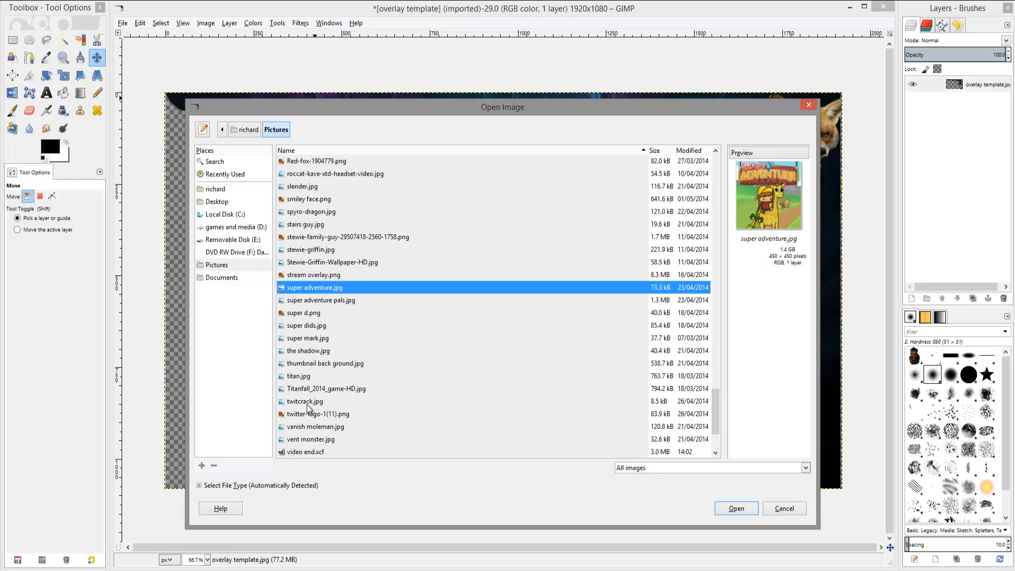
pyautogui.click(311, 414)
pyautogui.click(310, 389)
pyautogui.click(313, 365)
pyautogui.click(317, 338)
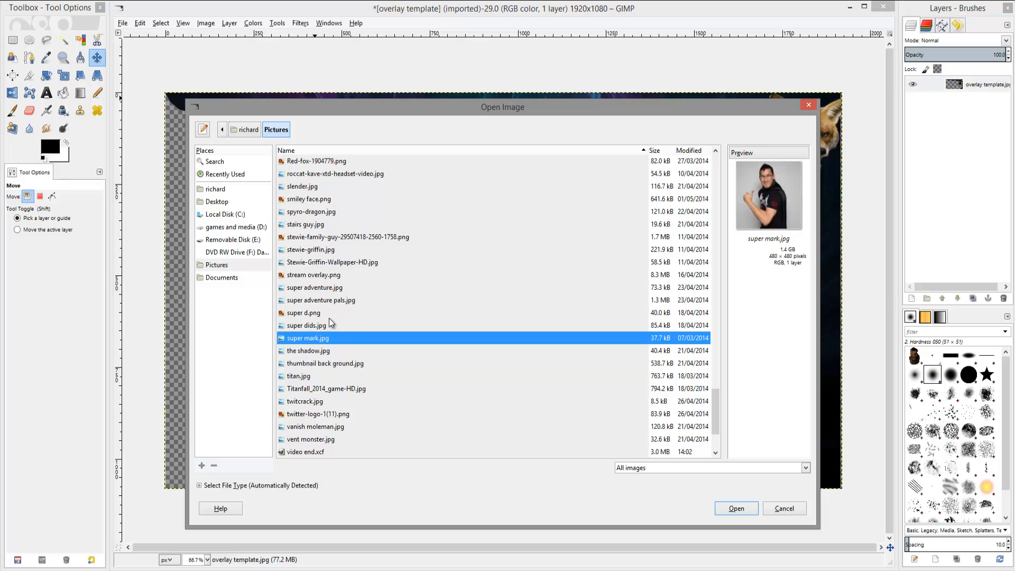
pyautogui.click(330, 312)
pyautogui.click(336, 287)
pyautogui.click(339, 250)
pyautogui.click(344, 211)
pyautogui.click(341, 188)
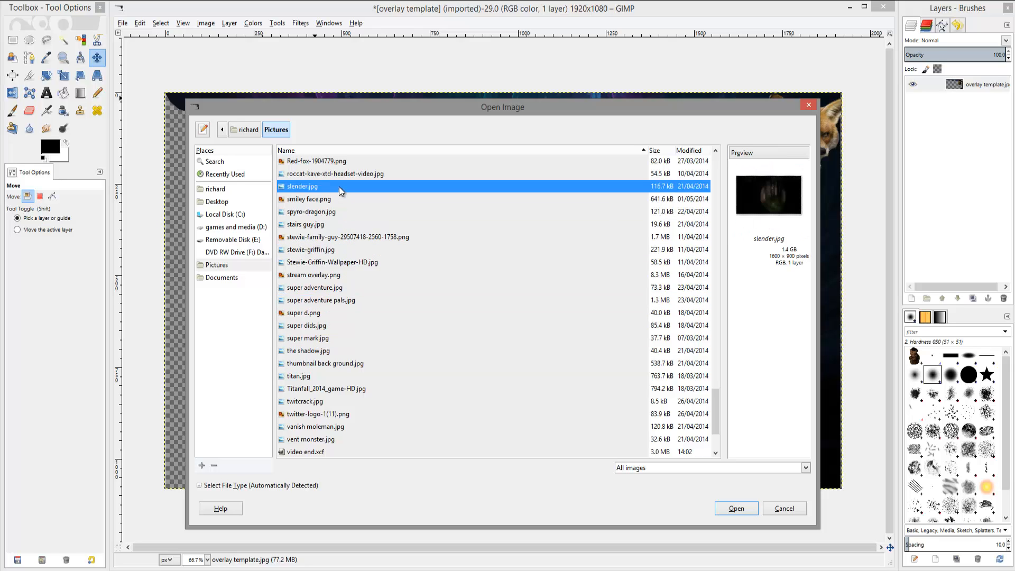
pyautogui.scroll(3, 346, 233)
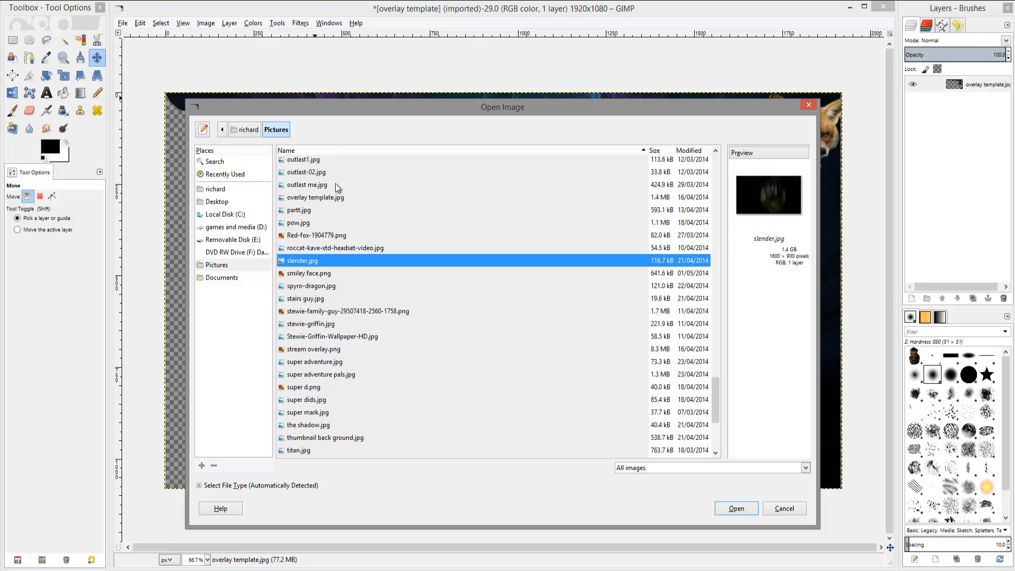
pyautogui.press('Up')
pyautogui.press('Up')
pyautogui.press('Up')
pyautogui.press('Up')
pyautogui.press('Up')
pyautogui.press('Up')
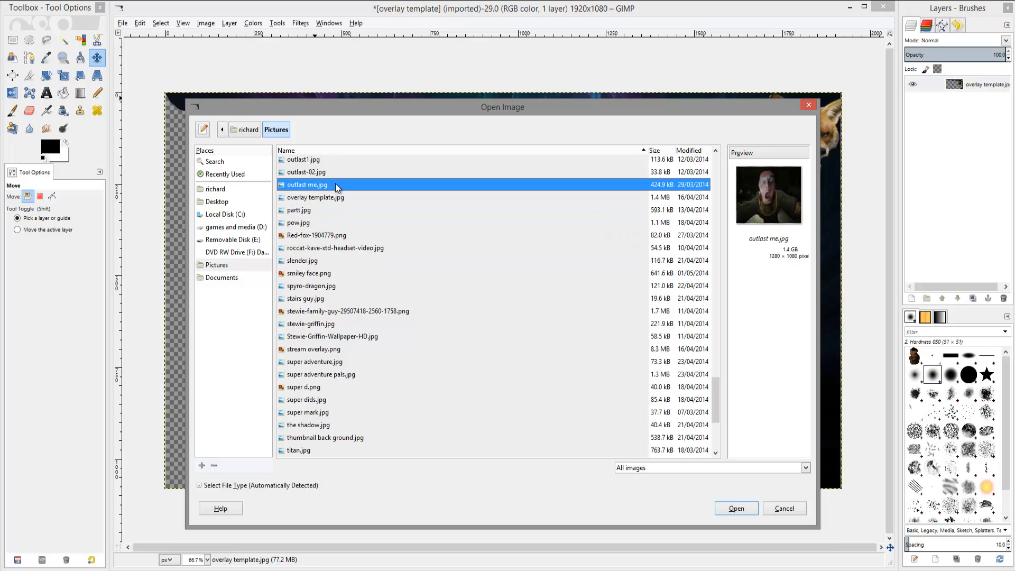
pyautogui.press('Down')
pyautogui.press('Down')
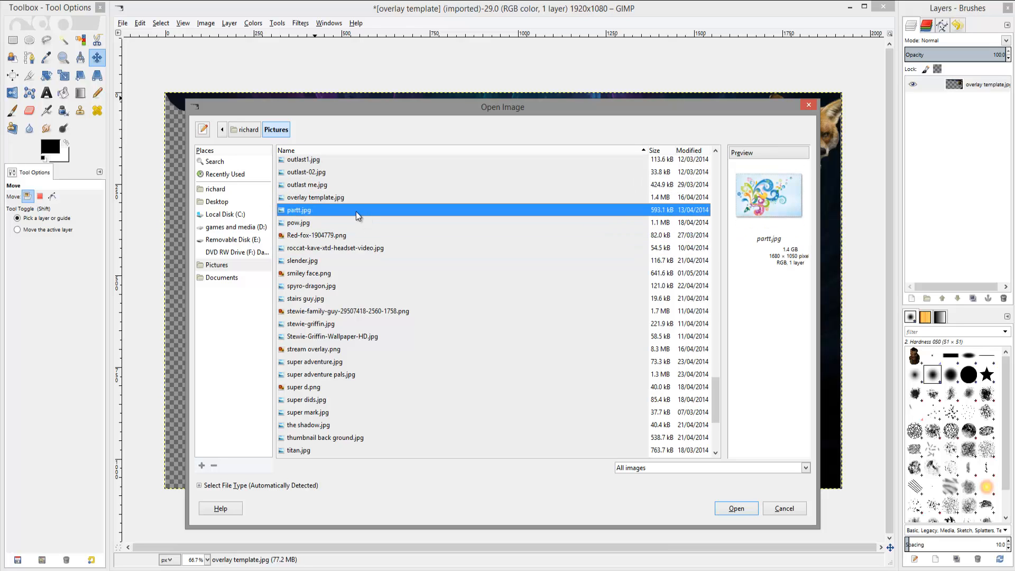
pyautogui.click(736, 508)
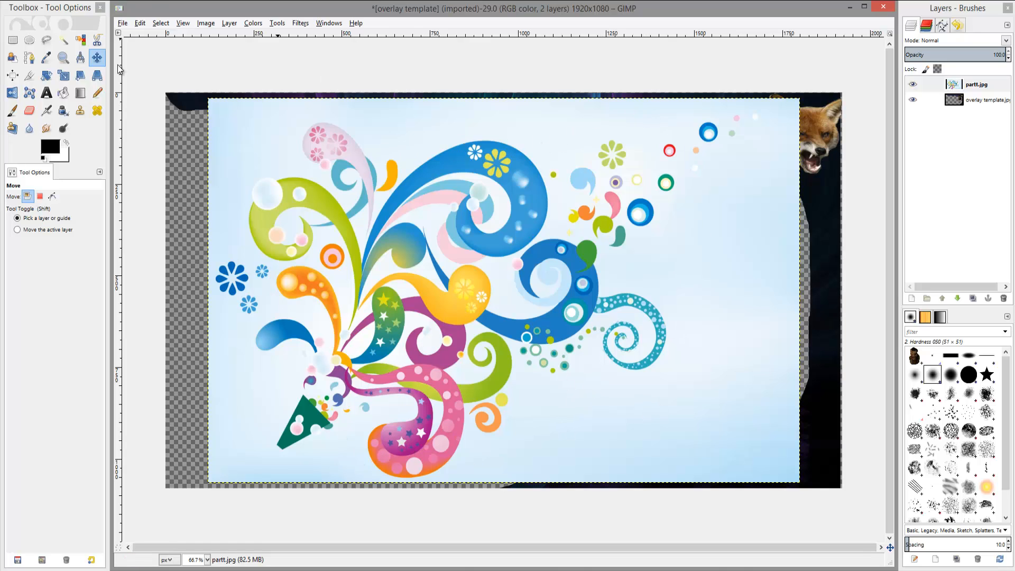
# Pick the Eraser tool and set its size to 50.
pyautogui.click(29, 111)
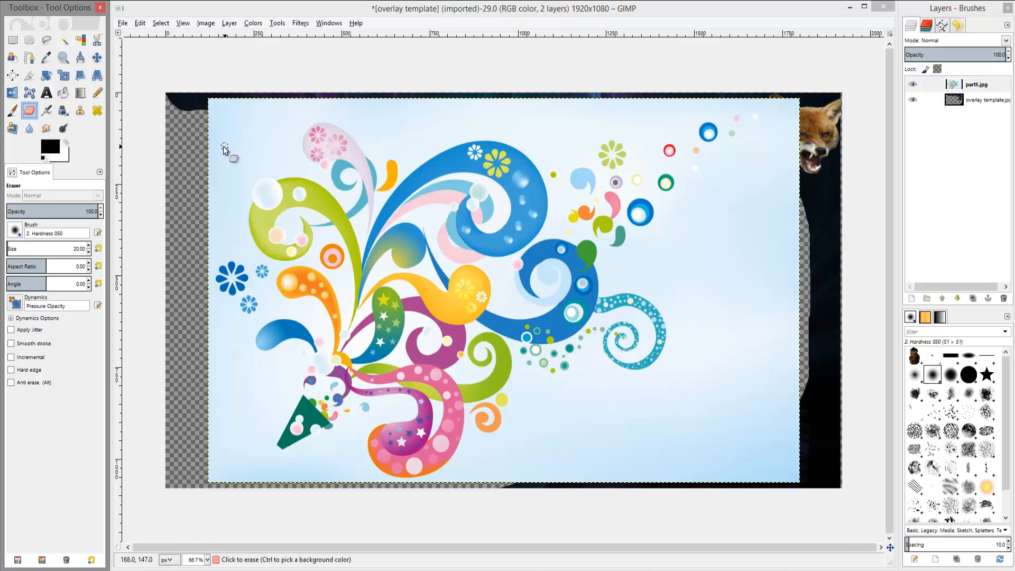
pyautogui.click(88, 246)
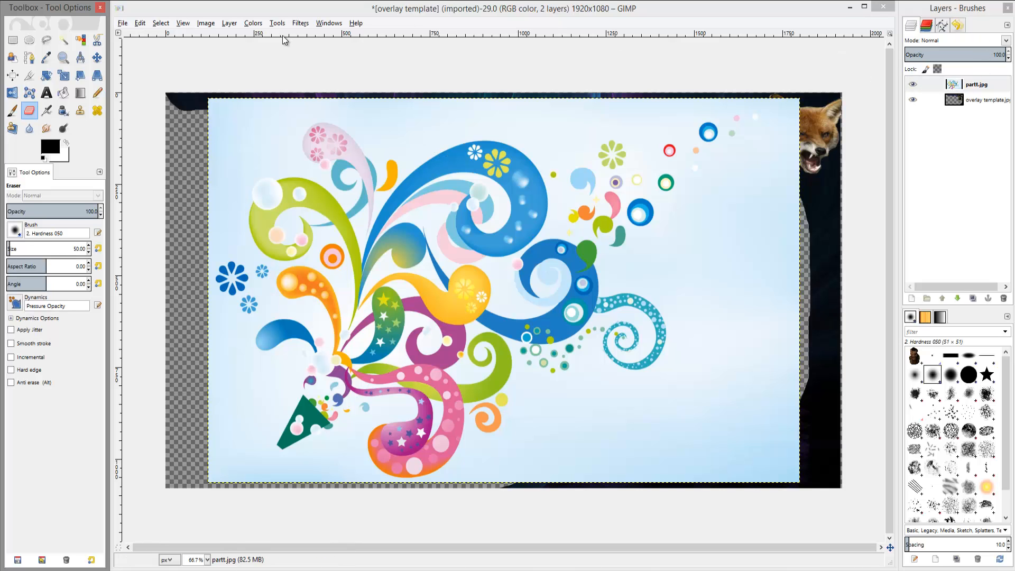
pyautogui.click(229, 23)
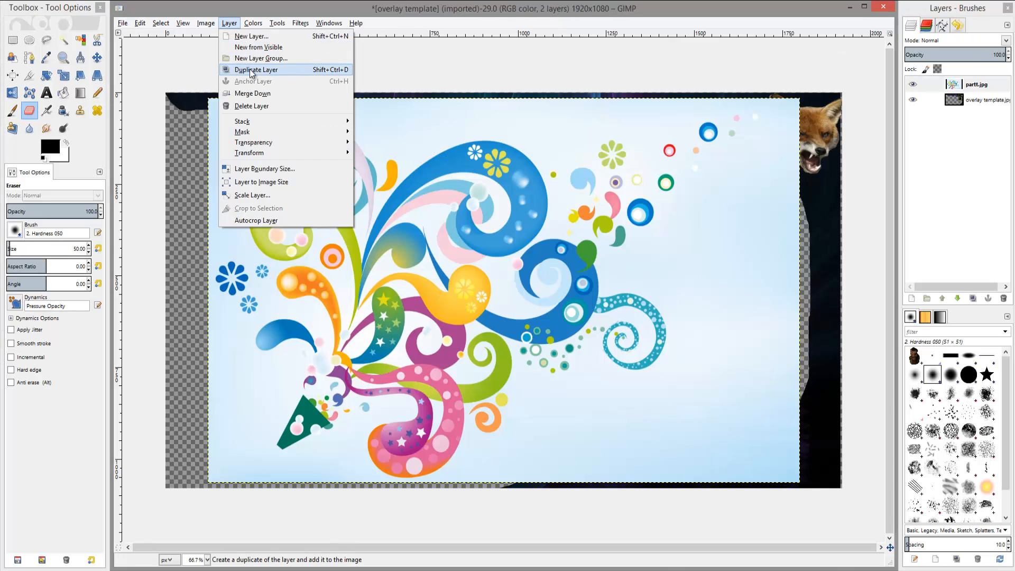
pyautogui.click(252, 36)
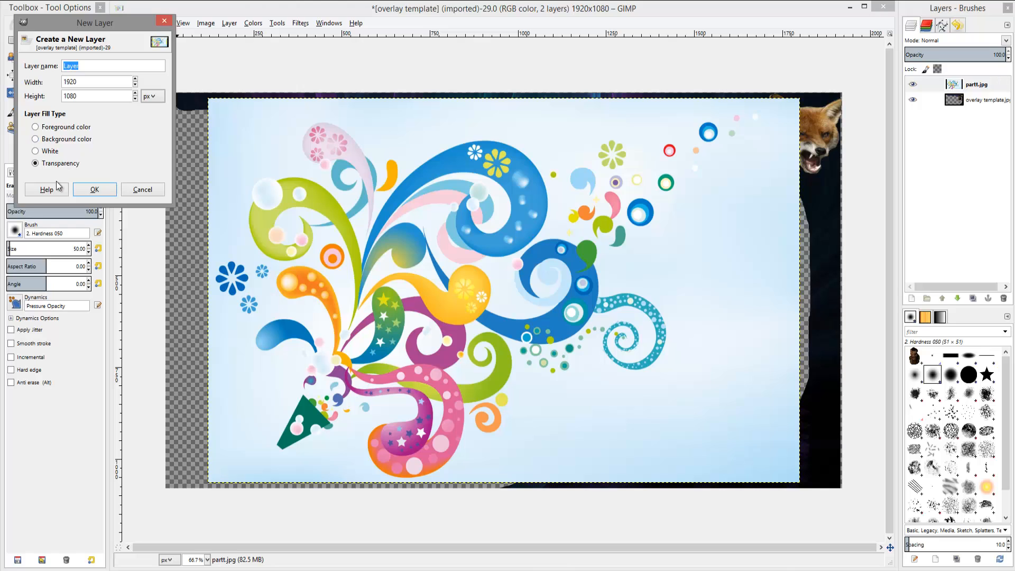
pyautogui.click(87, 189)
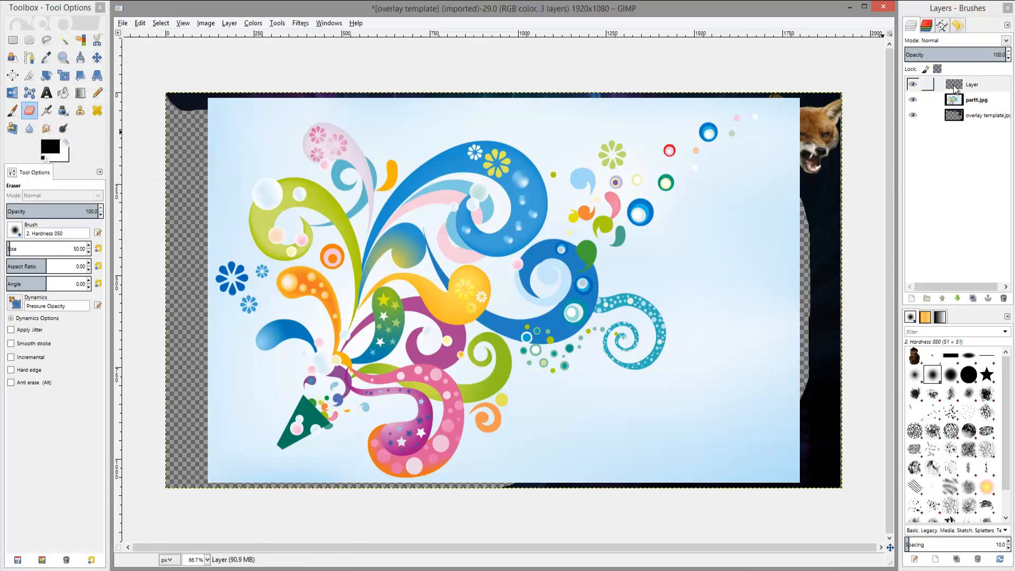
pyautogui.rightClick(955, 90)
pyautogui.click(910, 178)
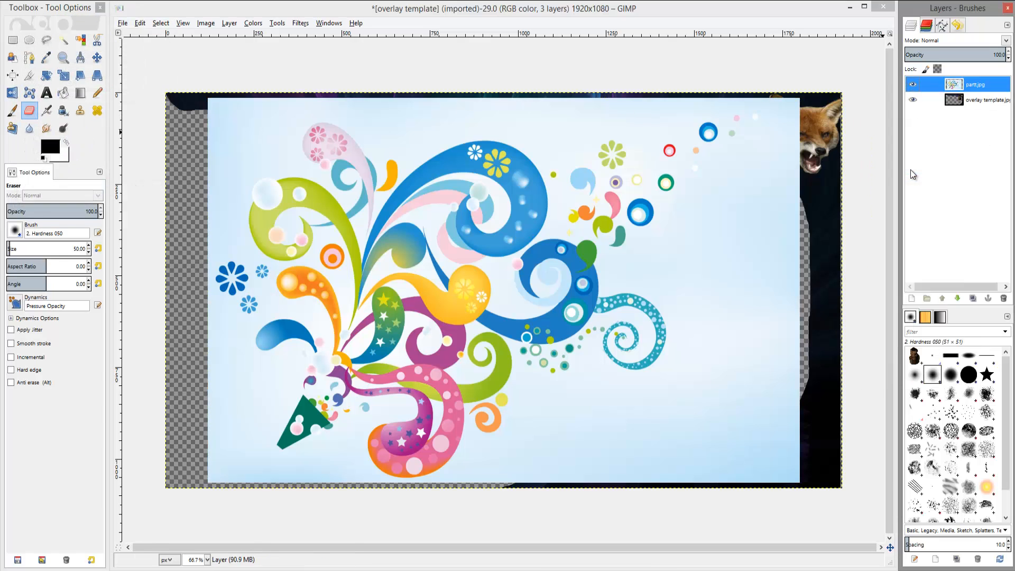
# Erase a strip along the top edge of the partt layer near the fox head.
pyautogui.click(797, 109)
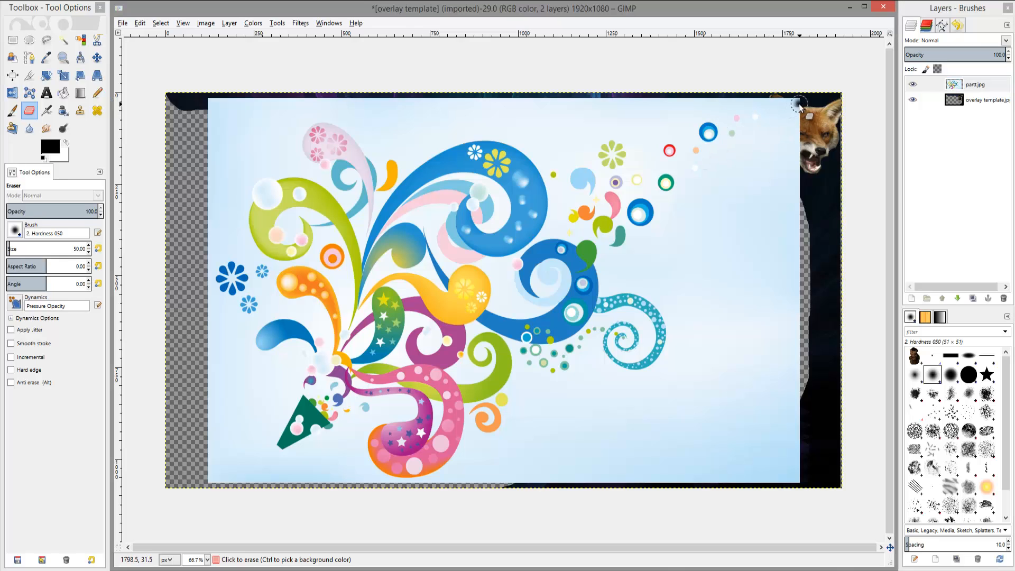
pyautogui.moveTo(803, 103)
pyautogui.mouseDown()
pyautogui.moveTo(741, 108)
pyautogui.moveTo(789, 109)
pyautogui.moveTo(672, 85)
pyautogui.moveTo(779, 120)
pyautogui.moveTo(661, 110)
pyautogui.moveTo(744, 106)
pyautogui.moveTo(526, 81)
pyautogui.moveTo(614, 113)
pyautogui.moveTo(659, 97)
pyautogui.moveTo(568, 96)
pyautogui.moveTo(531, 109)
pyautogui.moveTo(554, 106)
pyautogui.mouseUp()
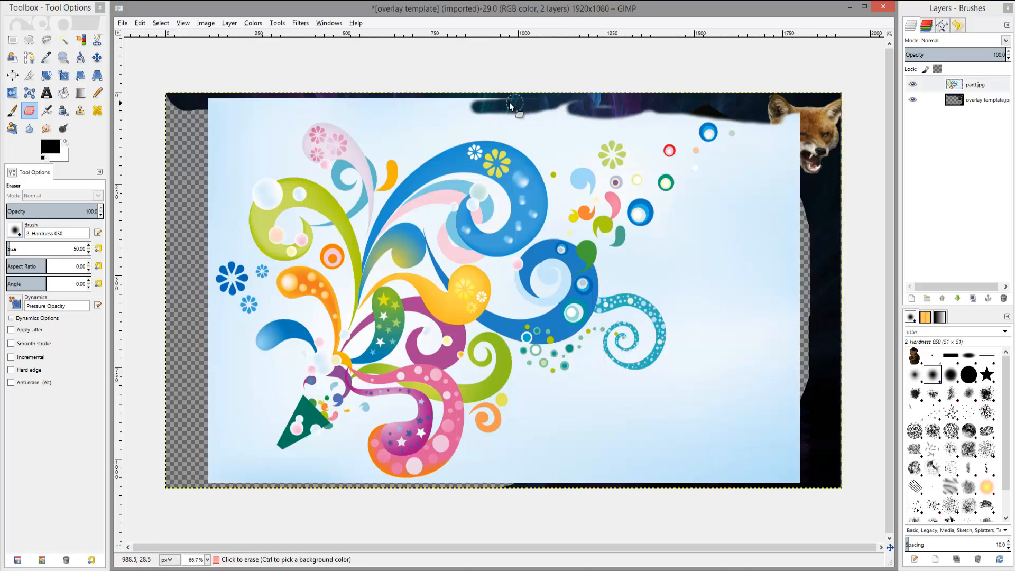
pyautogui.moveTo(454, 102)
pyautogui.mouseDown()
pyautogui.moveTo(632, 115)
pyautogui.moveTo(513, 107)
pyautogui.moveTo(630, 137)
pyautogui.moveTo(702, 109)
pyautogui.moveTo(563, 122)
pyautogui.moveTo(681, 122)
pyautogui.mouseUp()
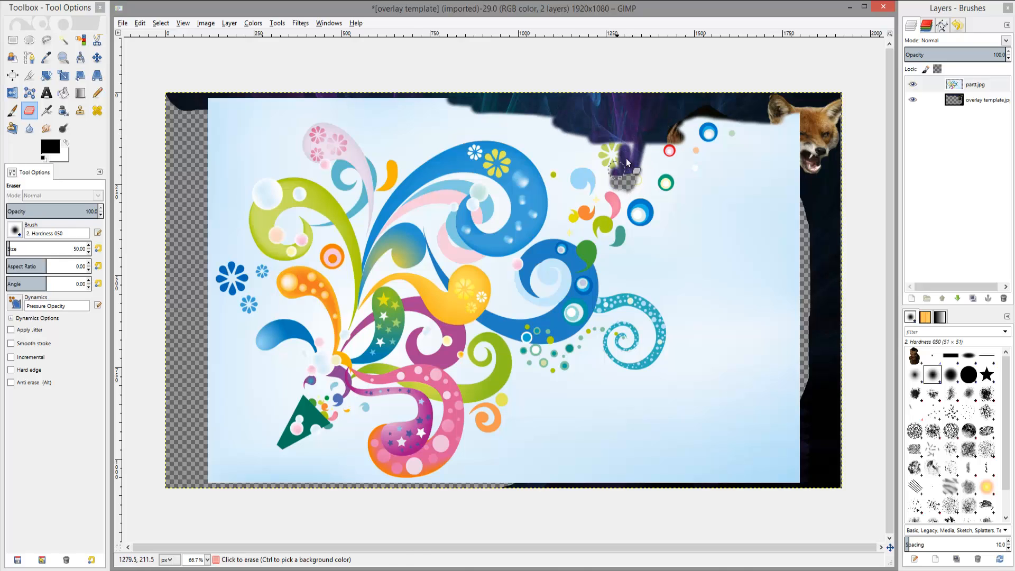
# Raise the eraser size to 200 and erase the right part of the partt layer around the character head.
pyautogui.click(89, 246)
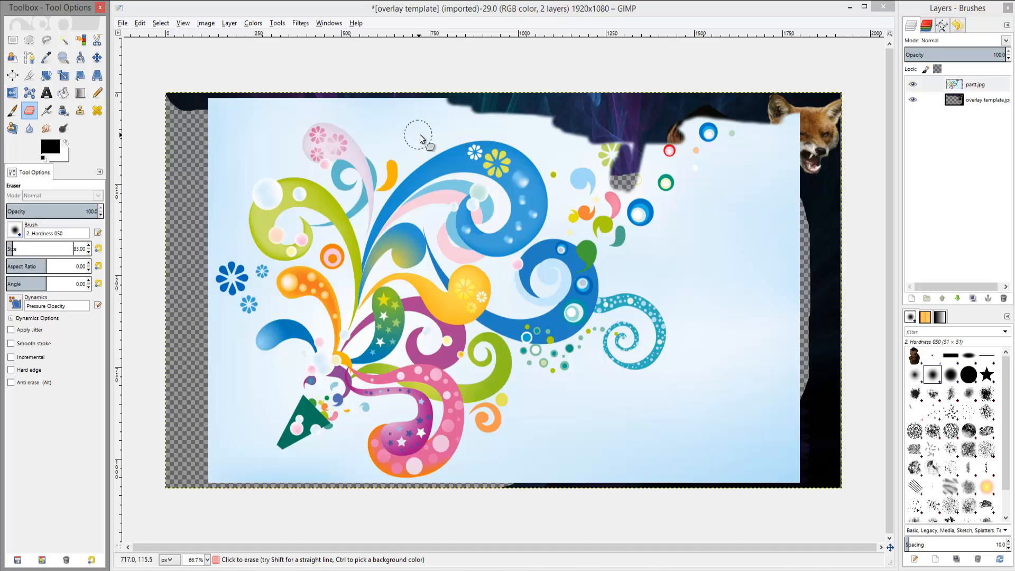
pyautogui.click(89, 246)
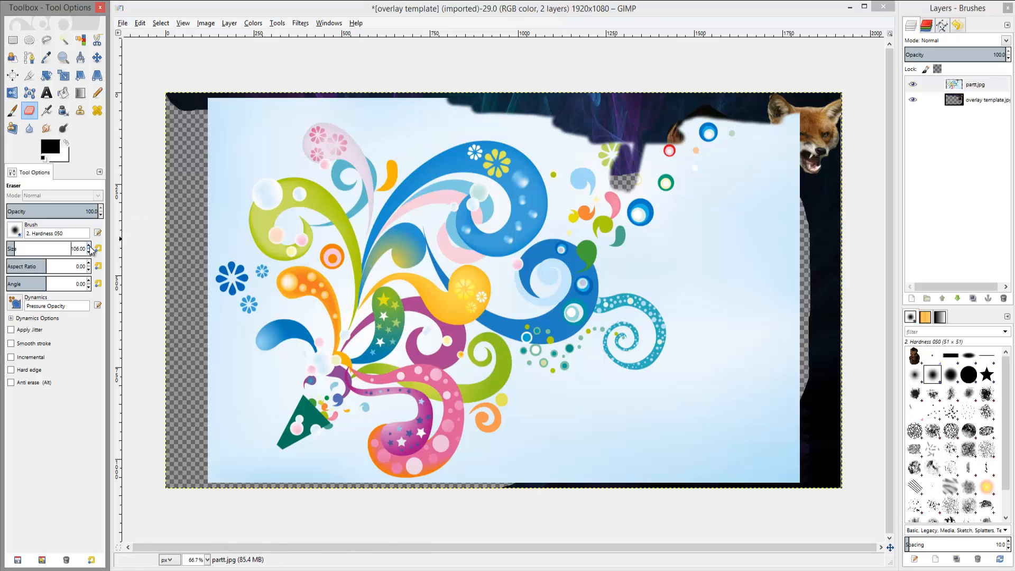
pyautogui.click(89, 246)
pyautogui.click(89, 246)
pyautogui.moveTo(205, 169)
pyautogui.mouseDown()
pyautogui.moveTo(218, 123)
pyautogui.moveTo(195, 106)
pyautogui.moveTo(312, 131)
pyautogui.moveTo(383, 117)
pyautogui.moveTo(532, 119)
pyautogui.moveTo(568, 143)
pyautogui.moveTo(599, 190)
pyautogui.moveTo(704, 140)
pyautogui.moveTo(772, 134)
pyautogui.moveTo(745, 175)
pyautogui.moveTo(796, 151)
pyautogui.moveTo(783, 492)
pyautogui.moveTo(787, 457)
pyautogui.moveTo(647, 455)
pyautogui.moveTo(461, 480)
pyautogui.moveTo(544, 425)
pyautogui.moveTo(533, 411)
pyautogui.moveTo(542, 392)
pyautogui.moveTo(586, 386)
pyautogui.mouseUp()
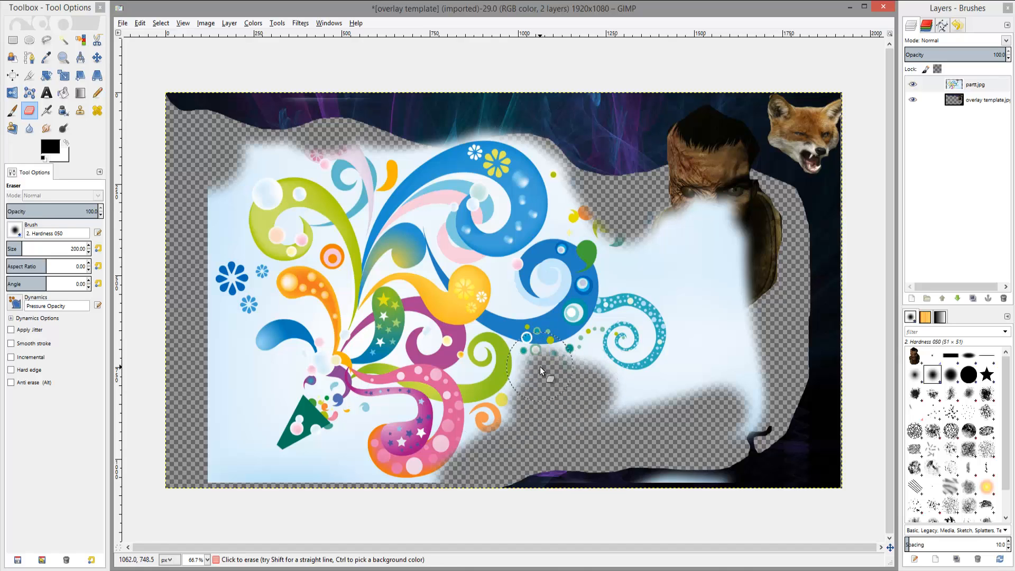
pyautogui.moveTo(605, 350)
pyautogui.mouseDown()
pyautogui.moveTo(616, 332)
pyautogui.moveTo(623, 285)
pyautogui.mouseUp()
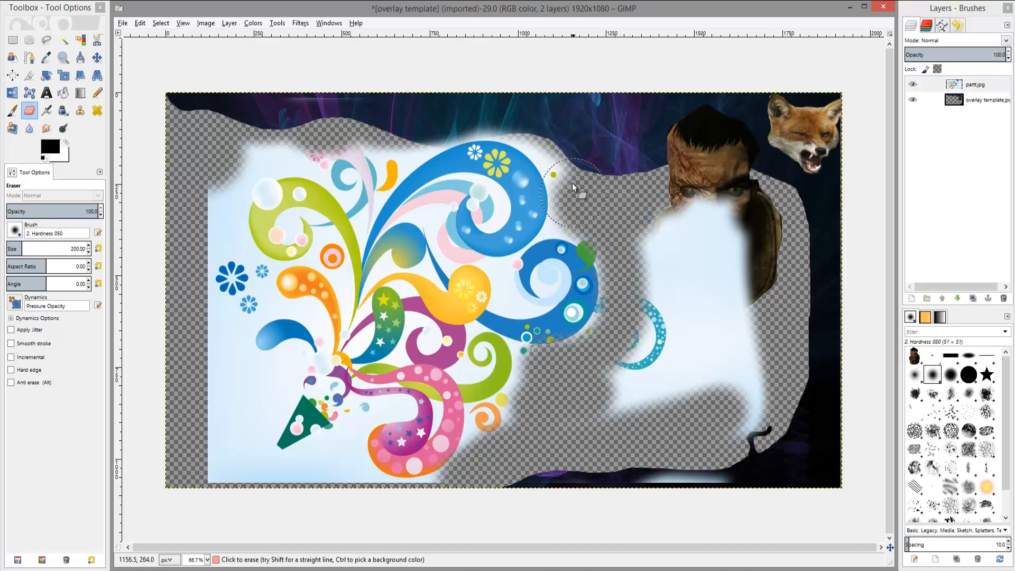
pyautogui.moveTo(572, 183)
pyautogui.mouseDown()
pyautogui.moveTo(650, 291)
pyautogui.moveTo(631, 390)
pyautogui.moveTo(762, 394)
pyautogui.moveTo(654, 471)
pyautogui.moveTo(518, 491)
pyautogui.moveTo(662, 329)
pyautogui.moveTo(756, 182)
pyautogui.moveTo(735, 272)
pyautogui.mouseUp()
# Switch the eraser to the Hardness 100 brush and erase along the swirl artwork's left side.
pyautogui.click(968, 373)
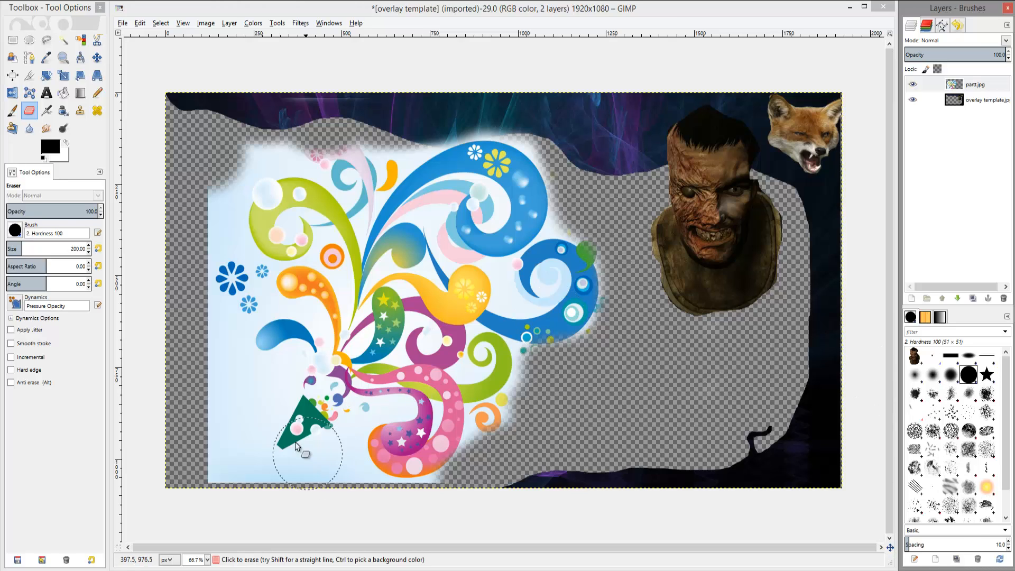
pyautogui.moveTo(219, 439)
pyautogui.mouseDown()
pyautogui.moveTo(219, 444)
pyautogui.moveTo(245, 421)
pyautogui.moveTo(219, 457)
pyautogui.moveTo(278, 489)
pyautogui.moveTo(307, 491)
pyautogui.moveTo(307, 479)
pyautogui.moveTo(339, 467)
pyautogui.moveTo(338, 484)
pyautogui.moveTo(382, 508)
pyautogui.moveTo(424, 518)
pyautogui.moveTo(453, 505)
pyautogui.moveTo(360, 515)
pyautogui.moveTo(226, 454)
pyautogui.moveTo(239, 394)
pyautogui.moveTo(231, 400)
pyautogui.moveTo(213, 356)
pyautogui.moveTo(240, 287)
pyautogui.moveTo(210, 227)
pyautogui.moveTo(217, 168)
pyautogui.moveTo(289, 134)
pyautogui.mouseUp()
# Set the eraser size to 100 and trim the swirl artwork's lower and upper left edges.
pyautogui.click(88, 253)
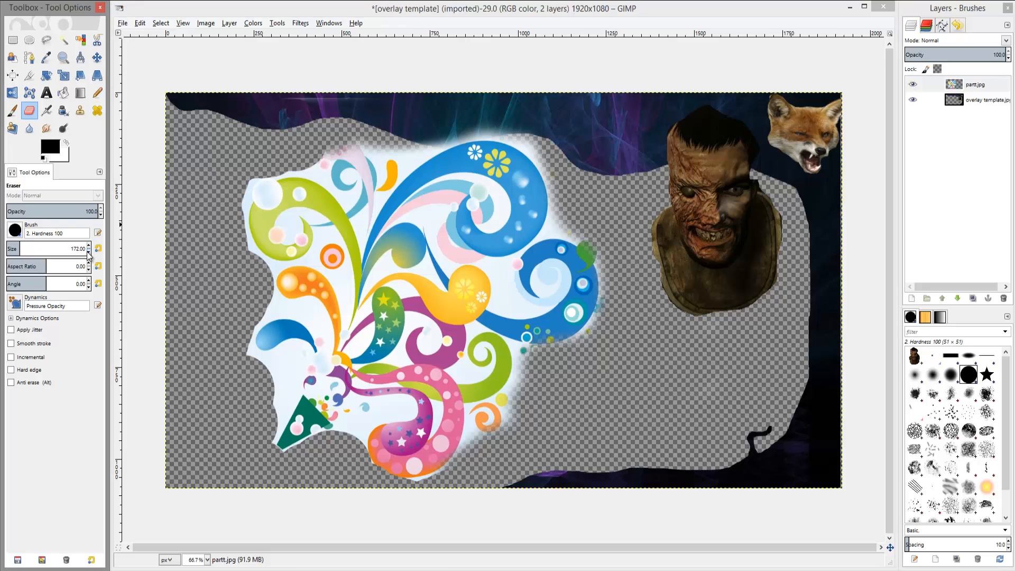
pyautogui.click(88, 253)
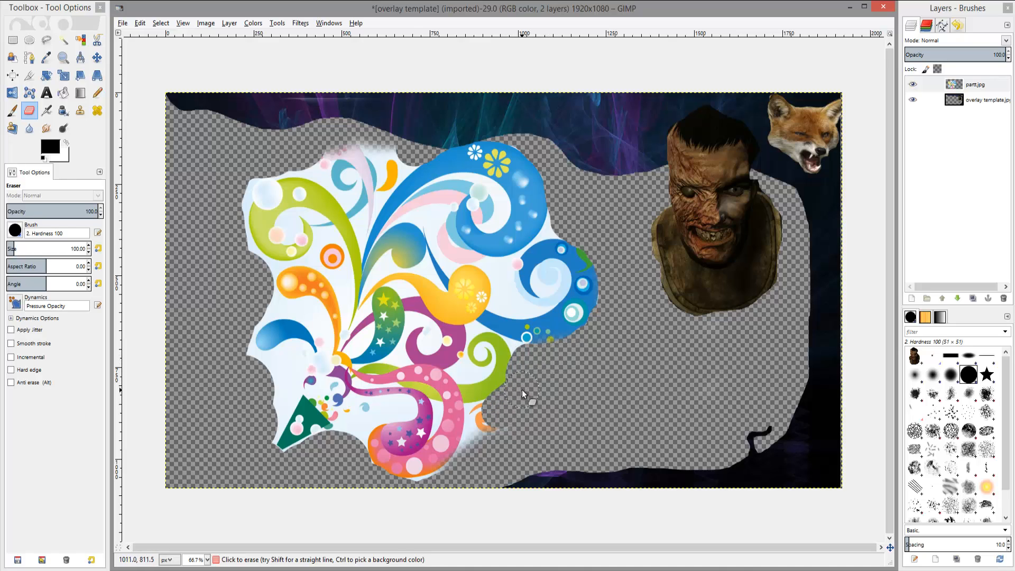
pyautogui.moveTo(488, 414)
pyautogui.mouseDown()
pyautogui.moveTo(471, 459)
pyautogui.moveTo(427, 493)
pyautogui.mouseUp()
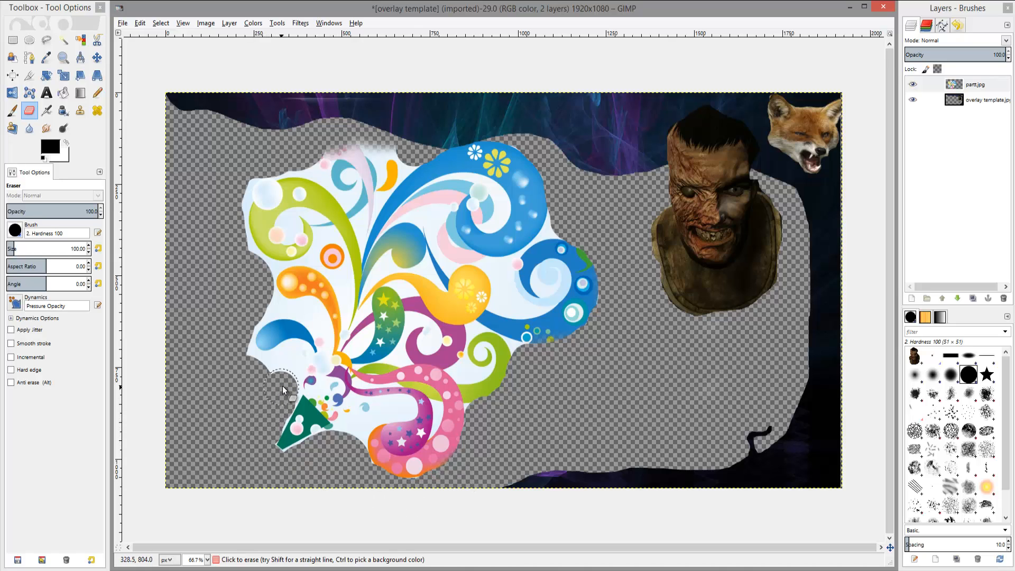
pyautogui.moveTo(285, 378); pyautogui.dragTo(284, 368)
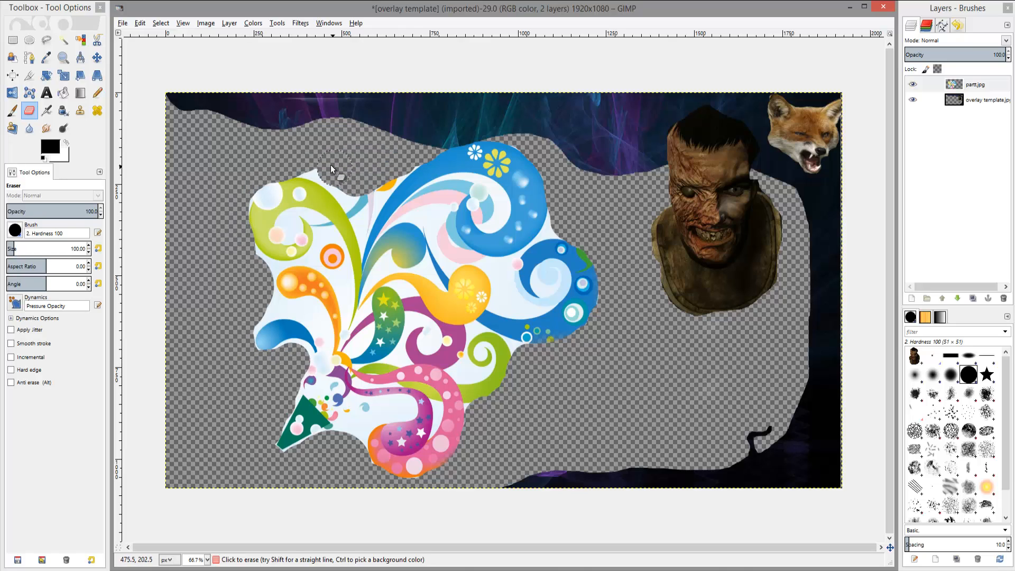
pyautogui.moveTo(331, 165); pyautogui.dragTo(308, 160)
# Set the eraser size to 50 and erase small areas inside the swirl artwork's upper and right parts.
pyautogui.click(88, 252)
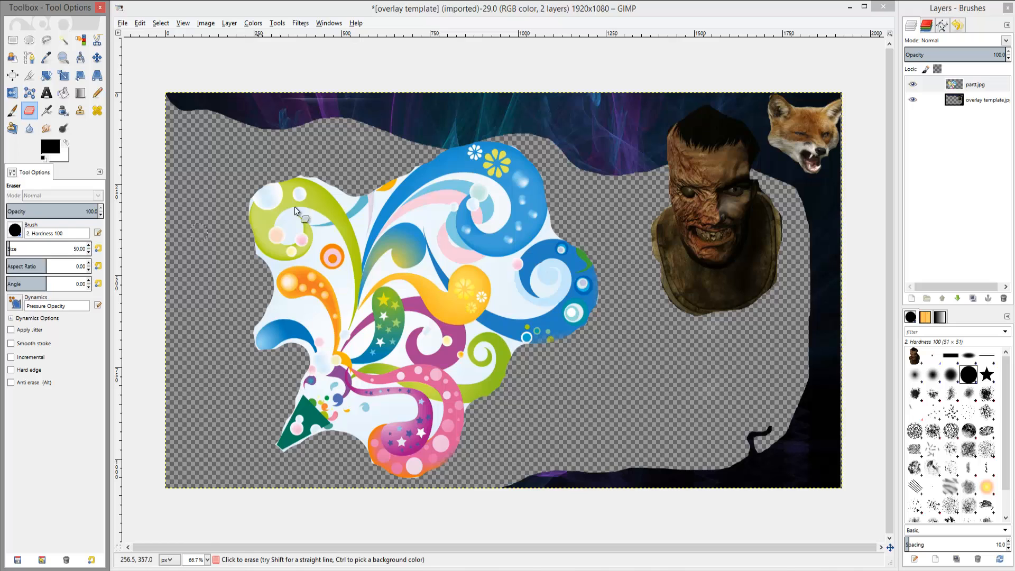
pyautogui.click(298, 168)
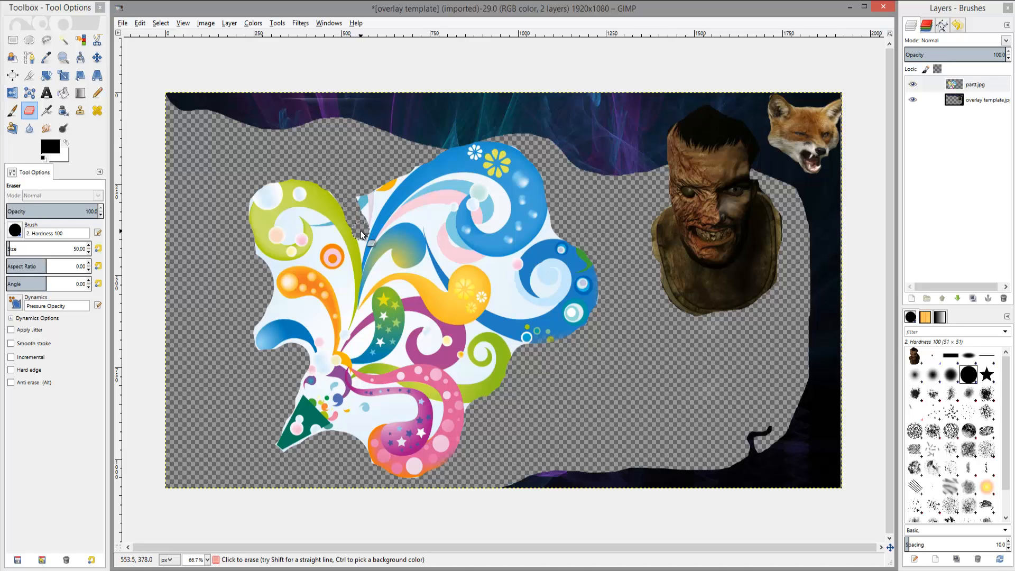
pyautogui.moveTo(365, 226); pyautogui.dragTo(370, 210)
pyautogui.moveTo(368, 197); pyautogui.dragTo(361, 208)
pyautogui.click(493, 266)
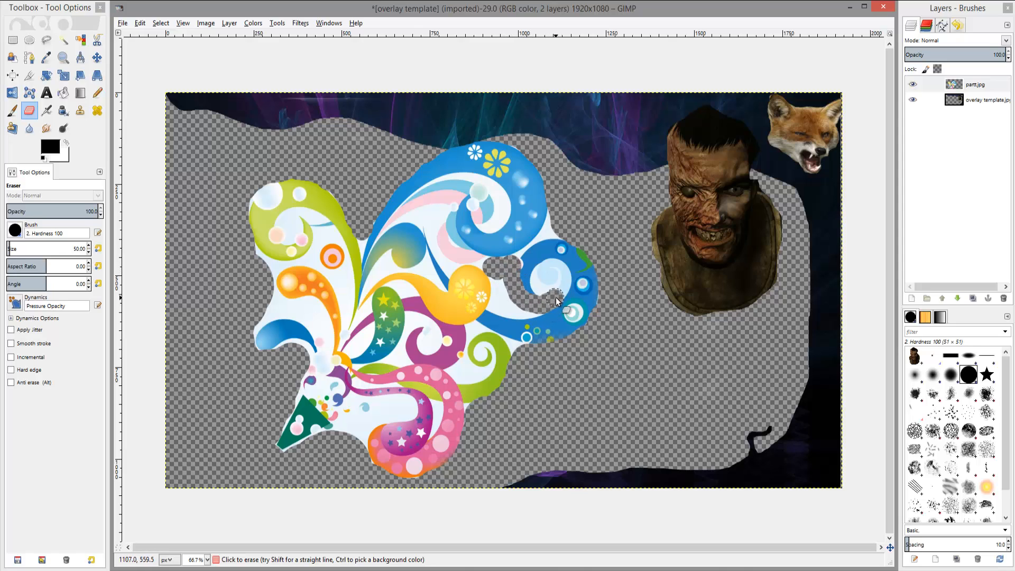
pyautogui.moveTo(557, 301)
pyautogui.mouseDown()
pyautogui.moveTo(557, 272)
pyautogui.moveTo(538, 283)
pyautogui.moveTo(545, 290)
pyautogui.mouseUp()
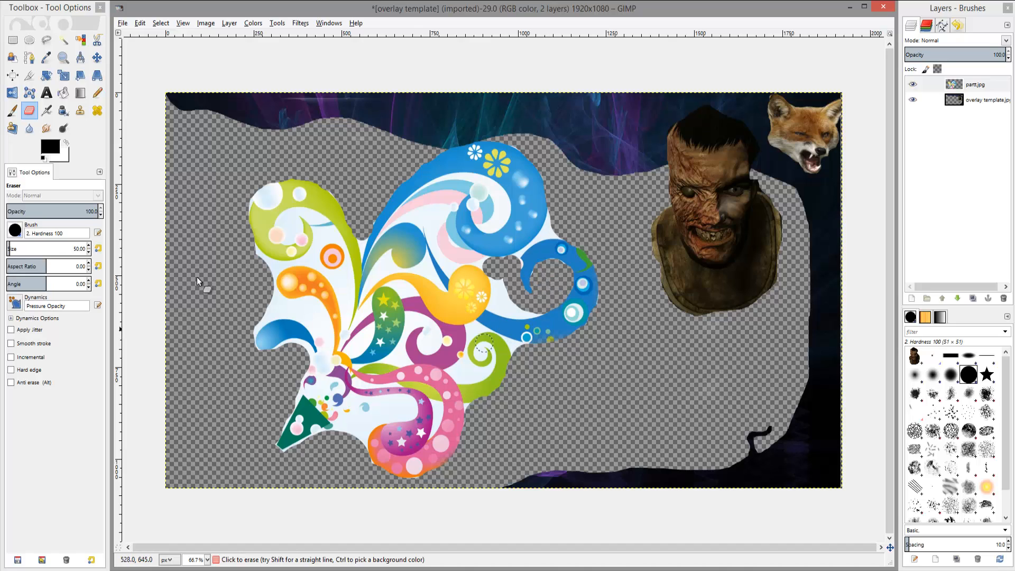
# Reduce the eraser size to 25 and erase more gaps inside the swirl artwork.
pyautogui.moveTo(101, 214); pyautogui.dragTo(101, 208)
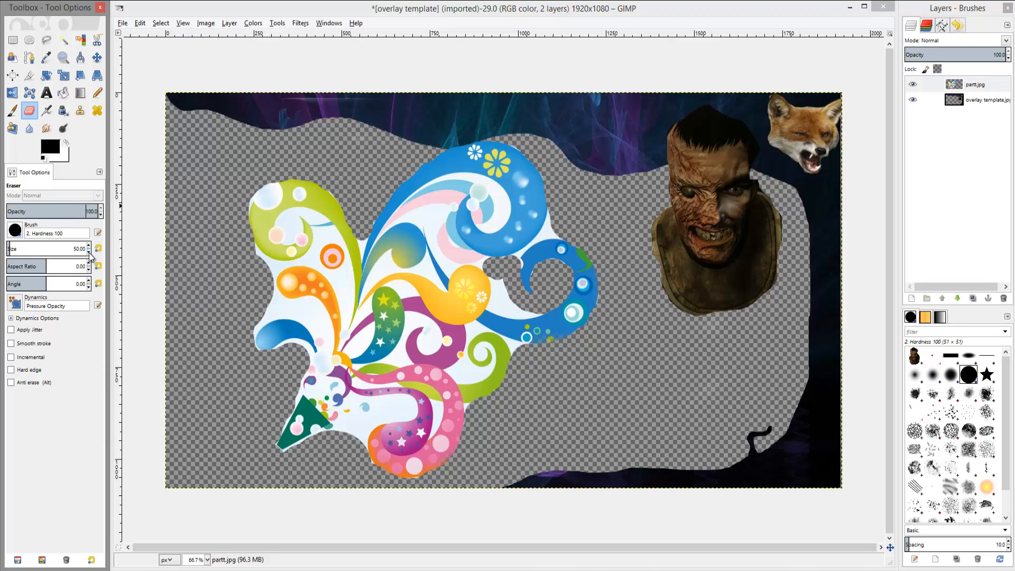
pyautogui.moveTo(88, 253); pyautogui.dragTo(89, 252)
pyautogui.moveTo(553, 211); pyautogui.dragTo(545, 229)
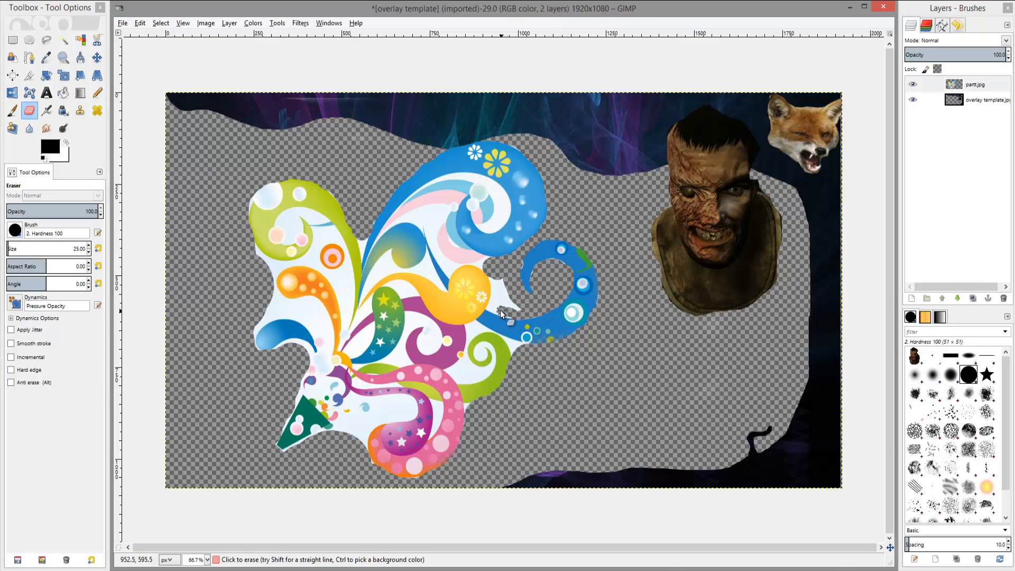
pyautogui.moveTo(500, 309)
pyautogui.mouseDown()
pyautogui.moveTo(493, 289)
pyautogui.moveTo(506, 294)
pyautogui.mouseUp()
# Move the swirl layer to the right and rotate it by -74.12 degrees.
pyautogui.click(97, 58)
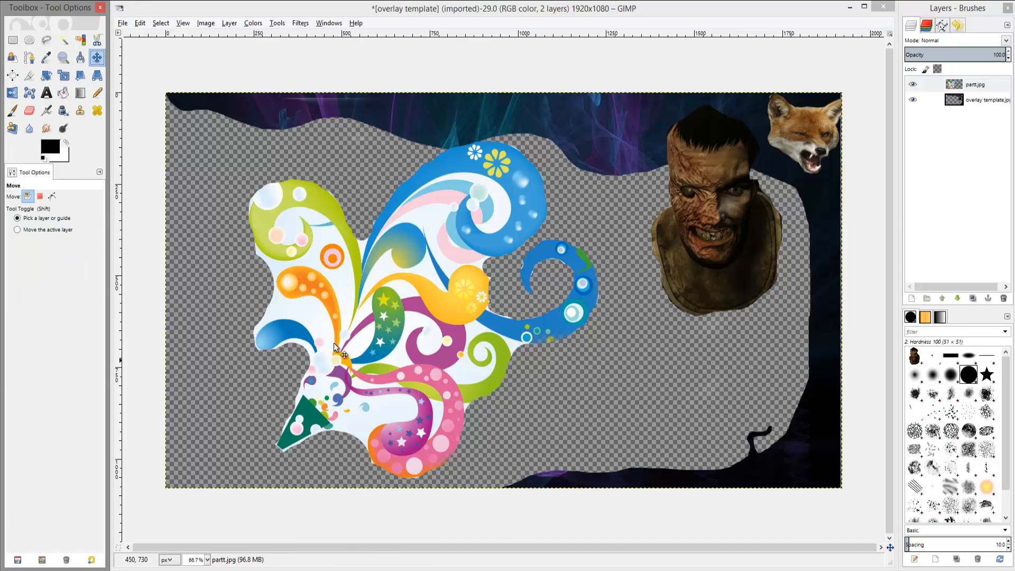
pyautogui.moveTo(351, 357); pyautogui.dragTo(490, 337)
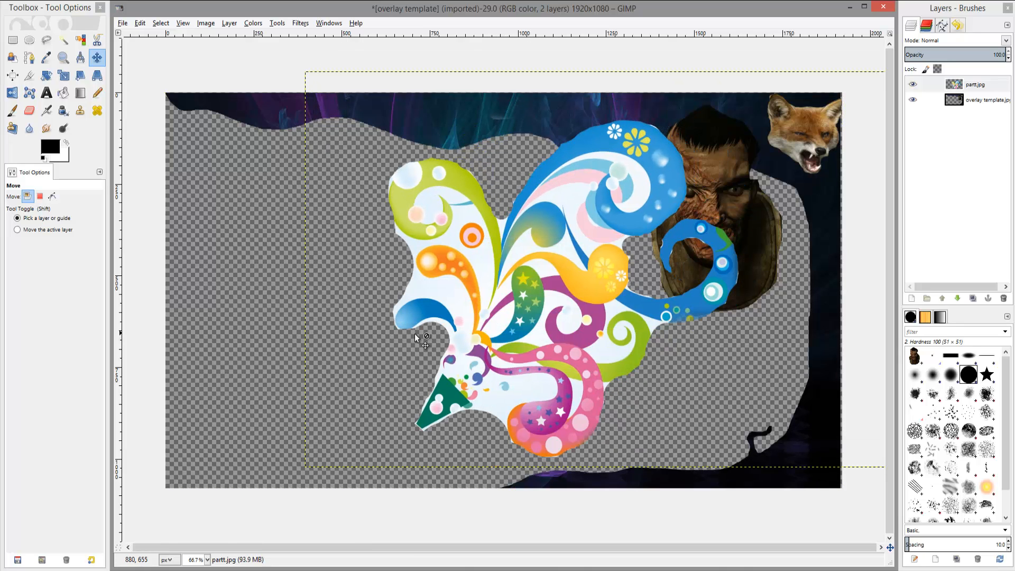
pyautogui.click(47, 79)
pyautogui.click(574, 275)
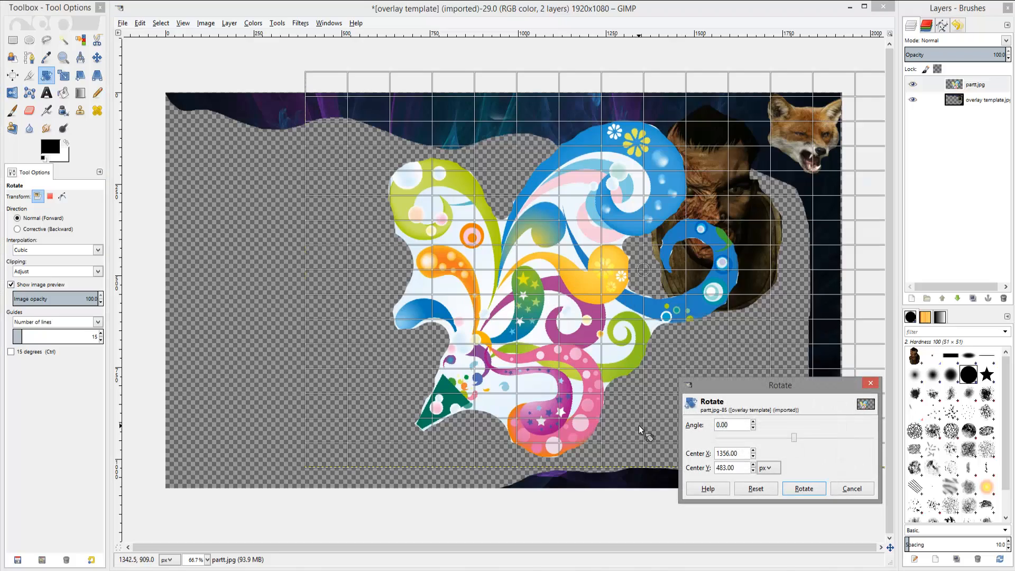
pyautogui.moveTo(795, 440); pyautogui.dragTo(765, 441)
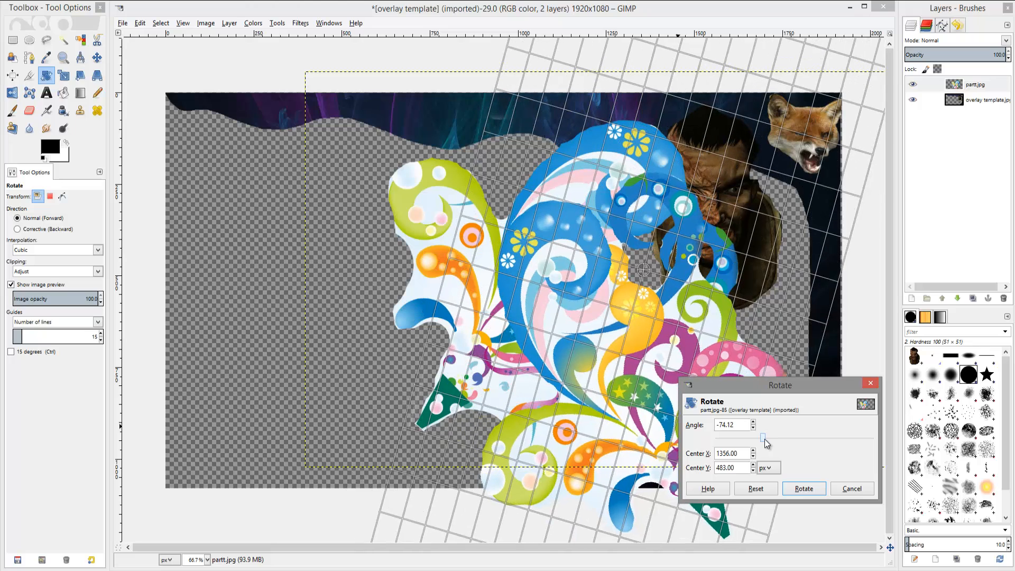
pyautogui.click(791, 490)
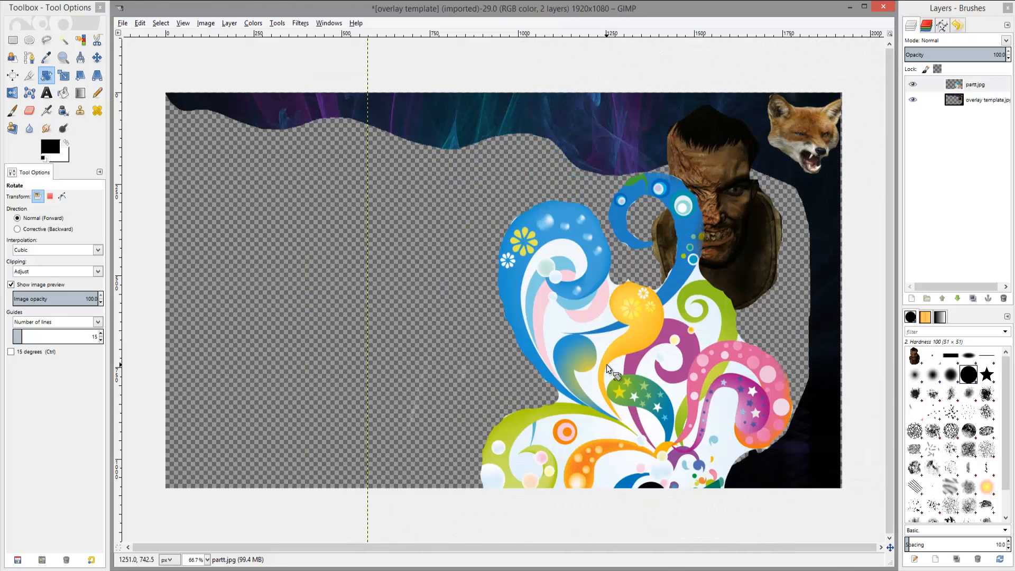
# Move the swirl to the lower right corner, scale it to 1450 x 1797 pixels, and reposition it below the character head.
pyautogui.click(96, 57)
pyautogui.moveTo(710, 380); pyautogui.dragTo(760, 329)
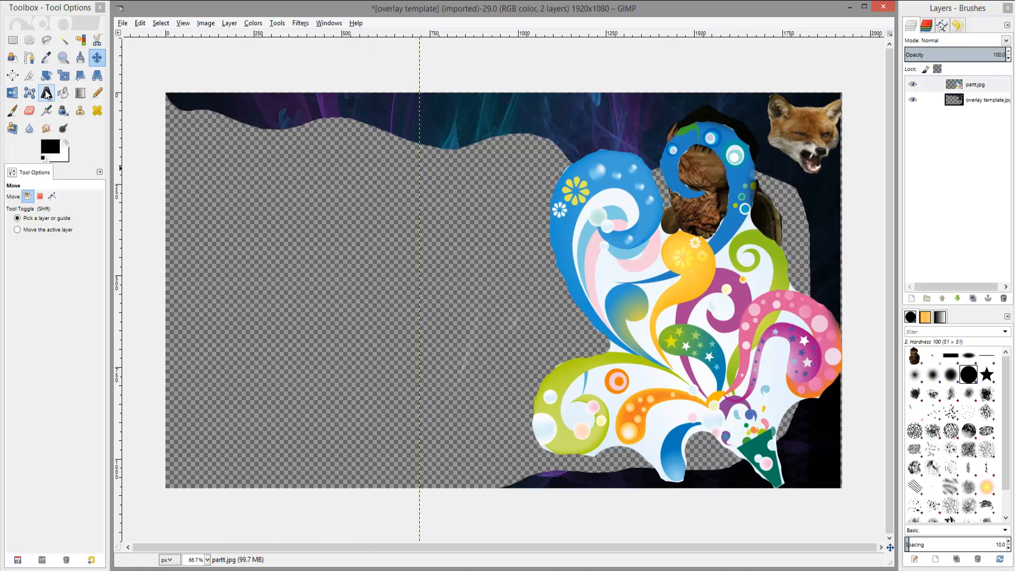
pyautogui.click(62, 75)
pyautogui.click(645, 353)
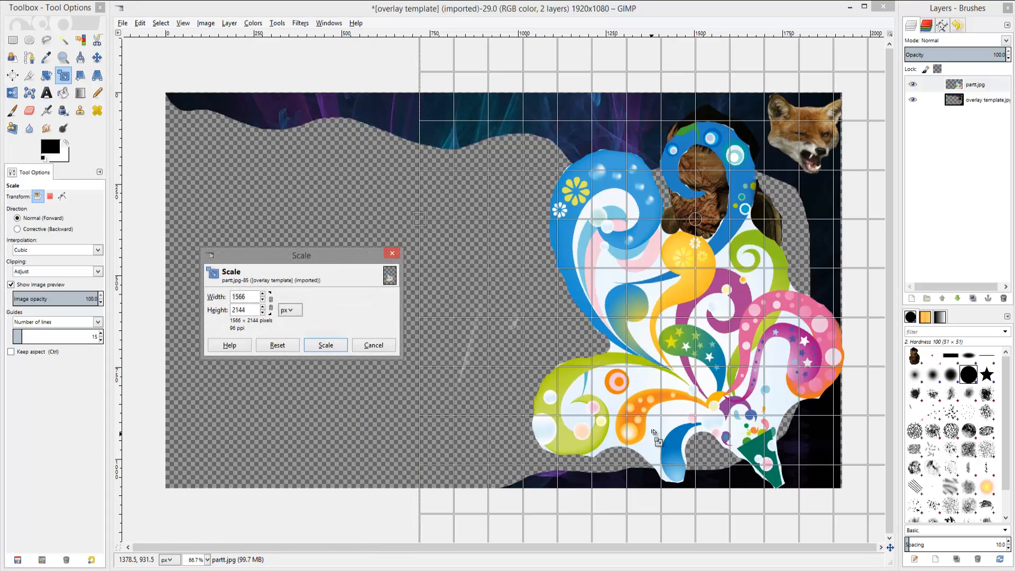
pyautogui.click(262, 300)
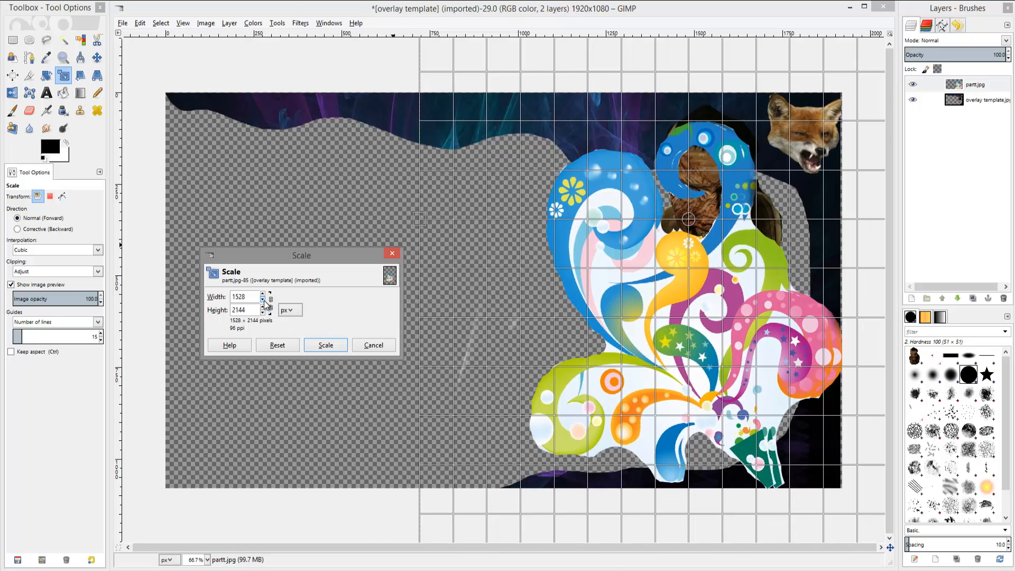
pyautogui.click(263, 313)
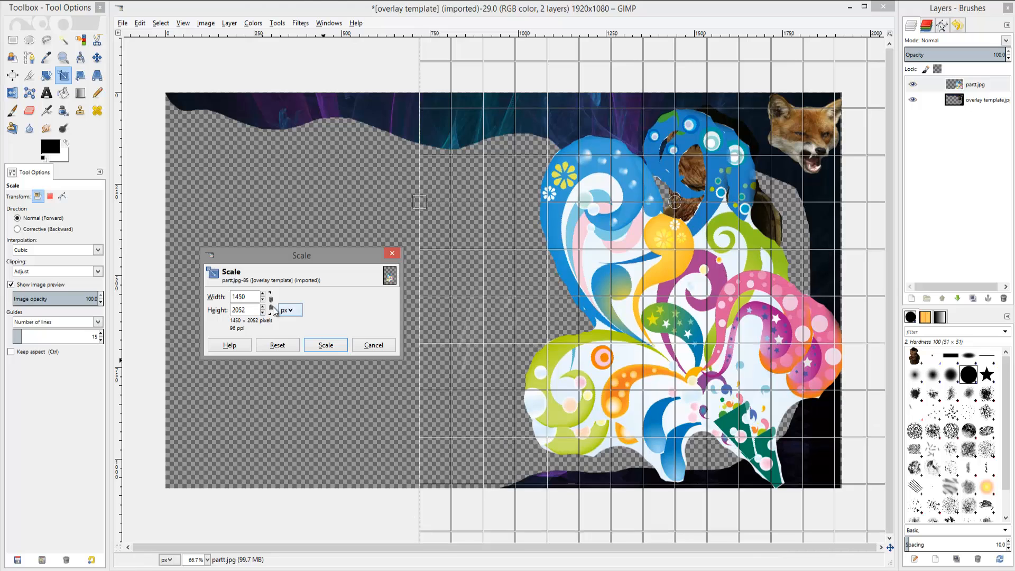
pyautogui.click(263, 312)
pyautogui.click(263, 312)
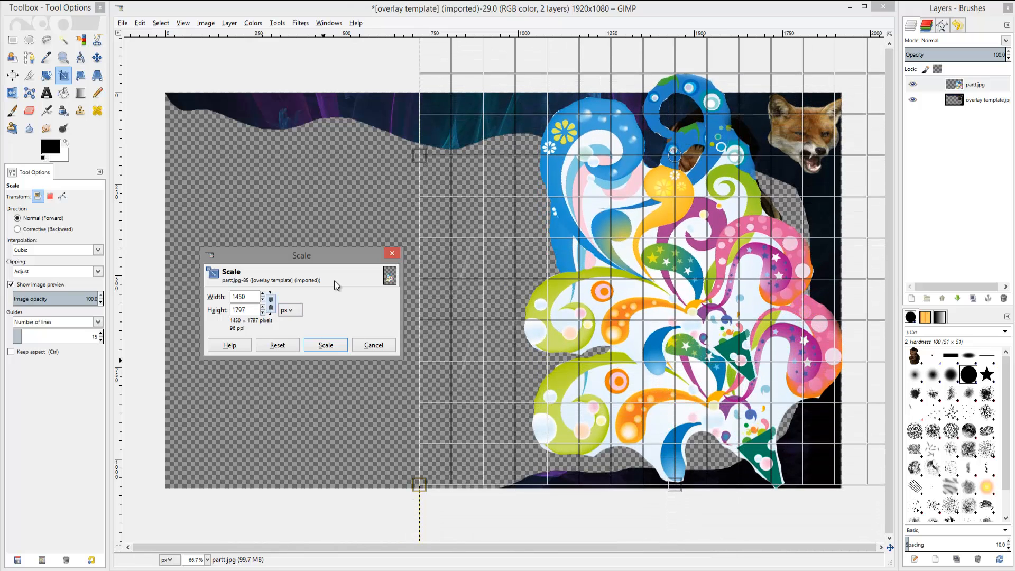
pyautogui.click(326, 345)
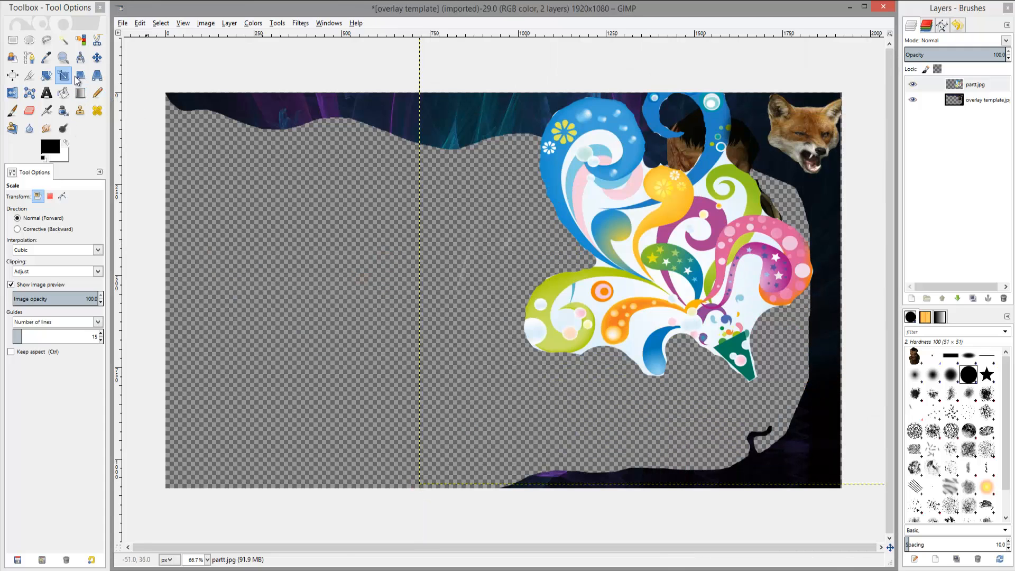
pyautogui.click(96, 57)
pyautogui.moveTo(689, 225); pyautogui.dragTo(719, 328)
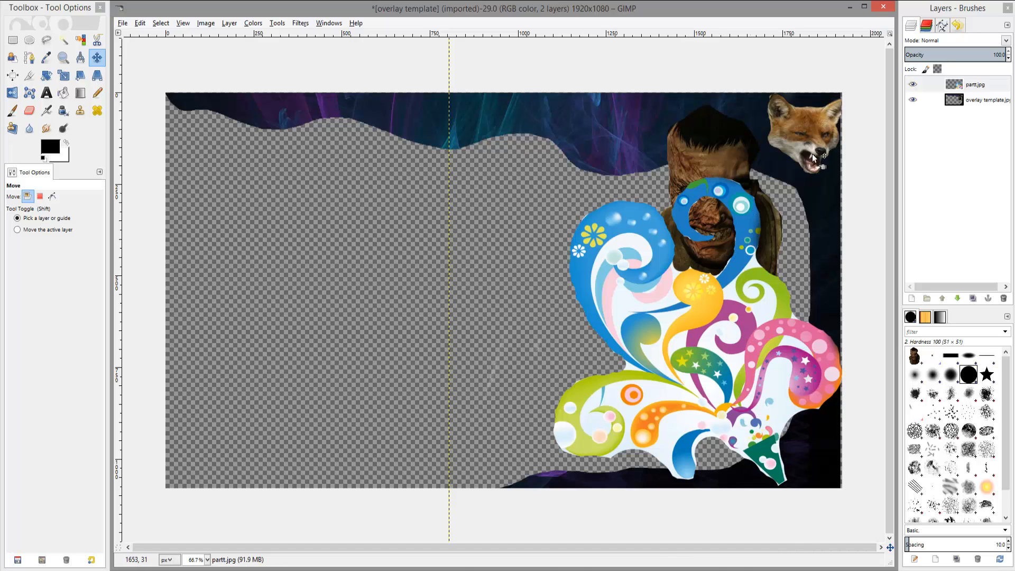
pyautogui.click(52, 96)
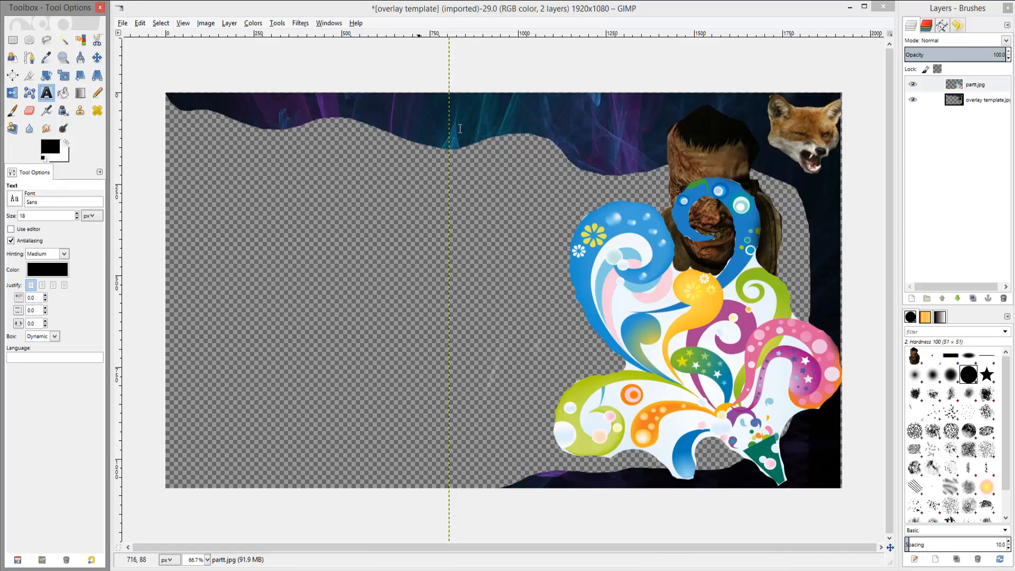
pyautogui.click(384, 110)
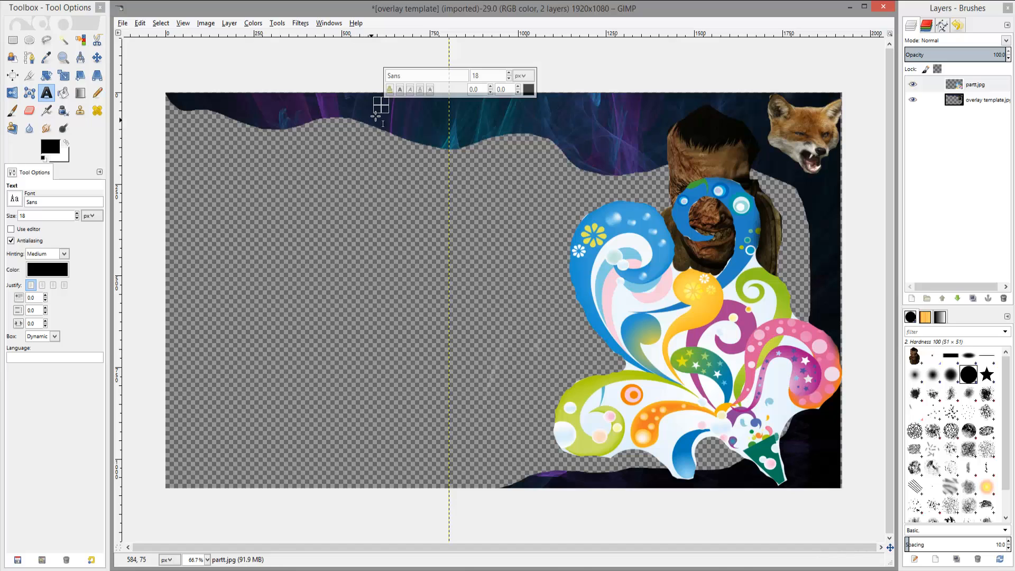
pyautogui.moveTo(382, 105); pyautogui.dragTo(668, 178)
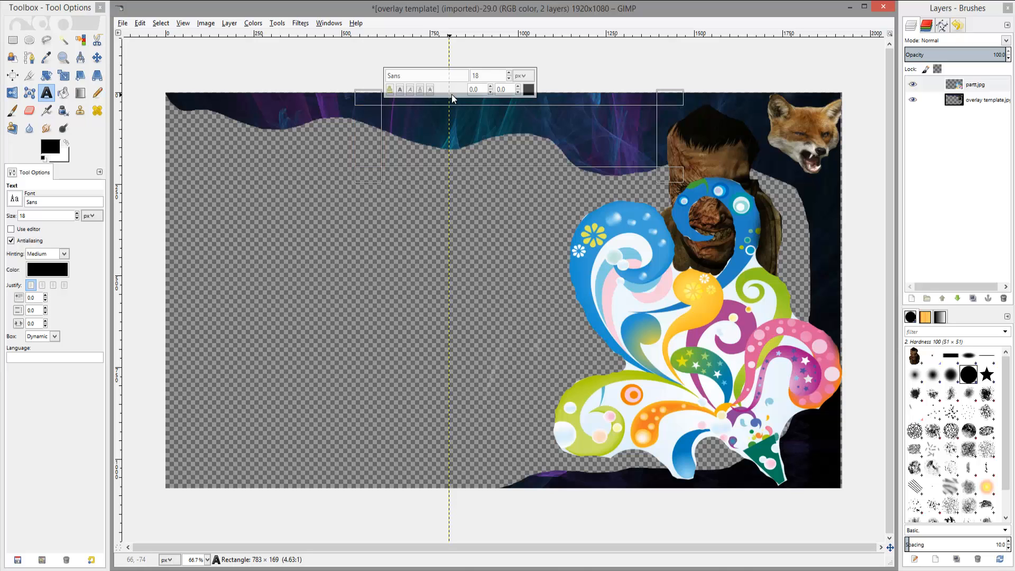
pyautogui.click(510, 79)
pyautogui.click(509, 80)
pyautogui.click(527, 90)
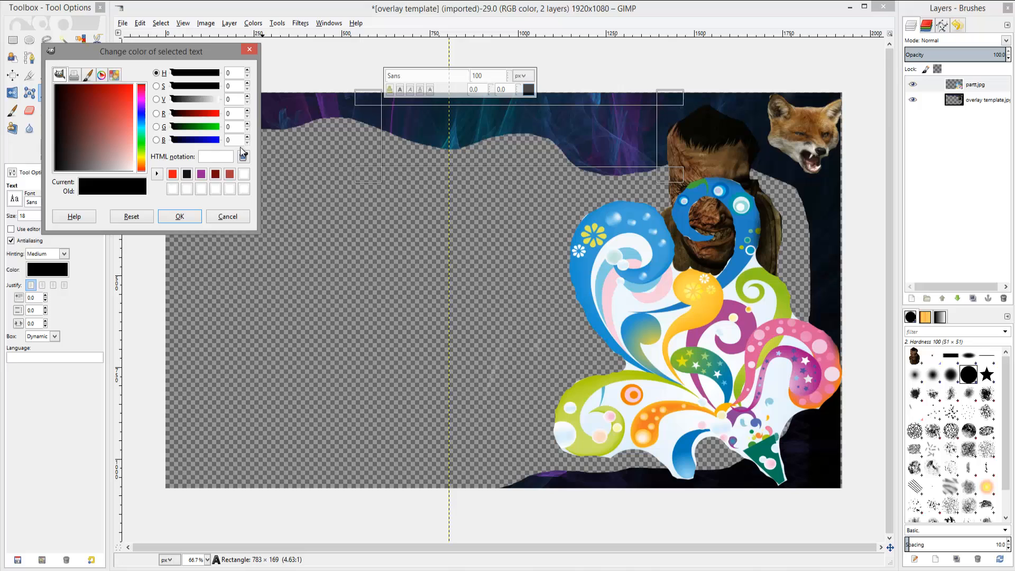
pyautogui.click(142, 158)
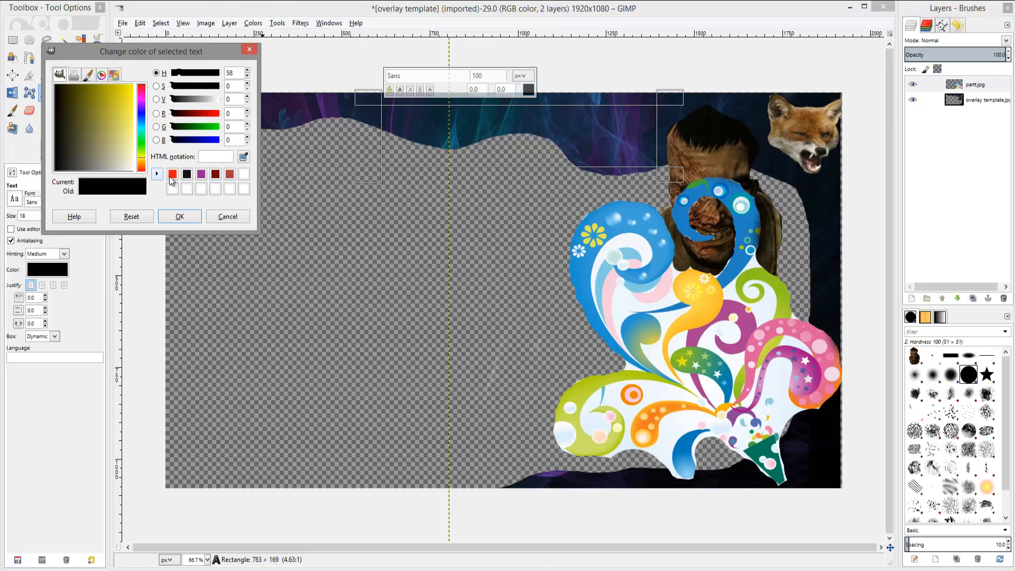
pyautogui.click(132, 88)
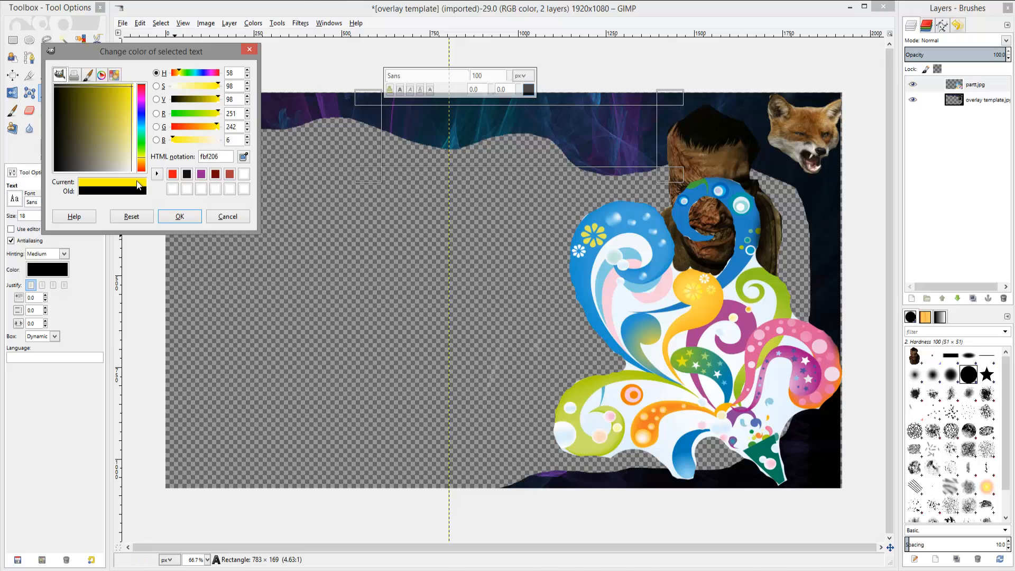
pyautogui.click(180, 217)
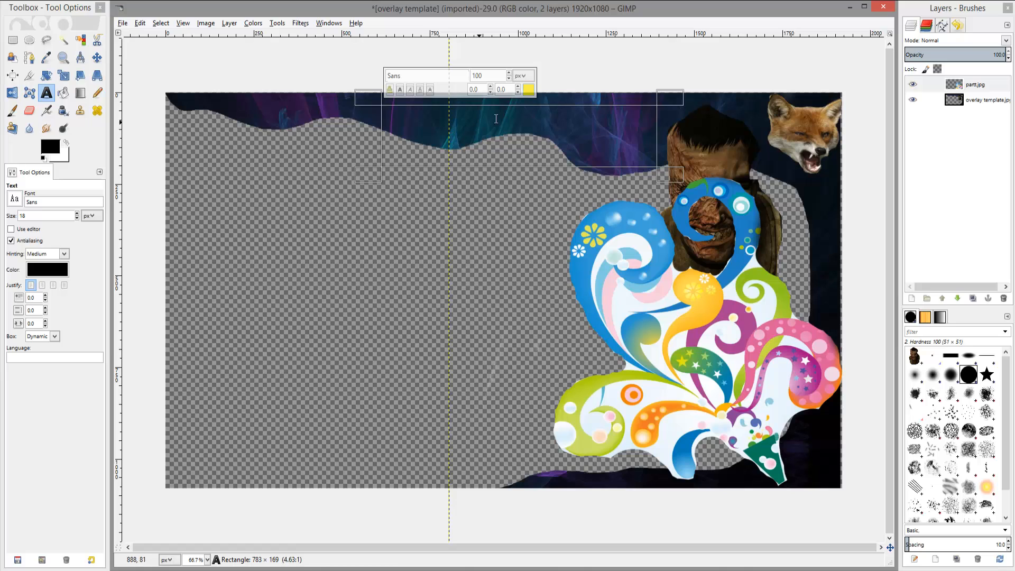
pyautogui.rightClick(391, 118)
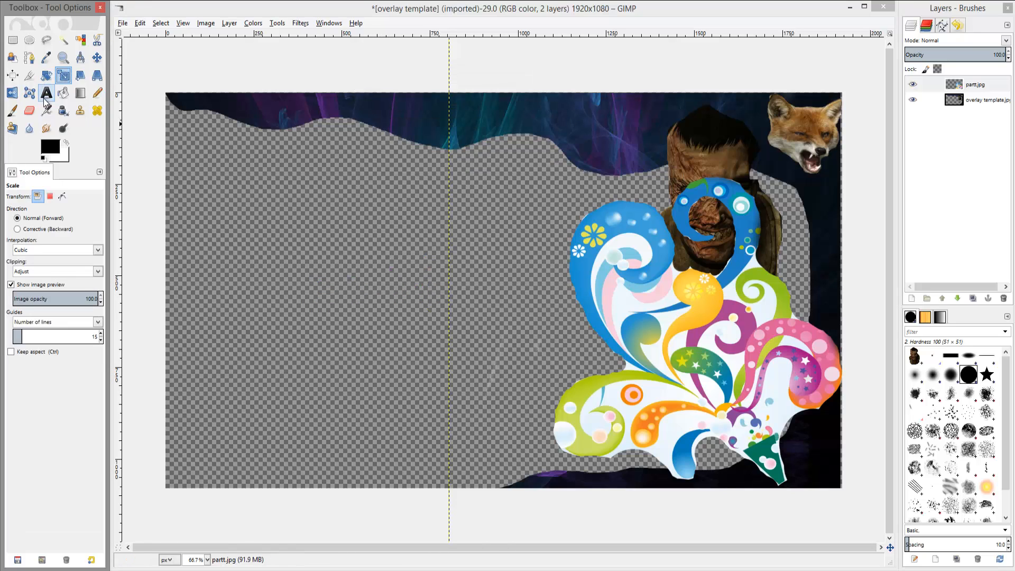
pyautogui.click(47, 93)
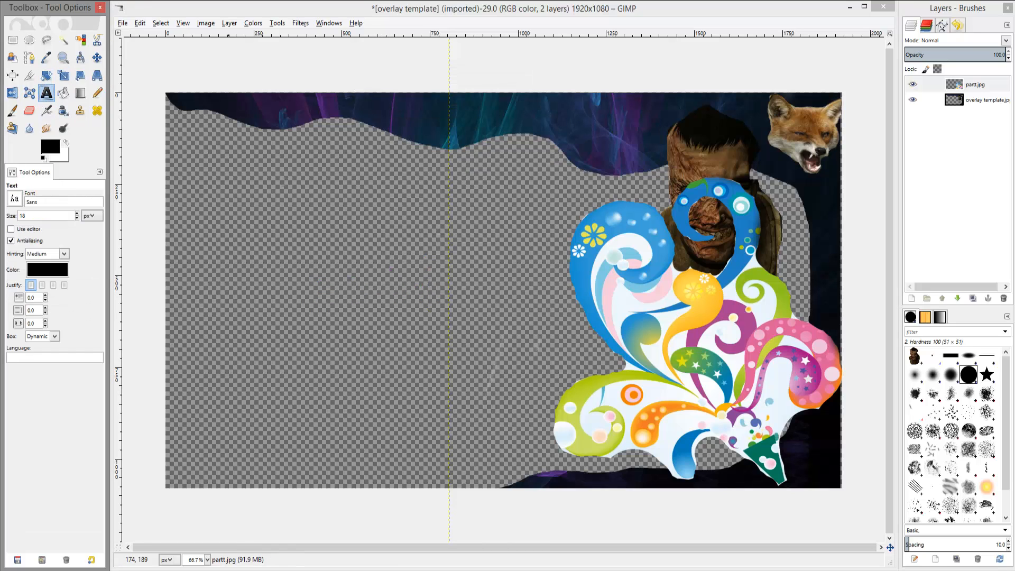
# Create a text box near the top of the canvas and enter "HELLO AND WELCOME TO MY VID XD".
pyautogui.click(320, 113)
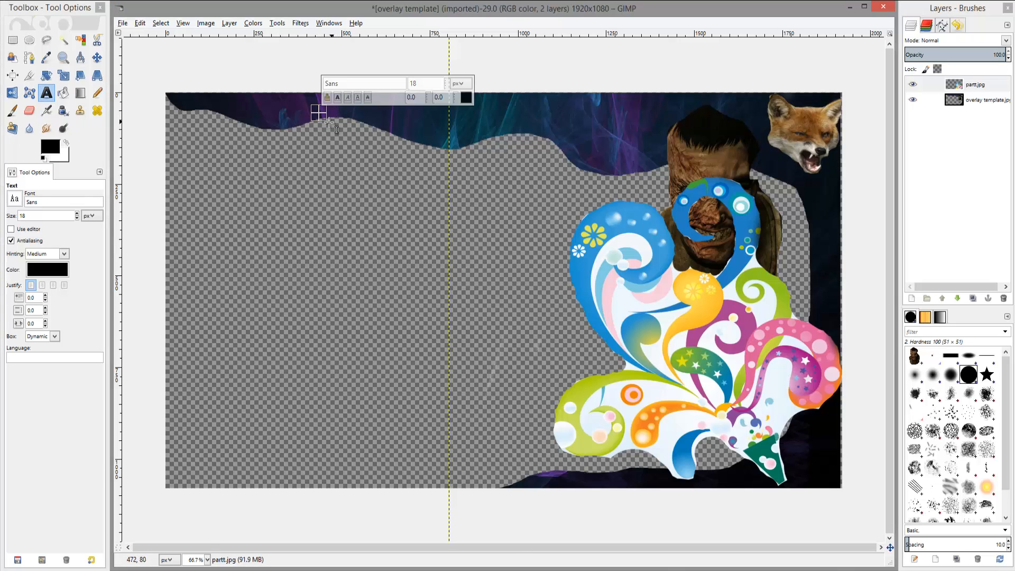
pyautogui.moveTo(386, 140); pyautogui.dragTo(565, 170)
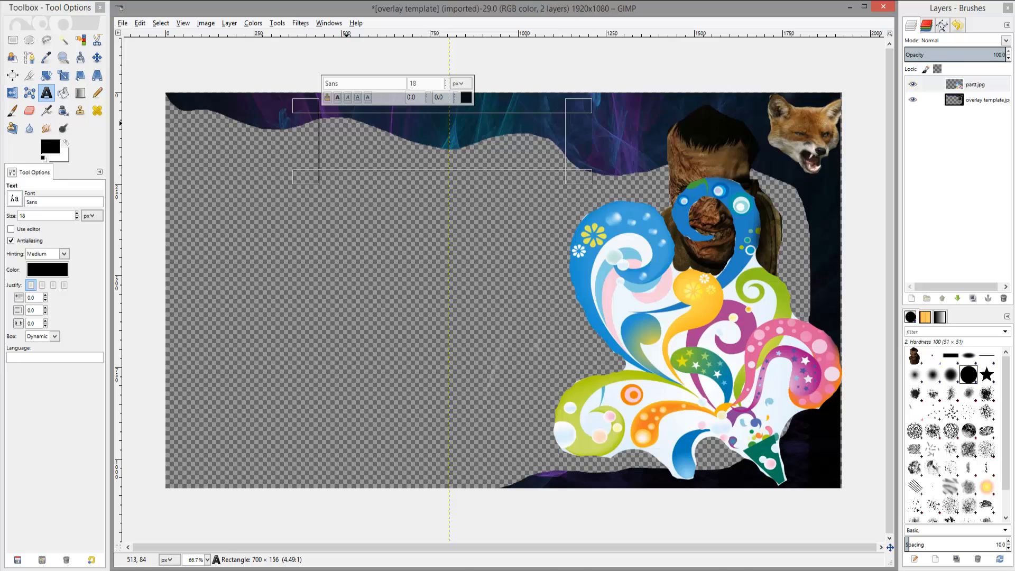
pyautogui.write('HEL')
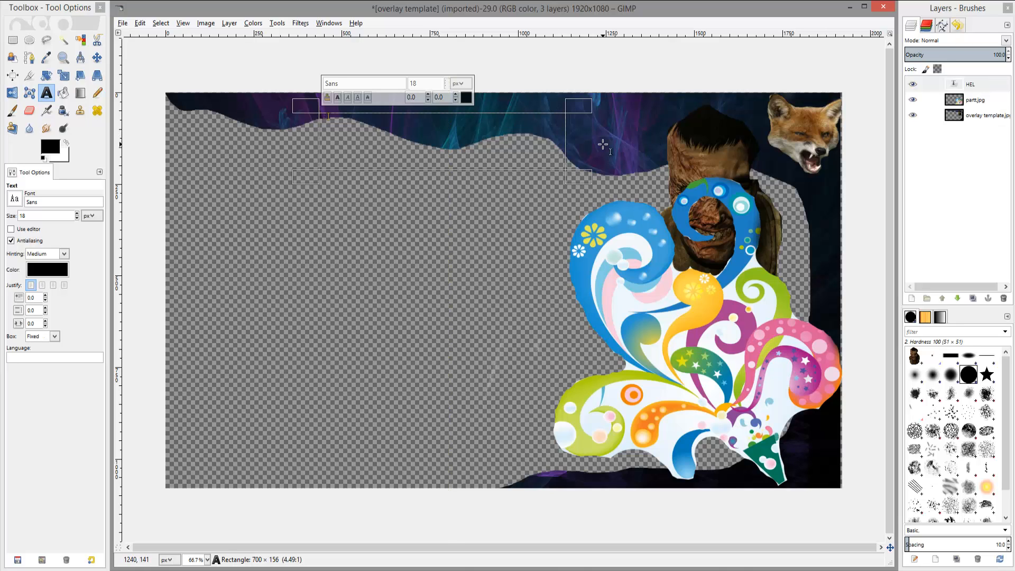
pyautogui.write('LO')
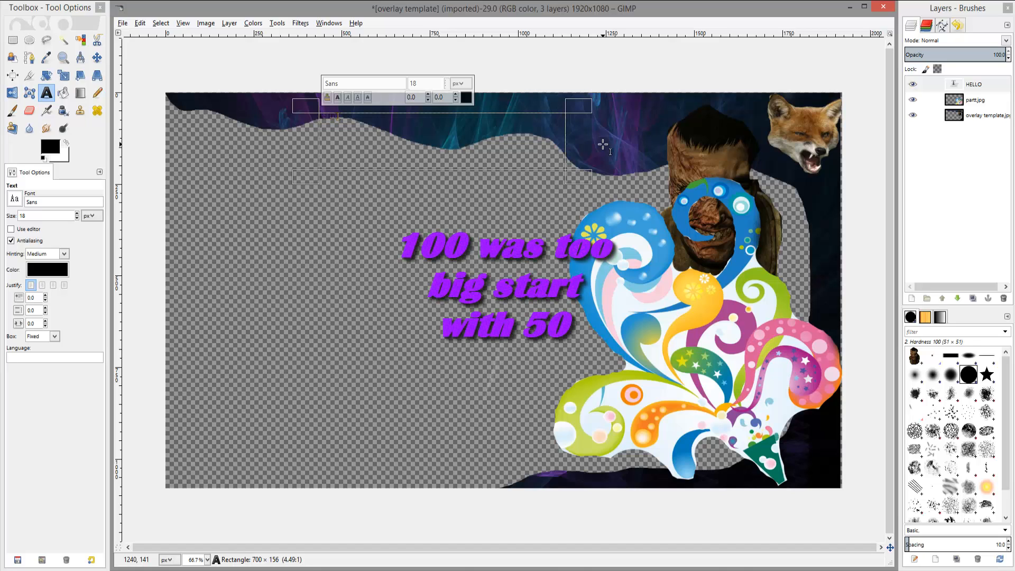
pyautogui.write(' AND WELCO')
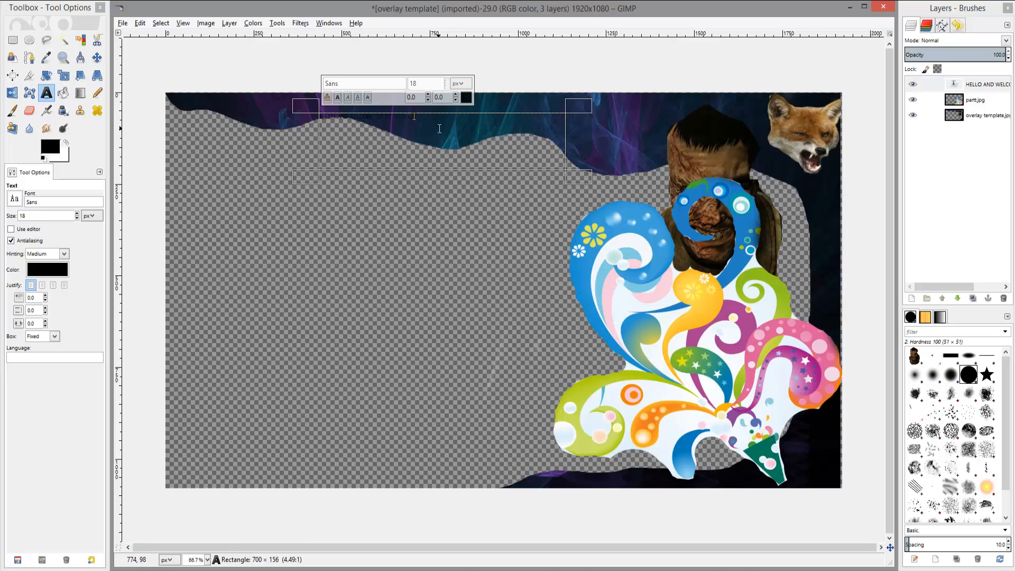
# Select the welcome text and set its size to 70 px.
pyautogui.moveTo(415, 117); pyautogui.dragTo(312, 138)
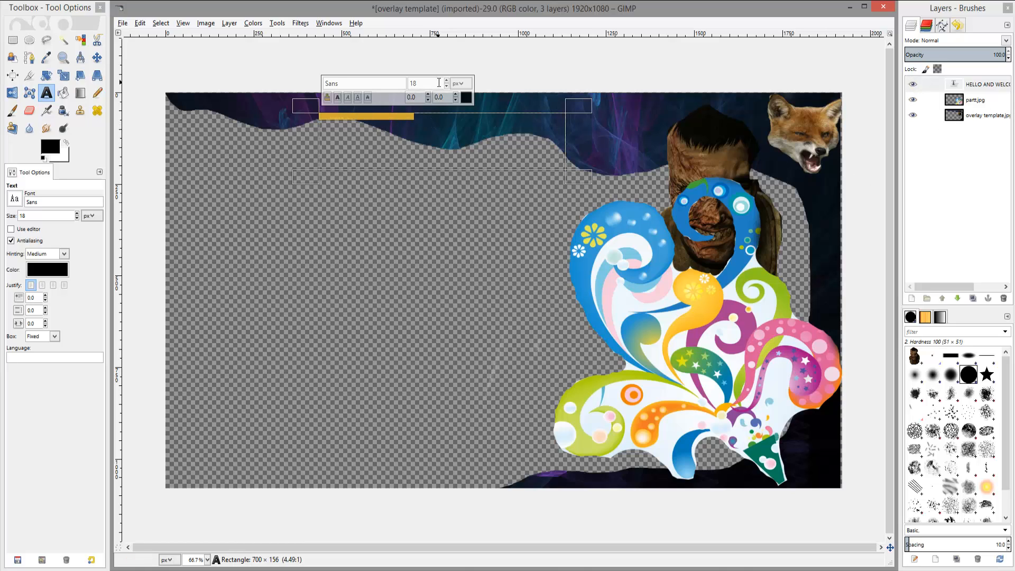
pyautogui.scroll(20, 447, 83)
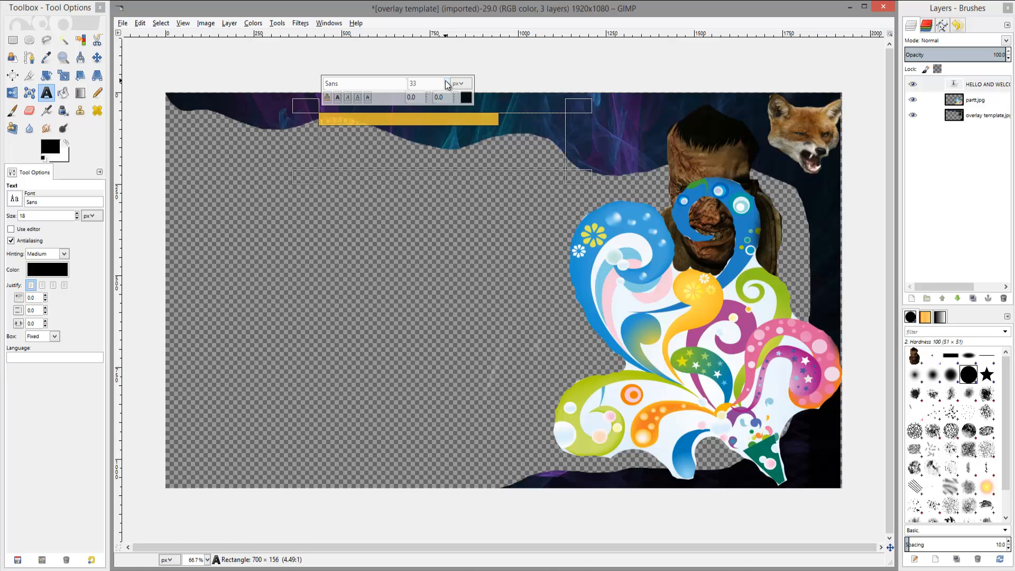
pyautogui.scroll(20, 447, 83)
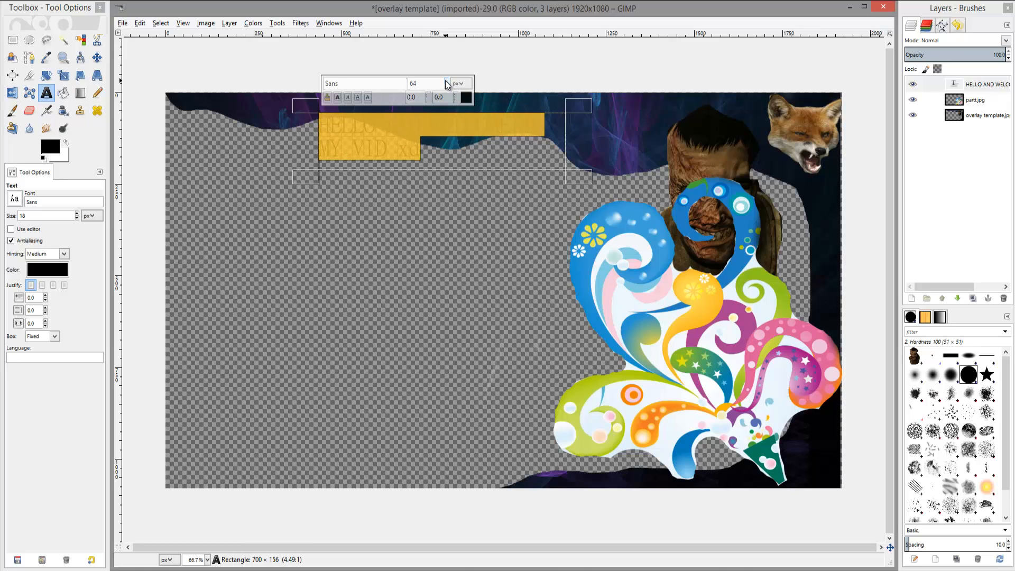
pyautogui.scroll(3, 447, 83)
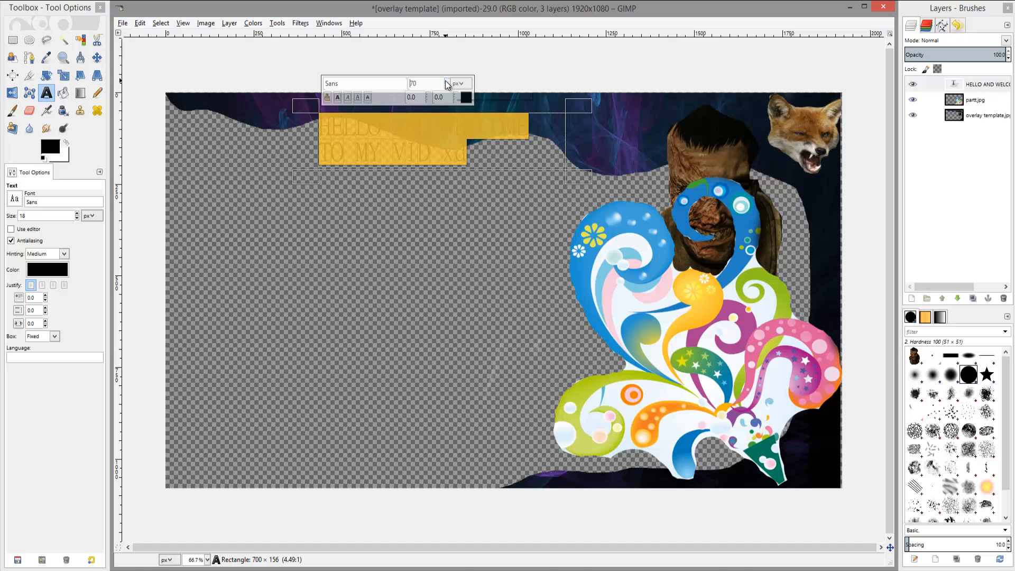
# Color the selected text yellow (fbf206) and make it bold and italic.
pyautogui.click(465, 98)
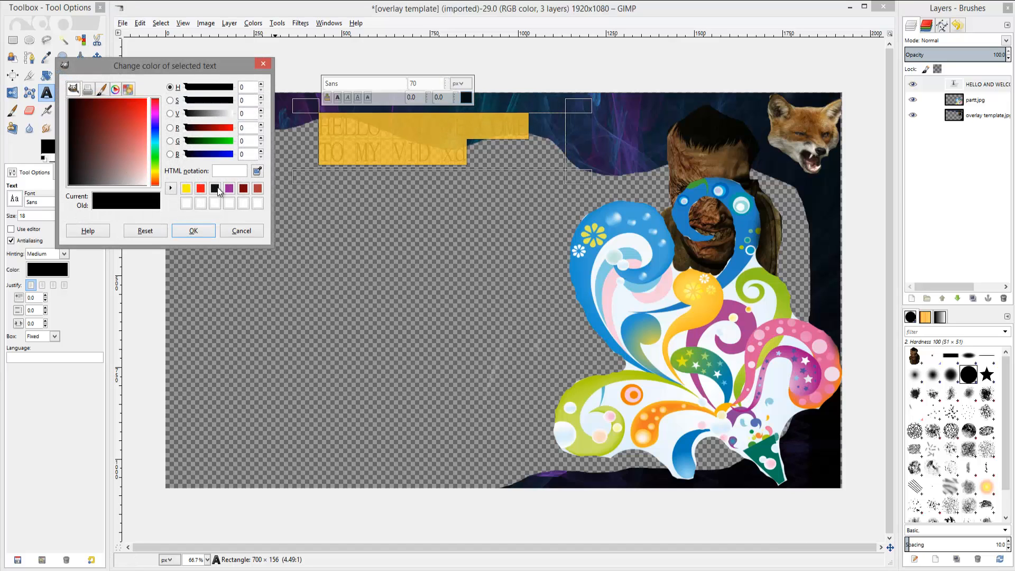
pyautogui.click(188, 188)
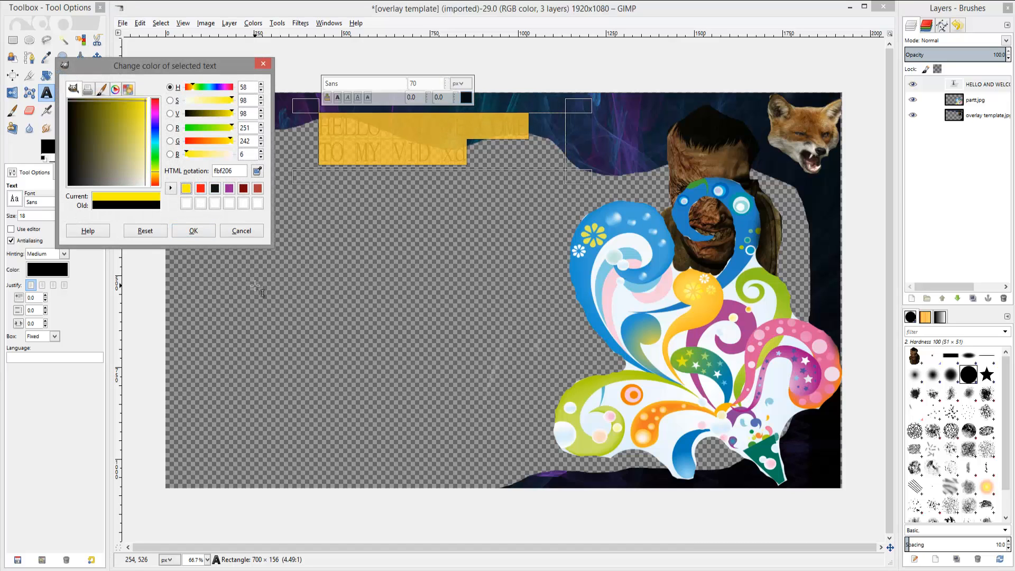
pyautogui.click(198, 232)
pyautogui.click(336, 97)
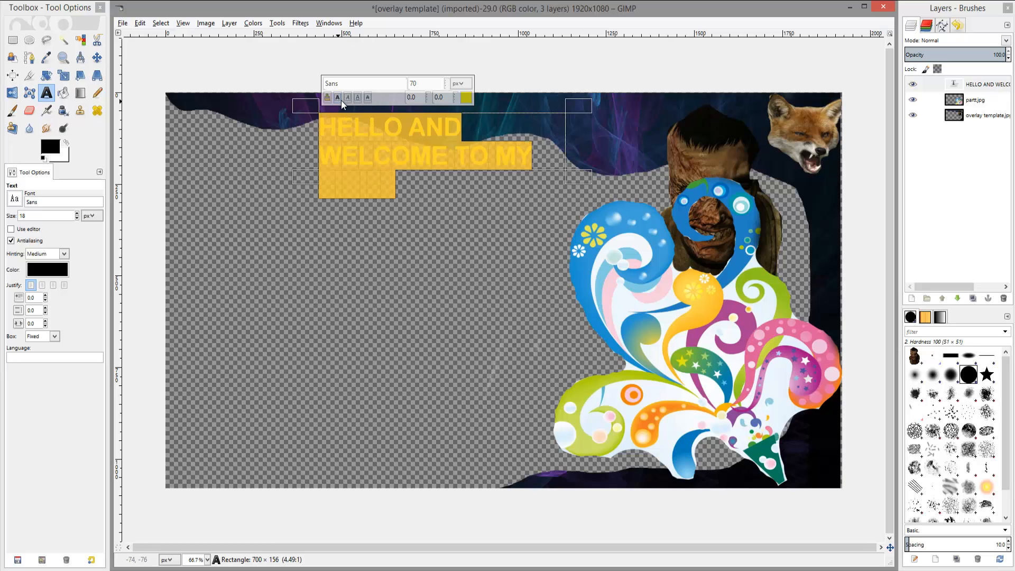
pyautogui.click(347, 97)
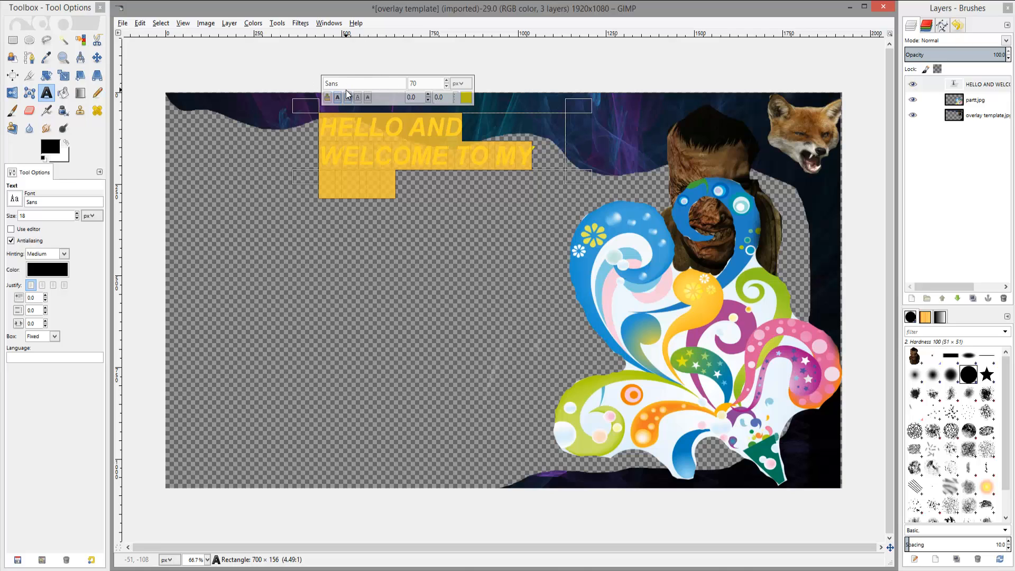
# Change the text's font to Whimsy TT and extend the text box downward so all lines fit.
pyautogui.click(331, 85)
pyautogui.click(15, 200)
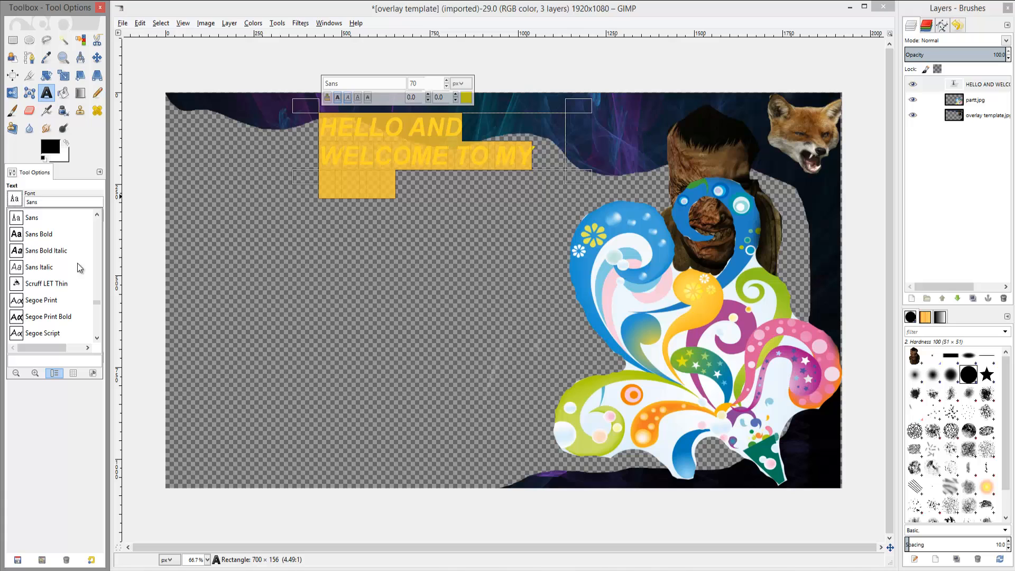
pyautogui.moveTo(97, 306); pyautogui.dragTo(92, 347)
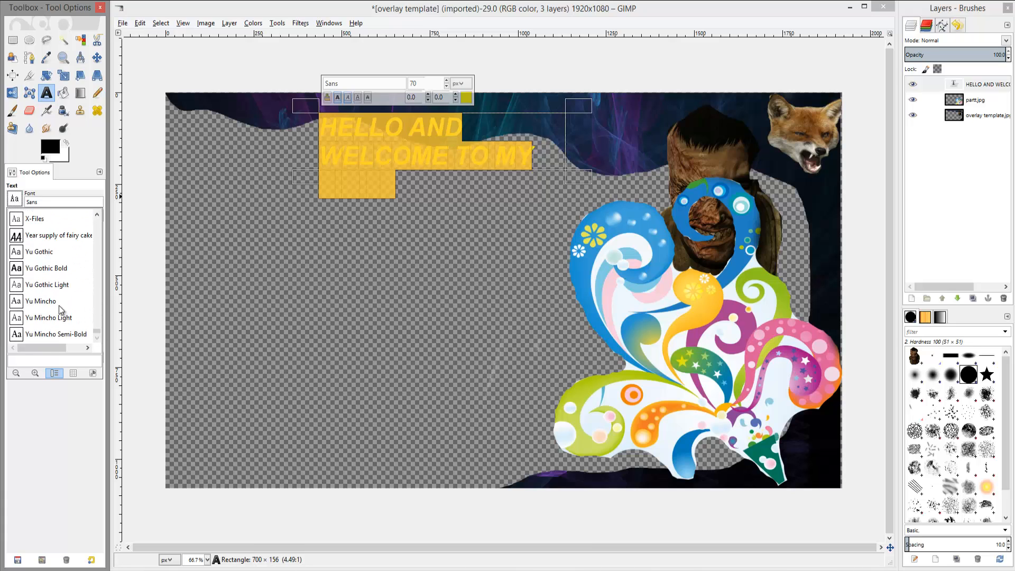
pyautogui.scroll(2, 32, 288)
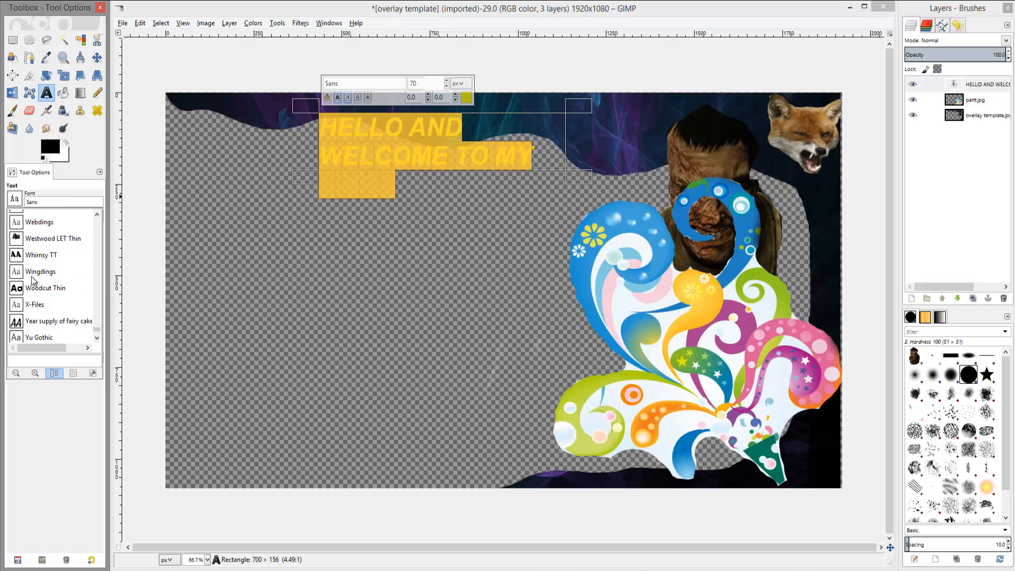
pyautogui.doubleClick(33, 233)
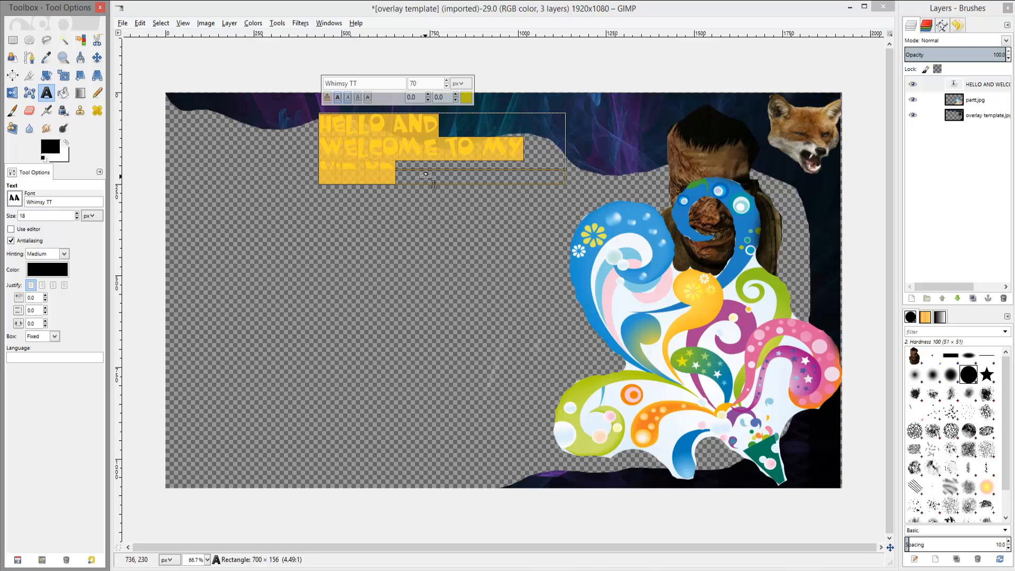
pyautogui.moveTo(442, 175); pyautogui.dragTo(442, 198)
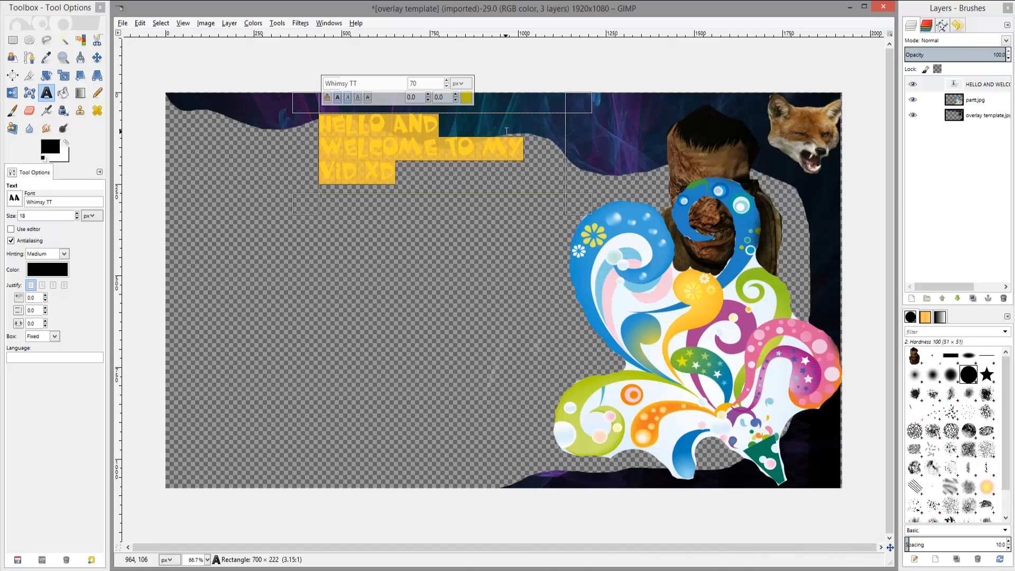
pyautogui.click(400, 272)
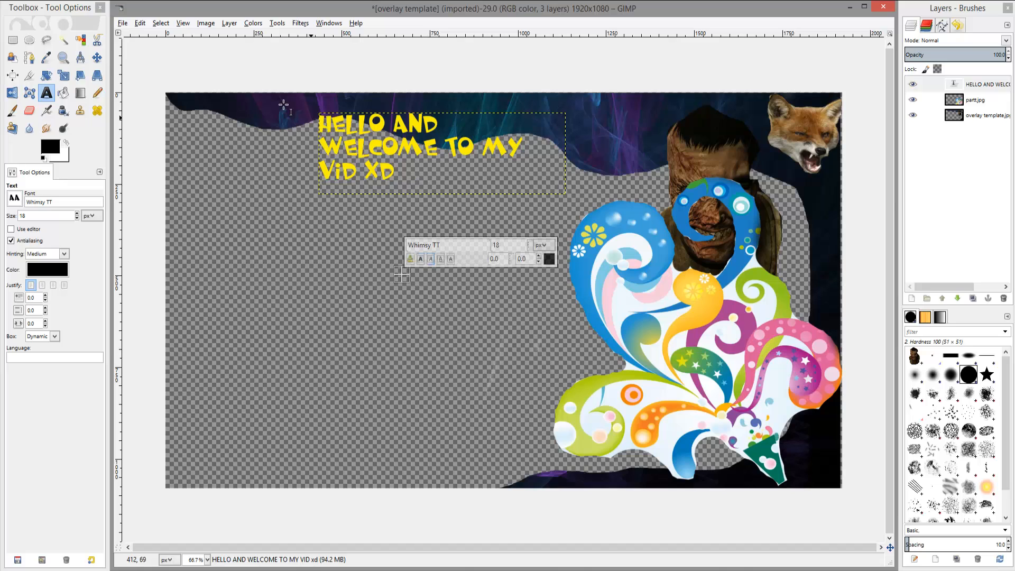
# Move the welcome text layer to the top left corner of the canvas.
pyautogui.click(97, 58)
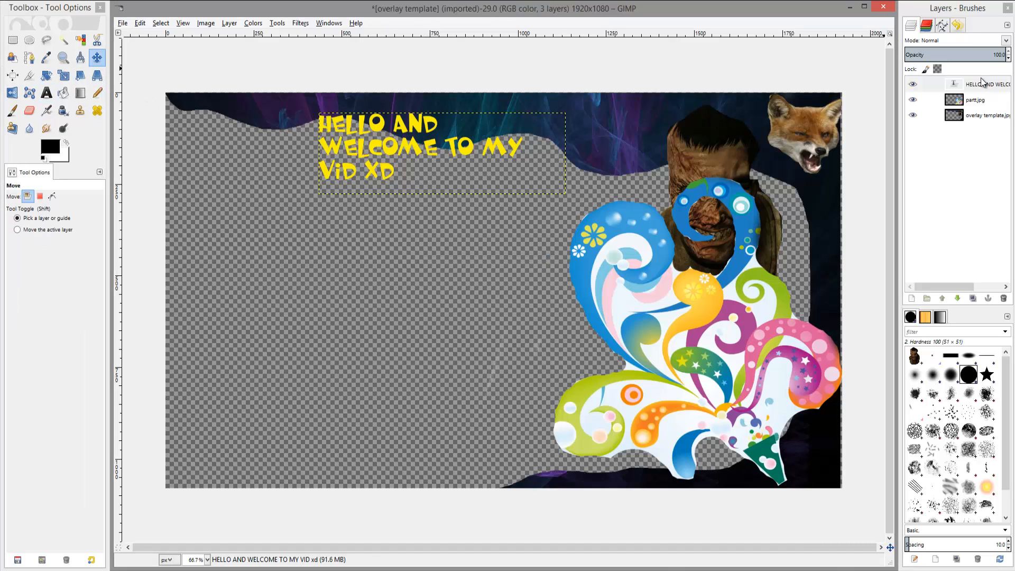
pyautogui.click(427, 148)
pyautogui.moveTo(427, 148); pyautogui.dragTo(248, 132)
pyautogui.moveTo(247, 130); pyautogui.dragTo(247, 130)
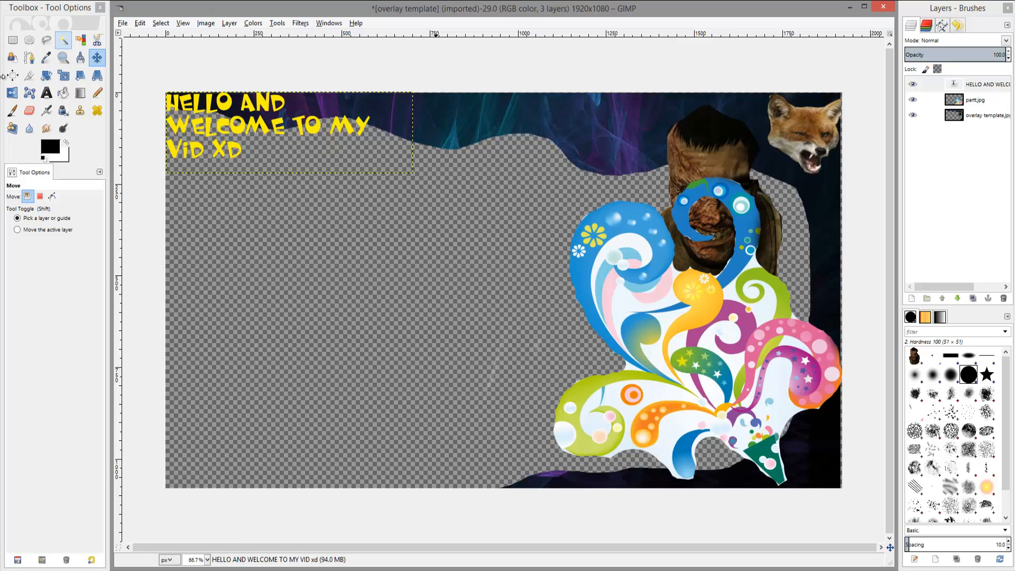
# Widen the text box so the welcome text runs on a single line across the top.
pyautogui.click(46, 93)
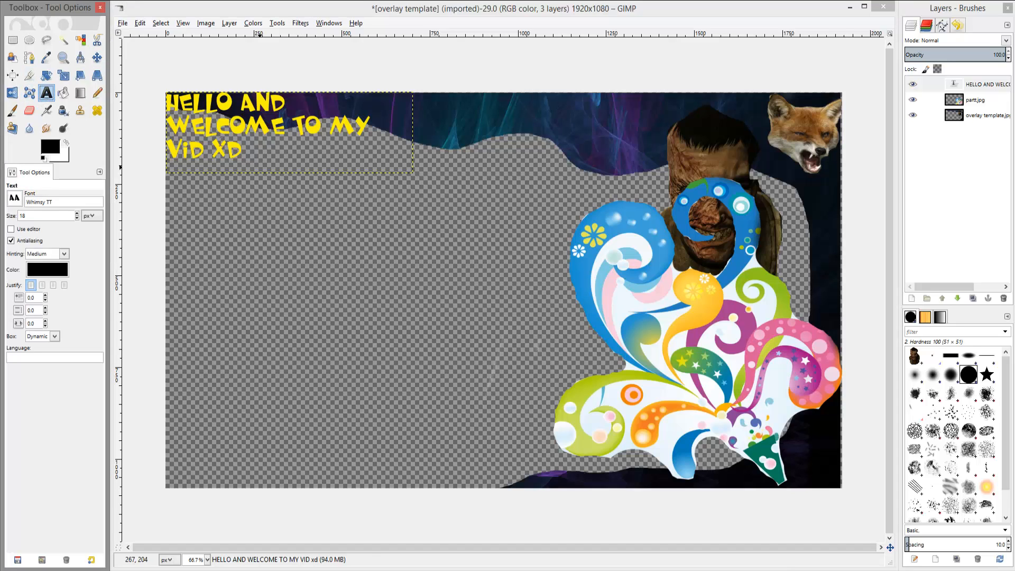
pyautogui.click(247, 130)
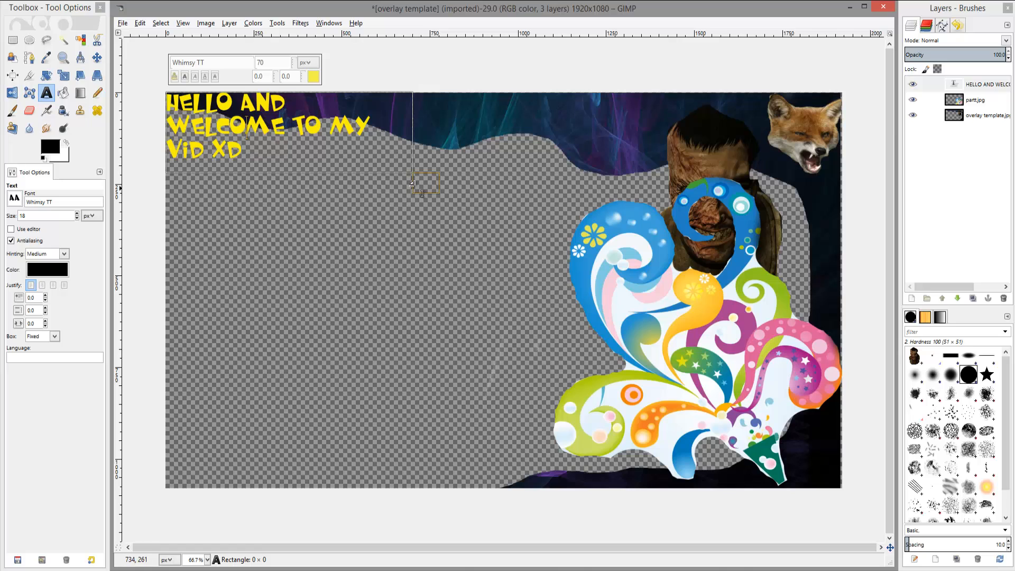
pyautogui.moveTo(423, 182); pyautogui.dragTo(686, 152)
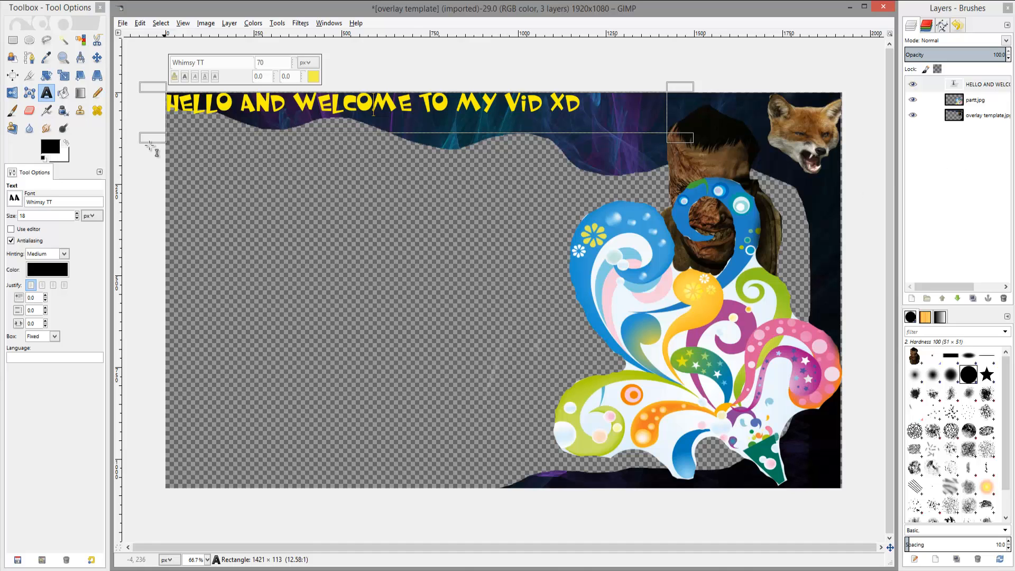
# Nudge the welcome text layer slightly upward.
pyautogui.click(98, 58)
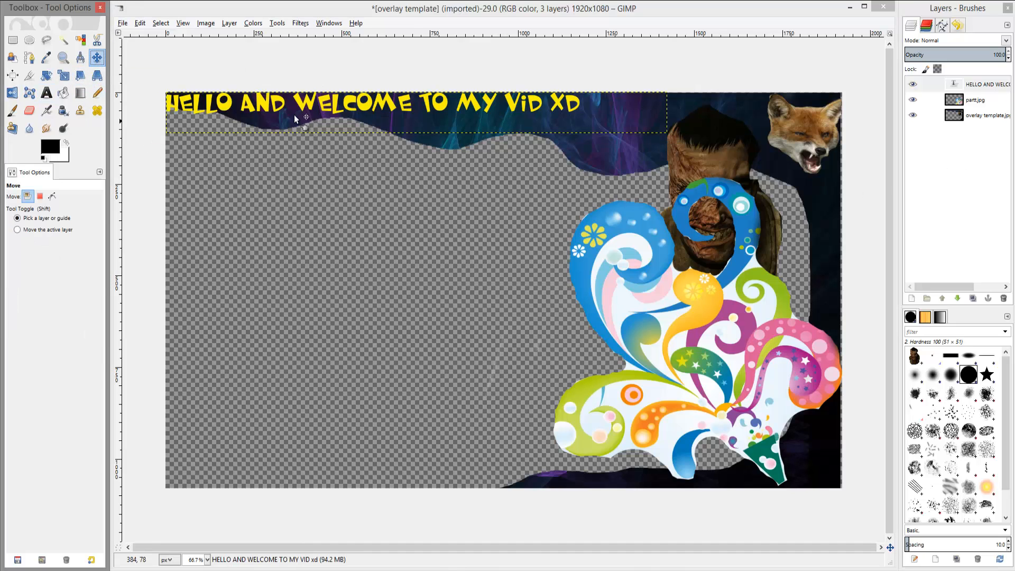
pyautogui.moveTo(294, 115)
pyautogui.mouseDown()
pyautogui.moveTo(319, 113)
pyautogui.moveTo(294, 110)
pyautogui.mouseUp()
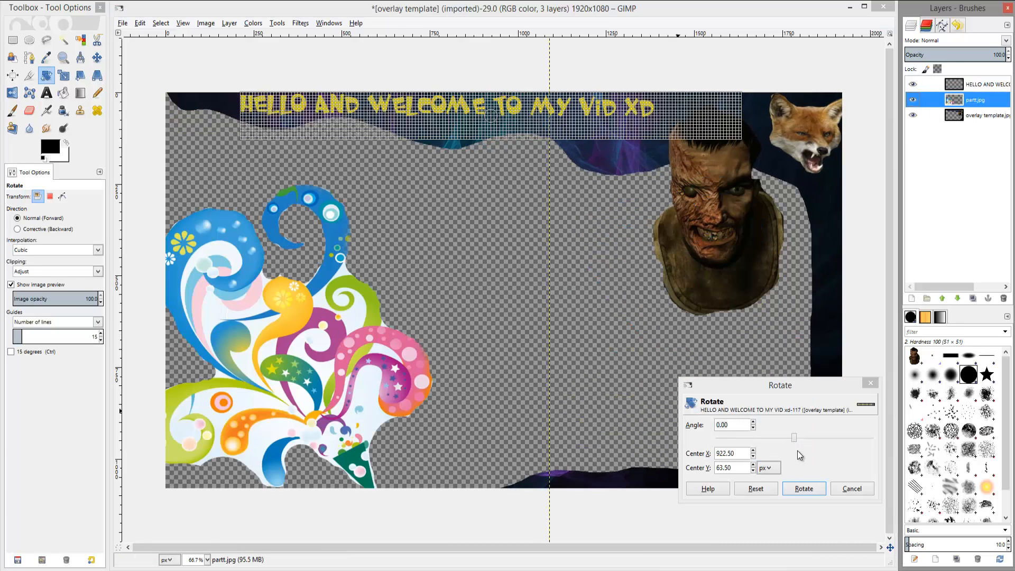
pyautogui.click(871, 382)
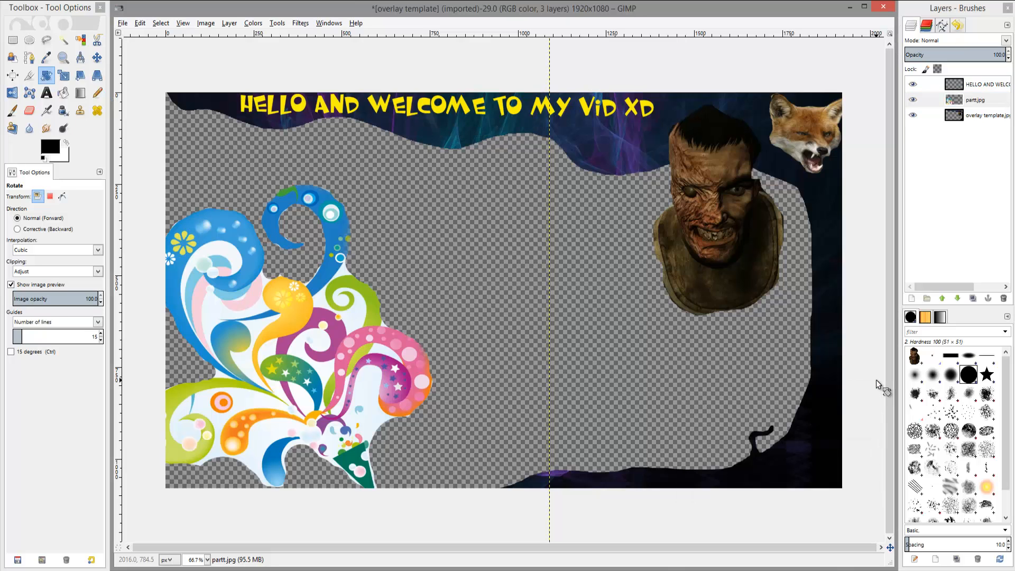
# Rotate the swirl layer by 79.10 degrees and reposition it in the lower left corner.
pyautogui.click(984, 100)
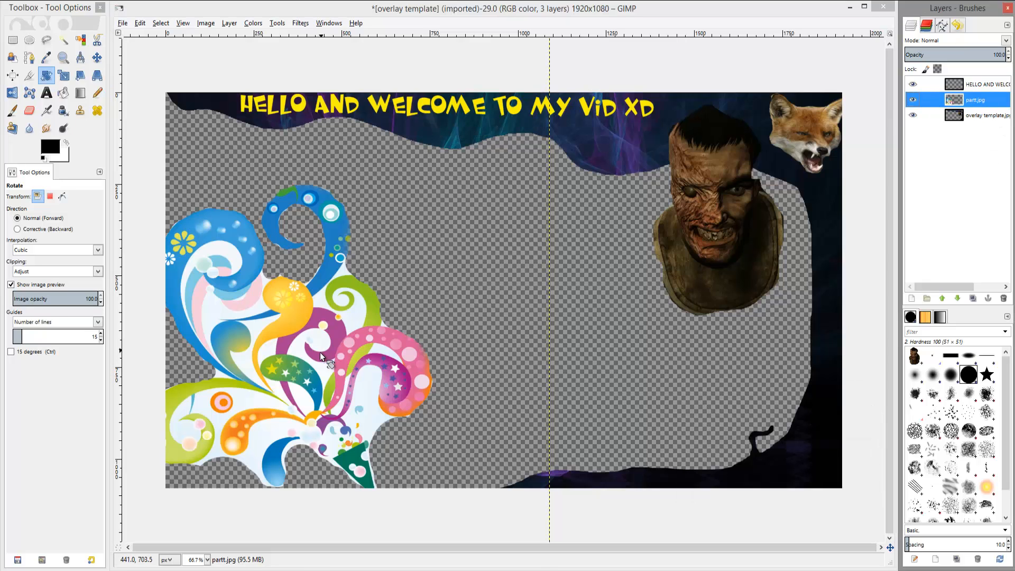
pyautogui.click(275, 419)
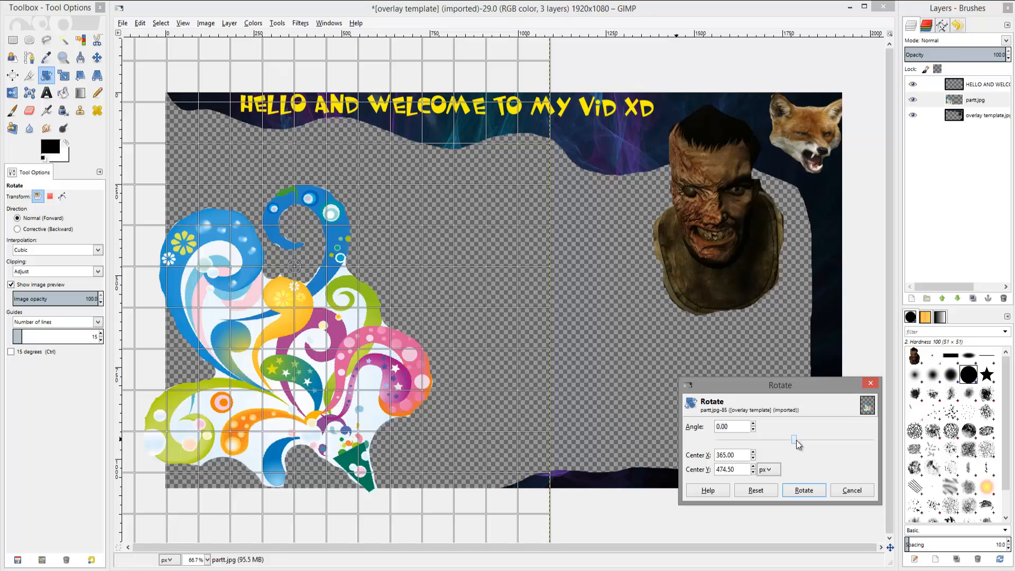
pyautogui.moveTo(794, 440); pyautogui.dragTo(829, 440)
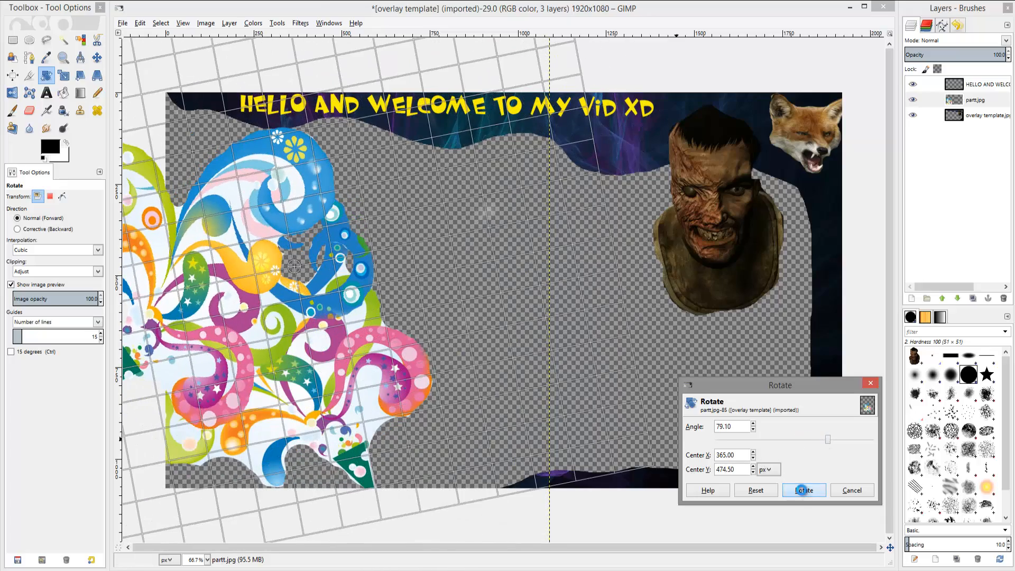
pyautogui.click(802, 491)
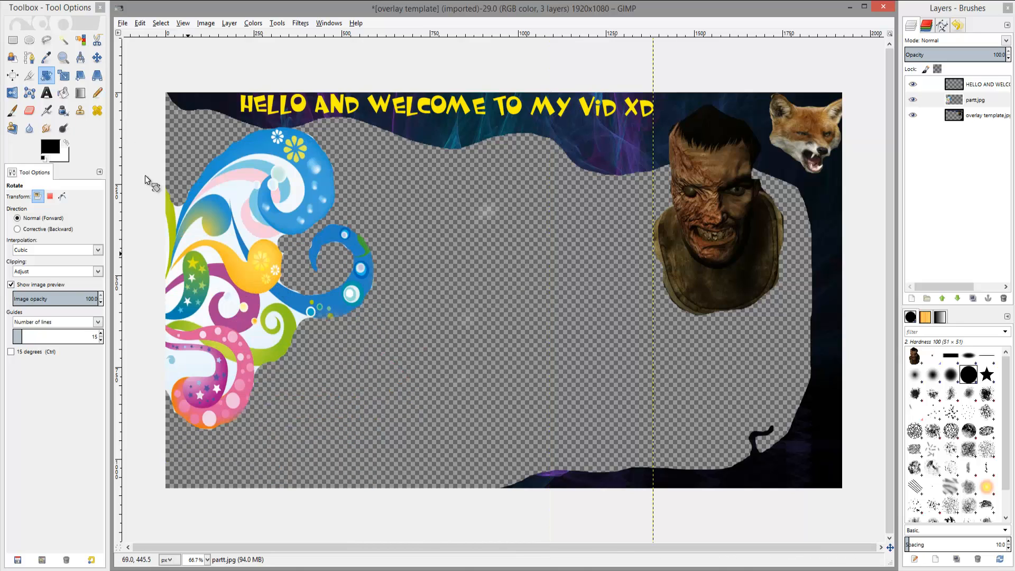
pyautogui.click(96, 57)
pyautogui.moveTo(216, 297); pyautogui.dragTo(296, 357)
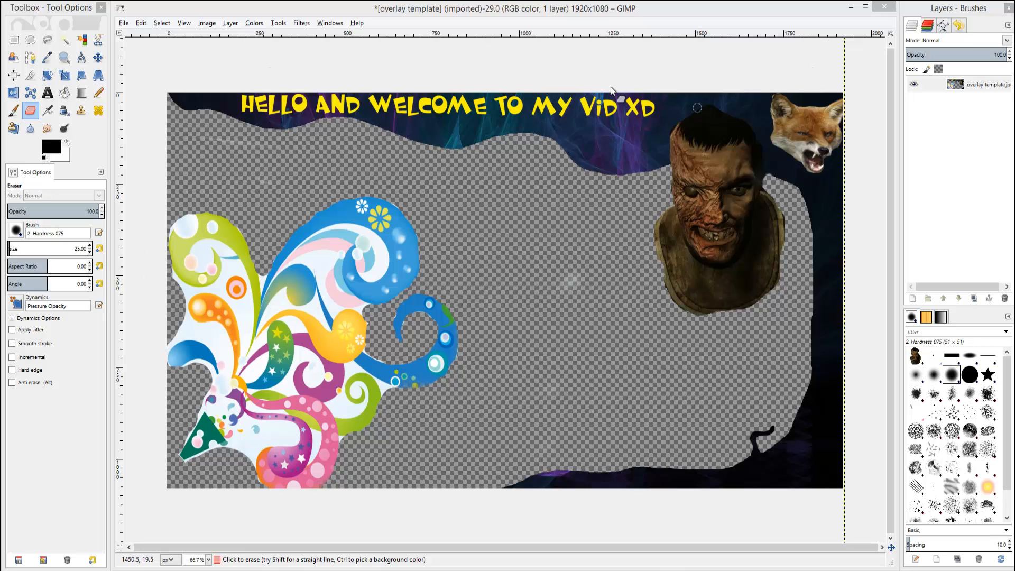
# Save the image as mash.xcf in the Pictures folder.
pyautogui.click(124, 22)
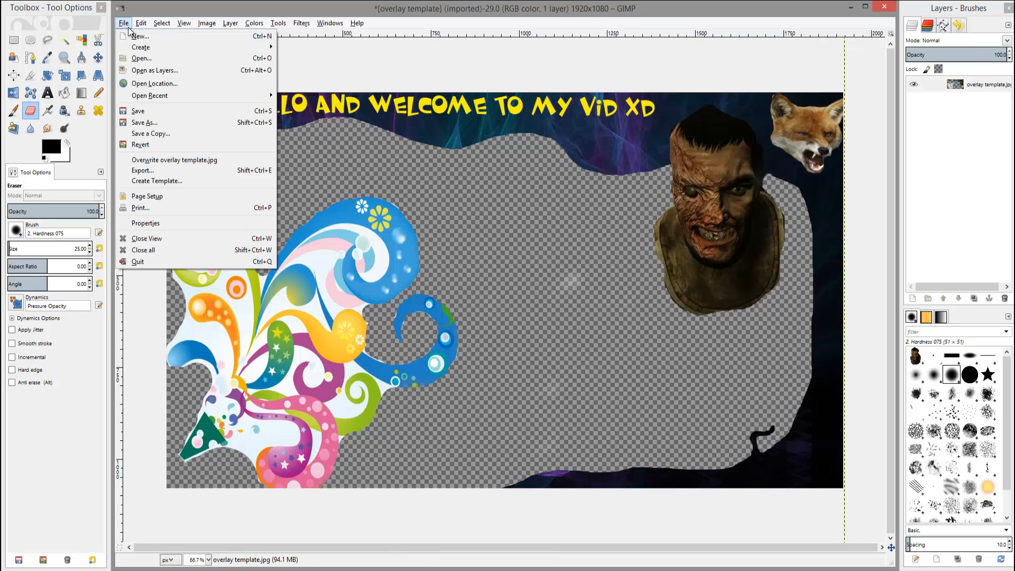
pyautogui.click(185, 124)
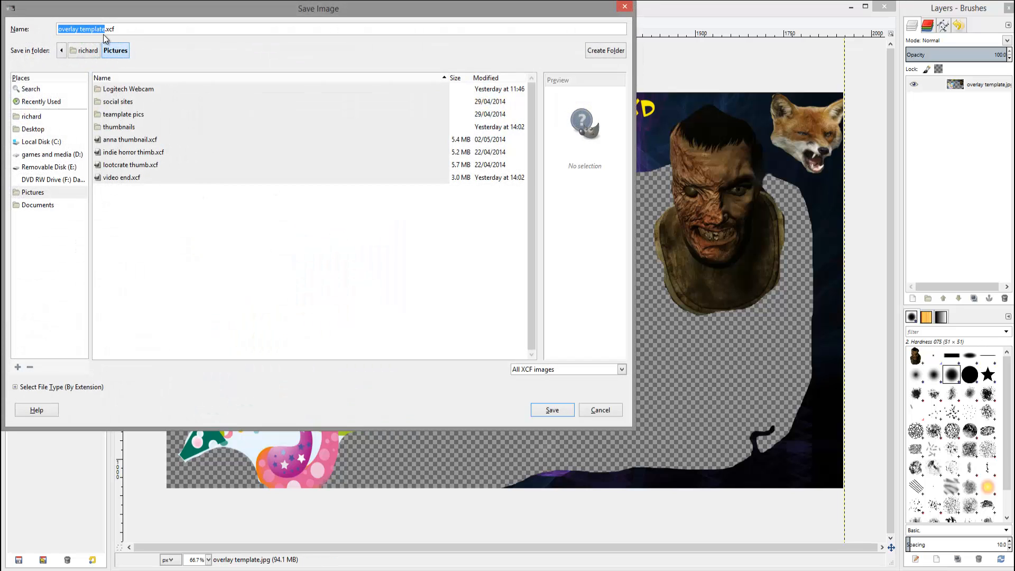
pyautogui.write('mash')
pyautogui.click(552, 411)
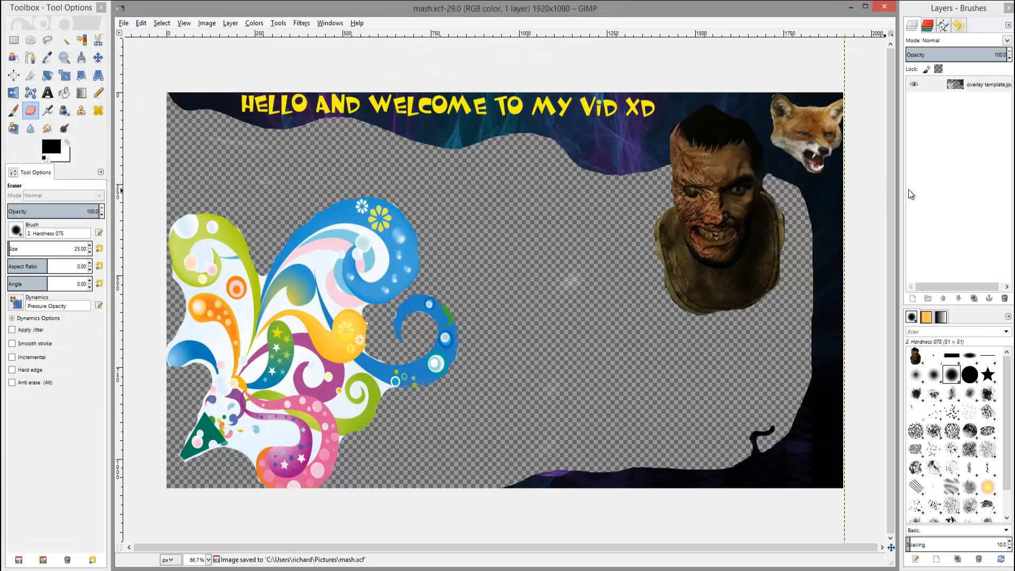
# Start exporting the image and choose the Pictures folder as the destination.
pyautogui.click(125, 23)
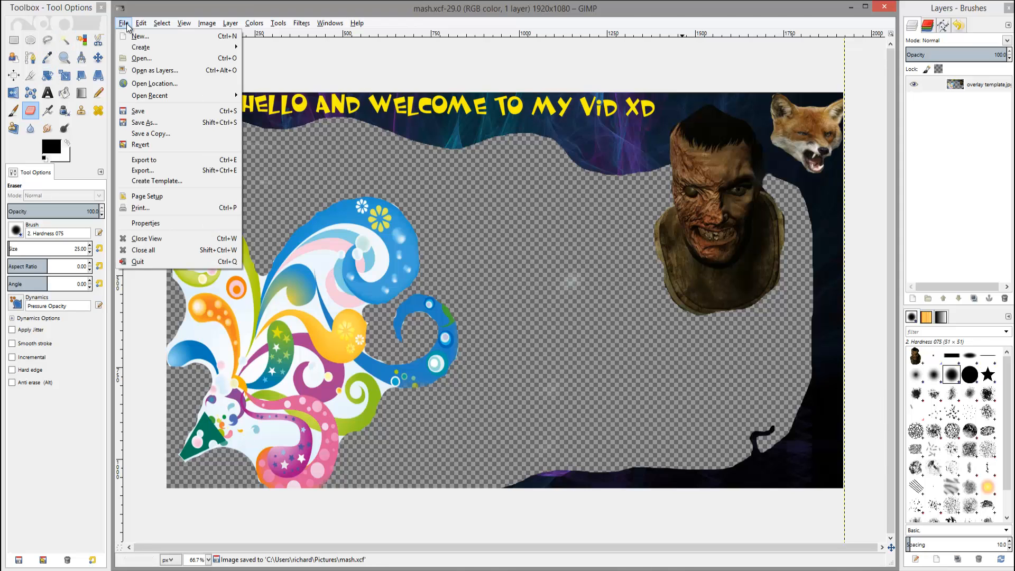
pyautogui.click(154, 161)
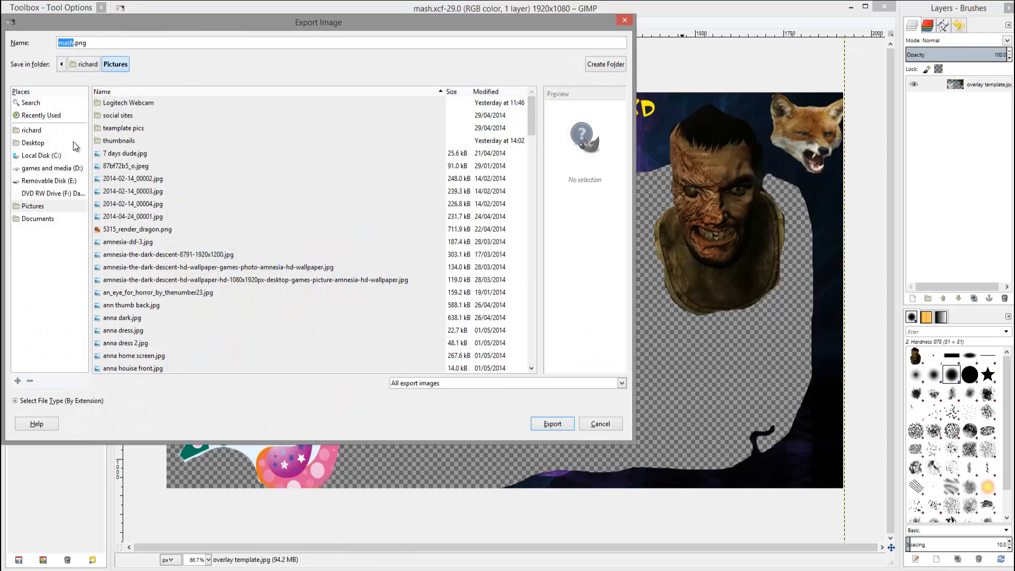
pyautogui.click(46, 207)
pyautogui.click(131, 141)
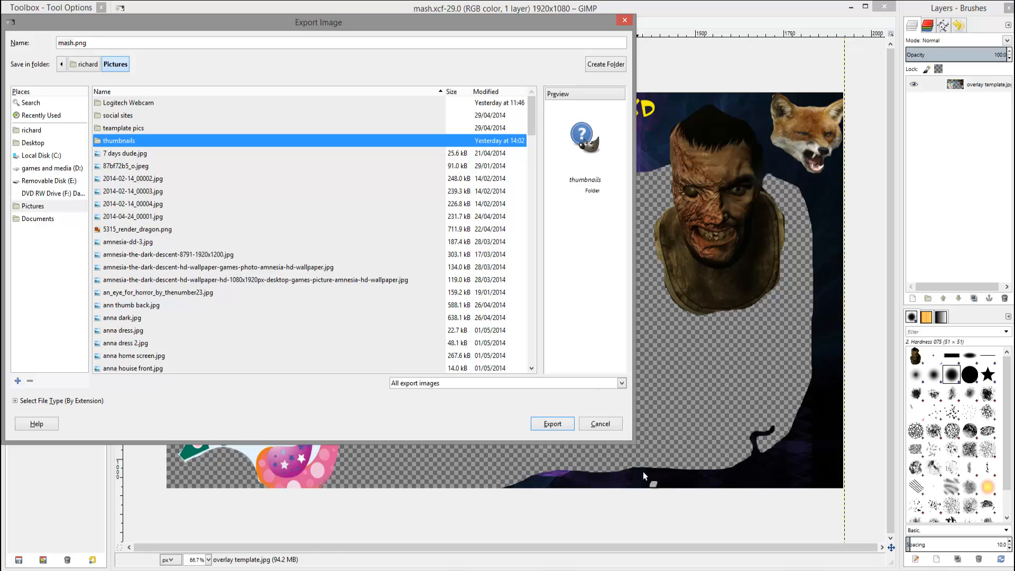
pyautogui.click(623, 382)
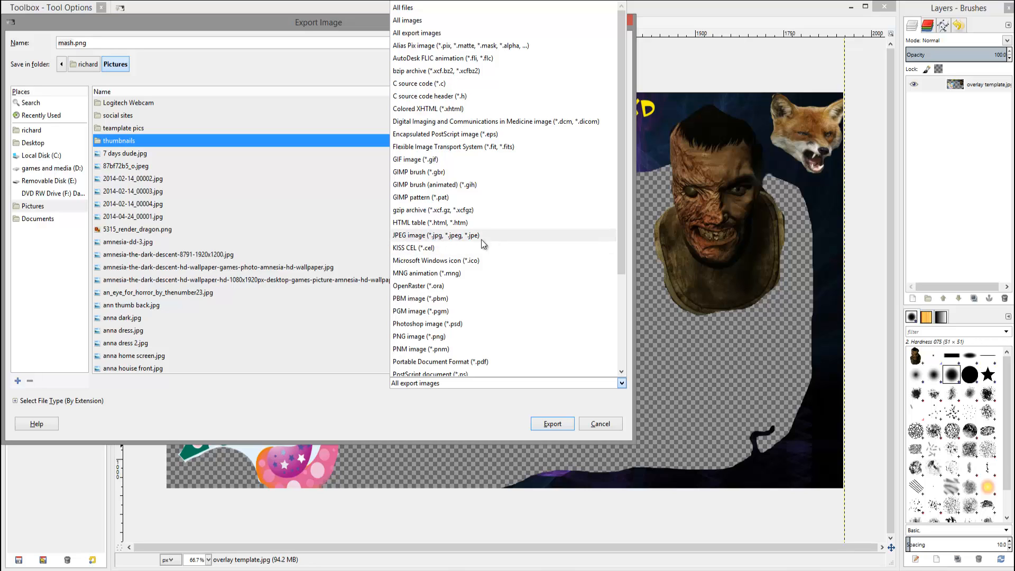
pyautogui.click(403, 239)
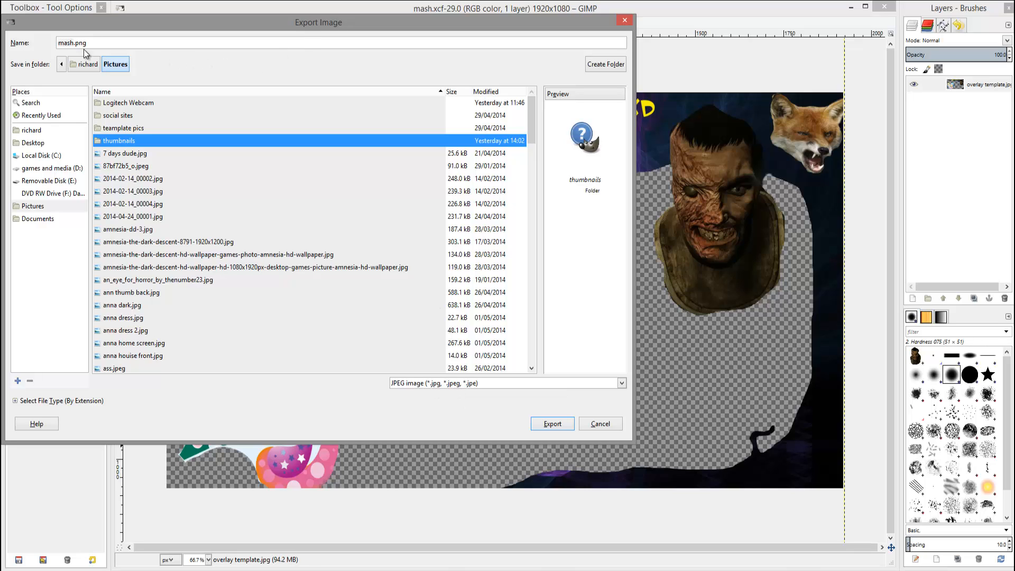
pyautogui.moveTo(75, 42); pyautogui.dragTo(96, 53)
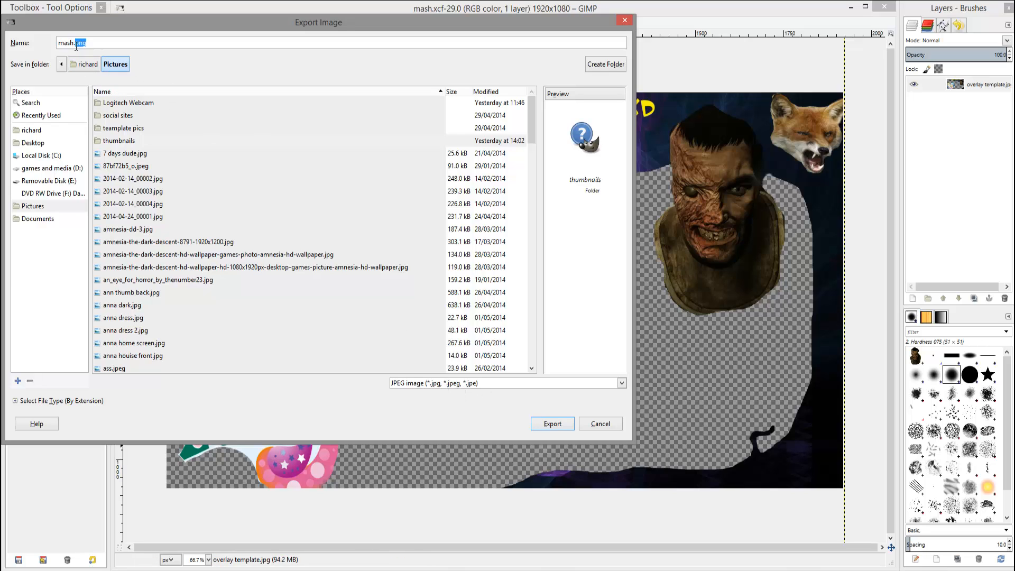
pyautogui.click(622, 383)
pyautogui.scroll(-2, 563, 324)
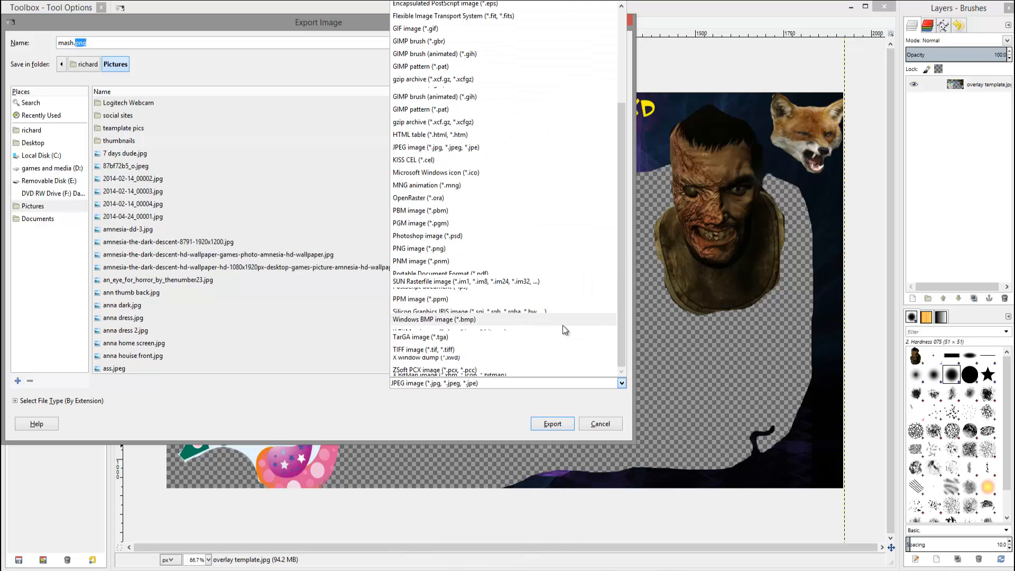
pyautogui.scroll(3, 564, 318)
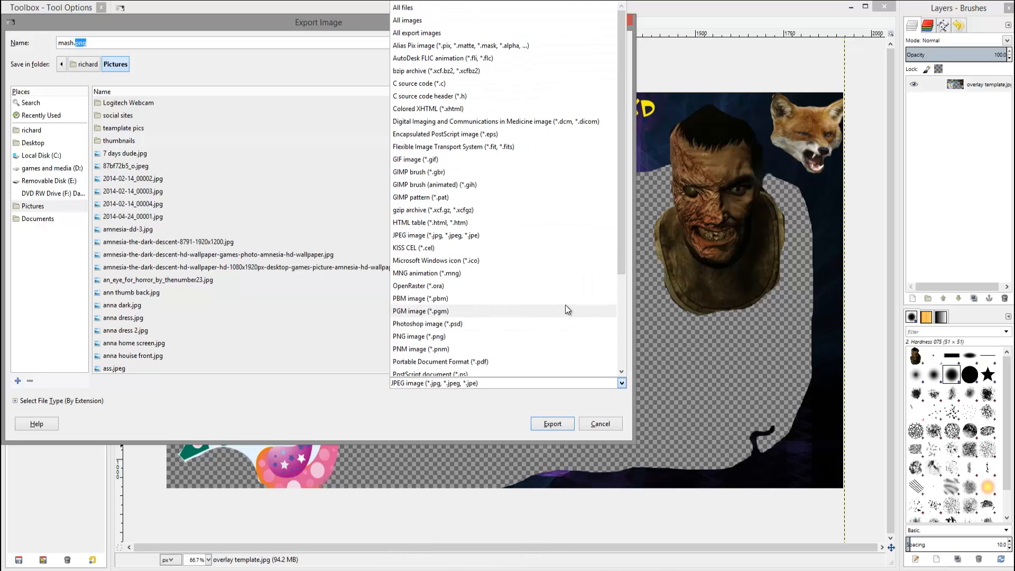
pyautogui.click(437, 36)
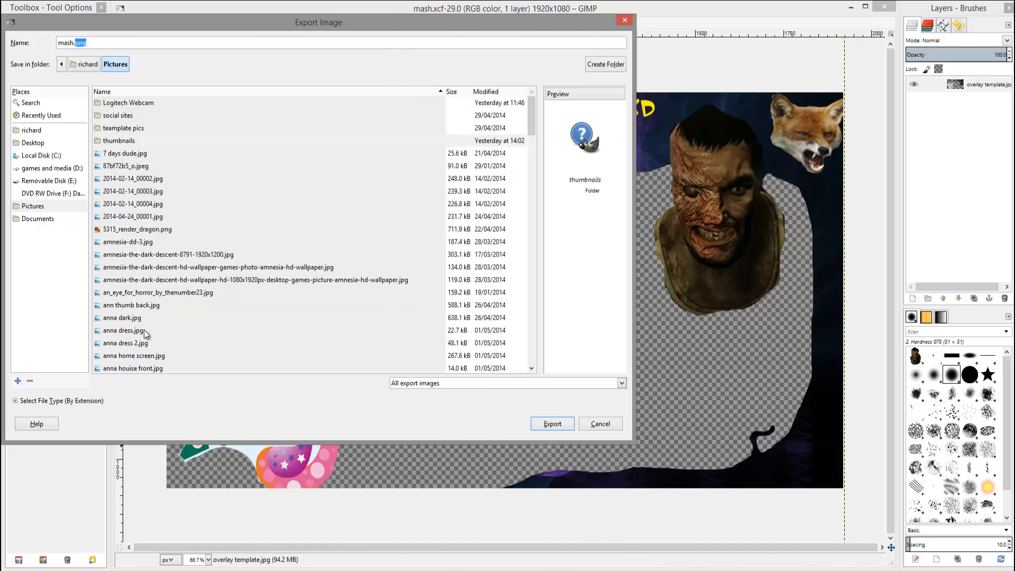
# Export the image as mash.png into the Pictures folder, adjusting the PNG compression level.
pyautogui.click(39, 209)
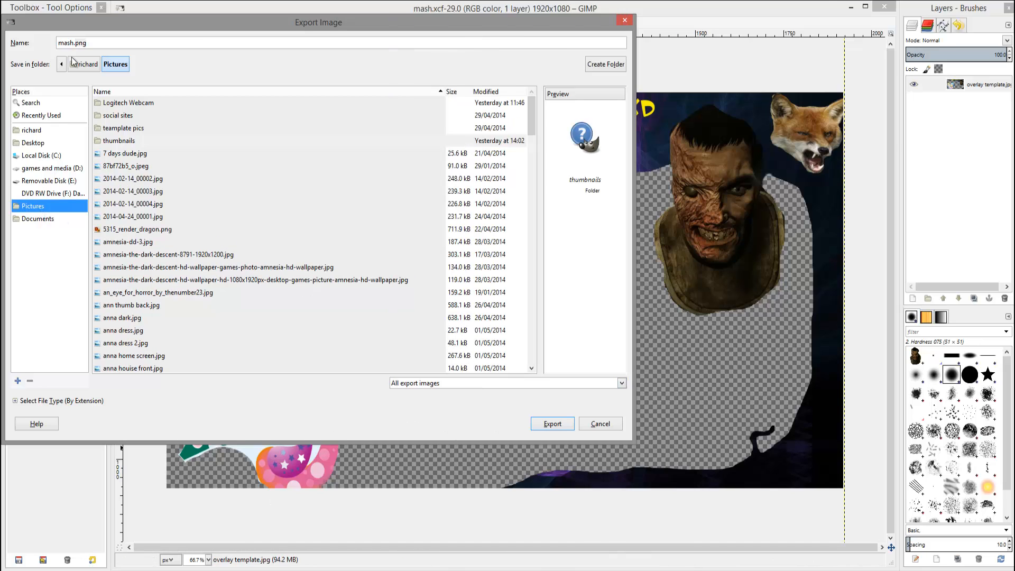
pyautogui.click(560, 424)
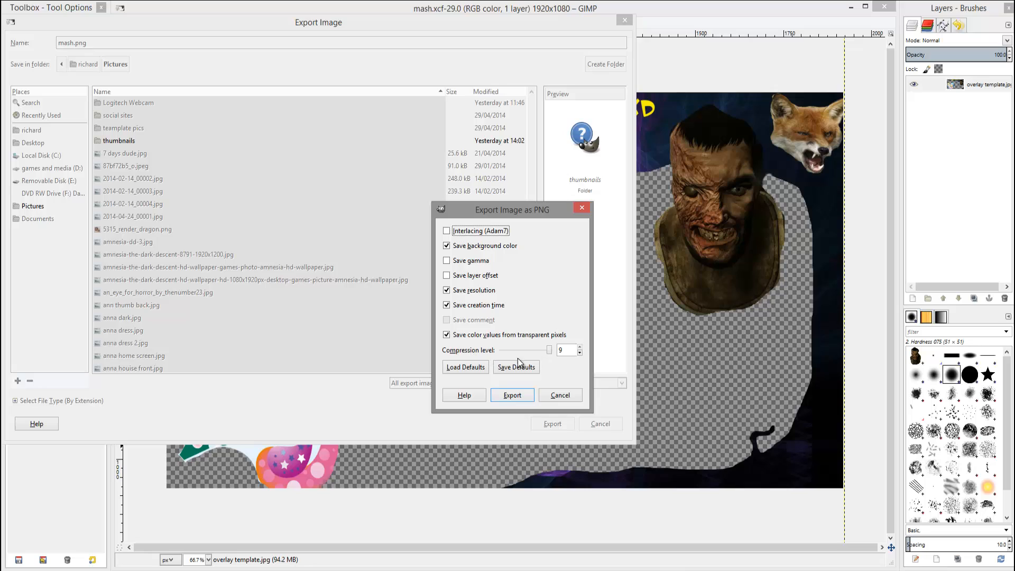
pyautogui.moveTo(550, 352); pyautogui.dragTo(497, 349)
pyautogui.moveTo(506, 349); pyautogui.dragTo(535, 351)
pyautogui.moveTo(550, 351); pyautogui.dragTo(402, 356)
pyautogui.click(511, 395)
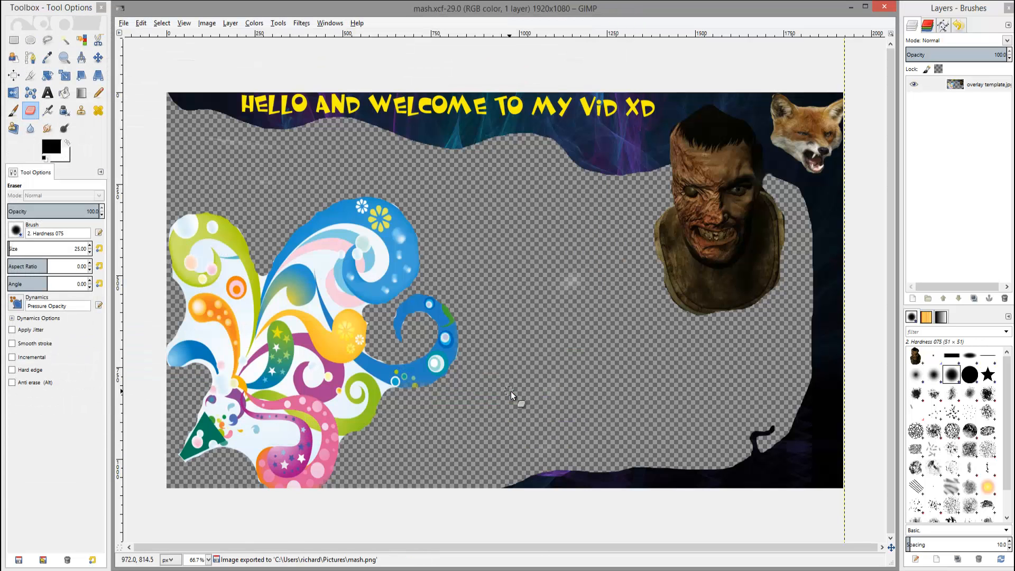
# Switch to File Explorer and open the exported mash.png from the Pictures folder in Windows Photo Viewer.
pyautogui.press('super+e')
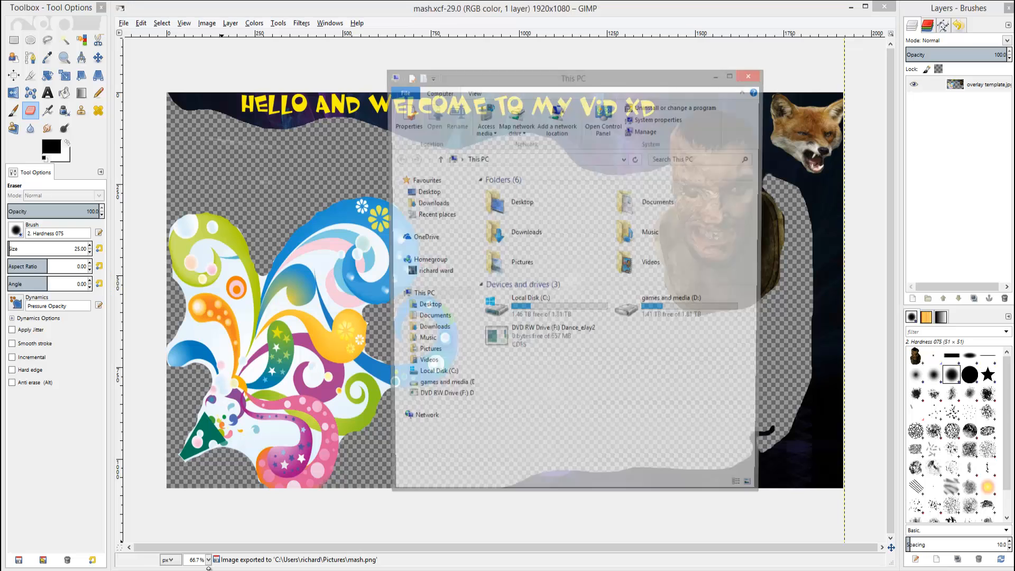
pyautogui.click(438, 353)
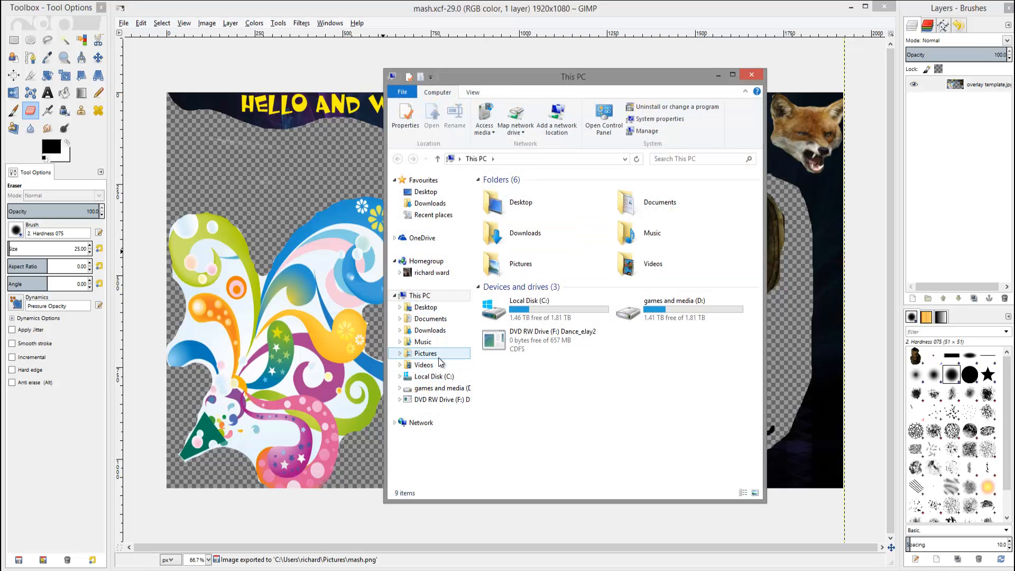
pyautogui.doubleClick(691, 226)
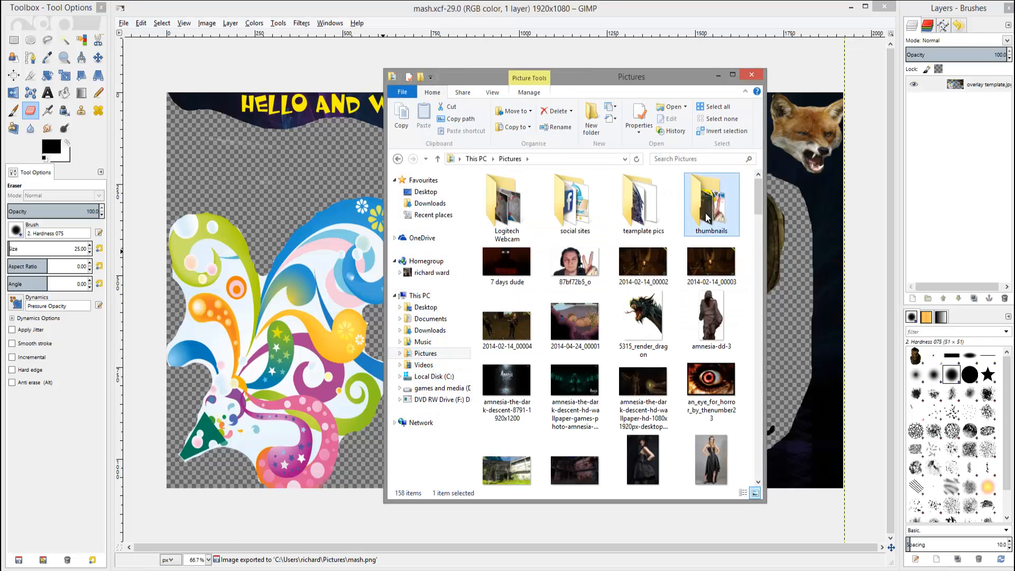
pyautogui.click(397, 158)
pyautogui.scroll(-5, 656, 421)
pyautogui.scroll(-15, 656, 421)
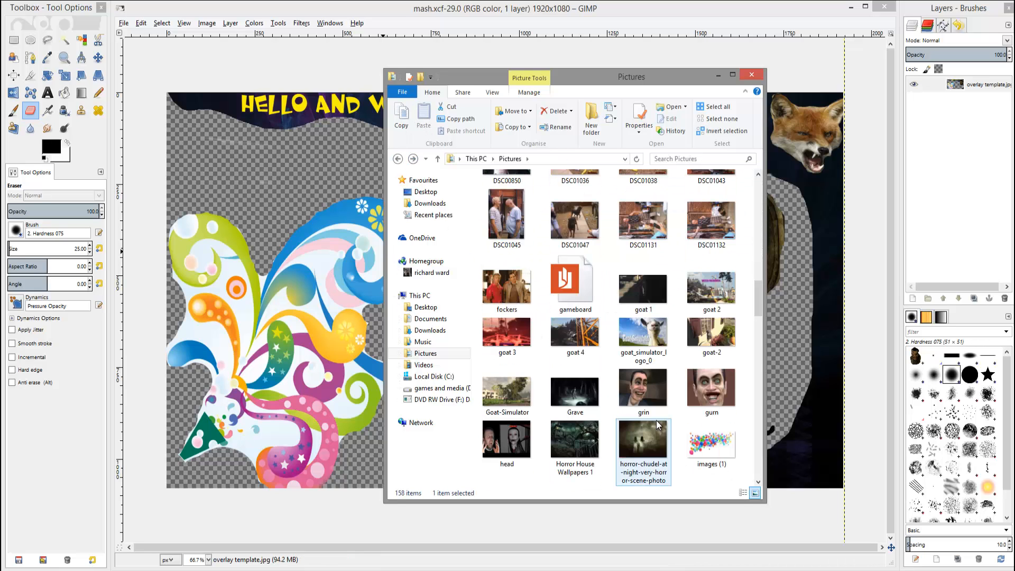
pyautogui.scroll(10, 665, 372)
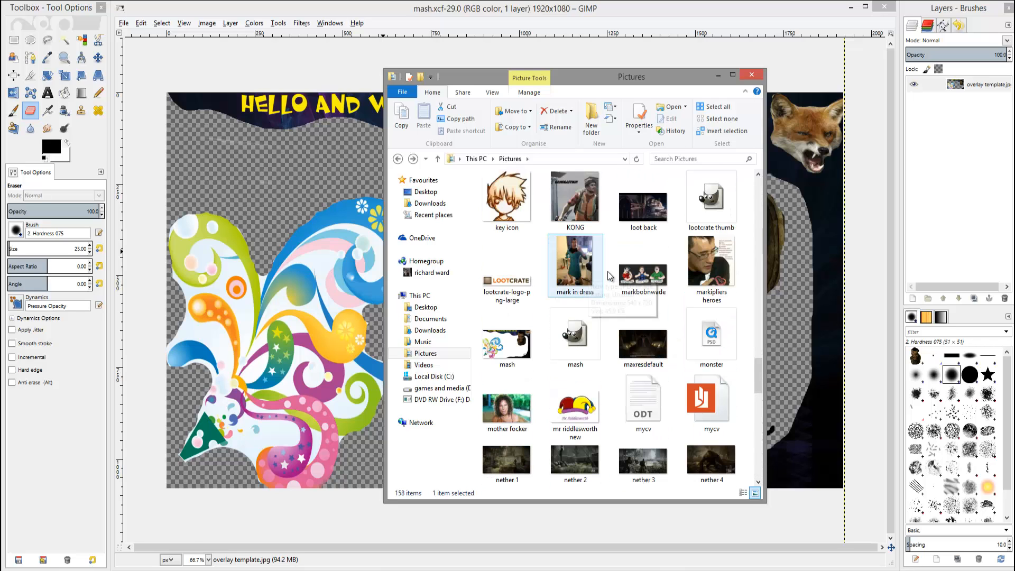
pyautogui.click(498, 346)
pyautogui.doubleClick(498, 347)
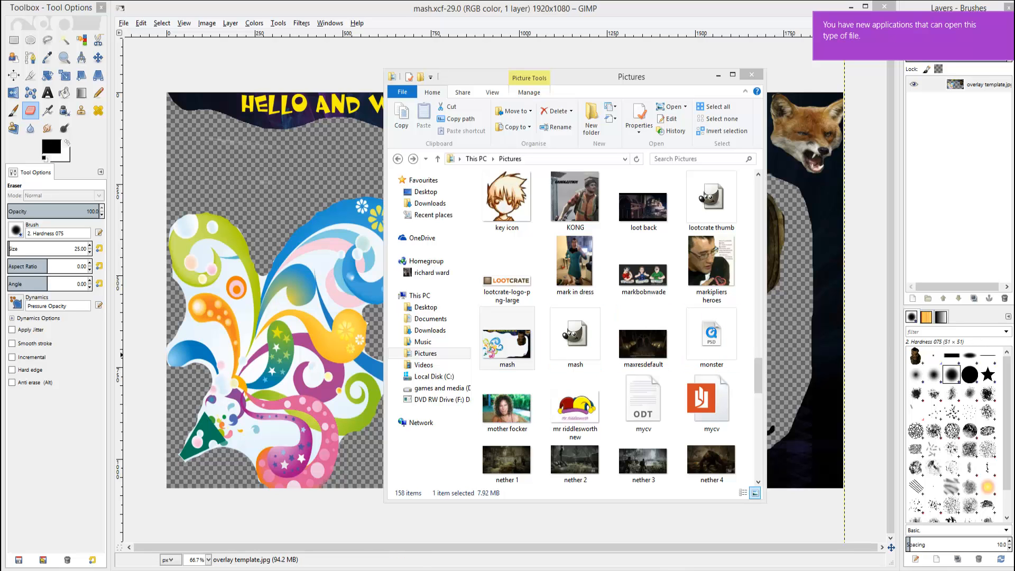
pyautogui.moveTo(907, 64); pyautogui.dragTo(404, 69)
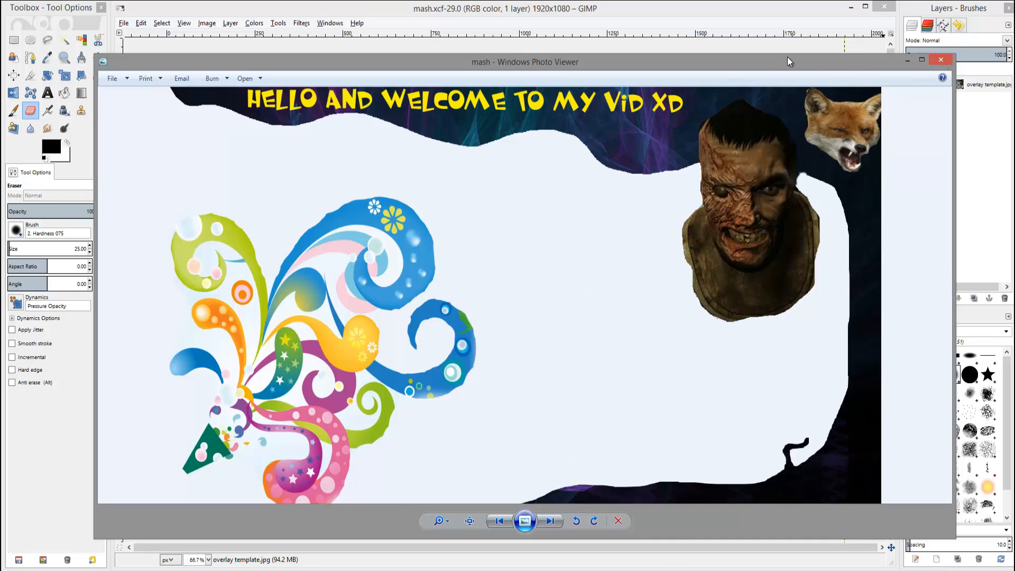
# Switch to Open Broadcaster Software and set the overlay image source's file to mash.png from Pictures.
pyautogui.hotkey('alt', 'Tab')
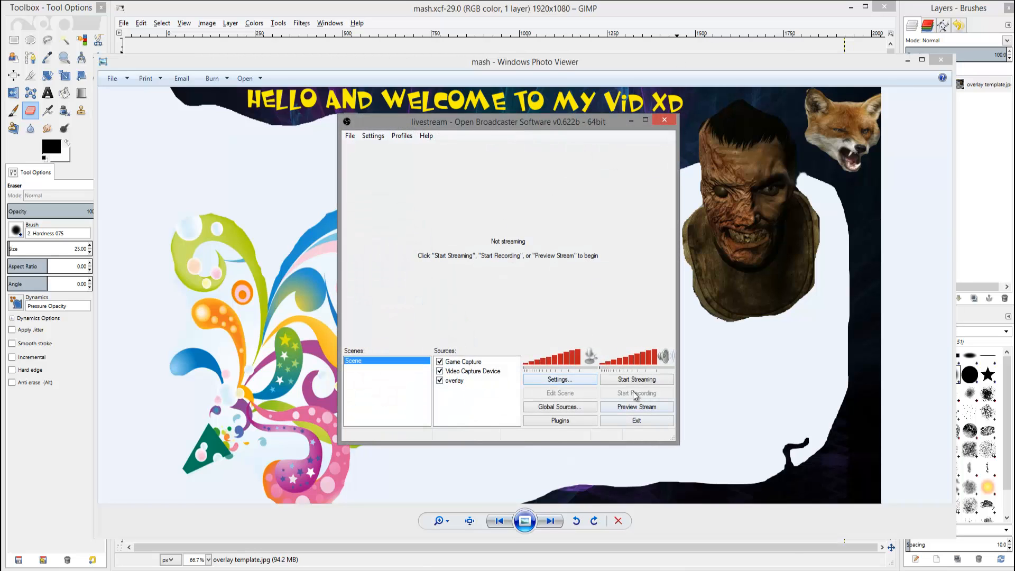
pyautogui.rightClick(452, 382)
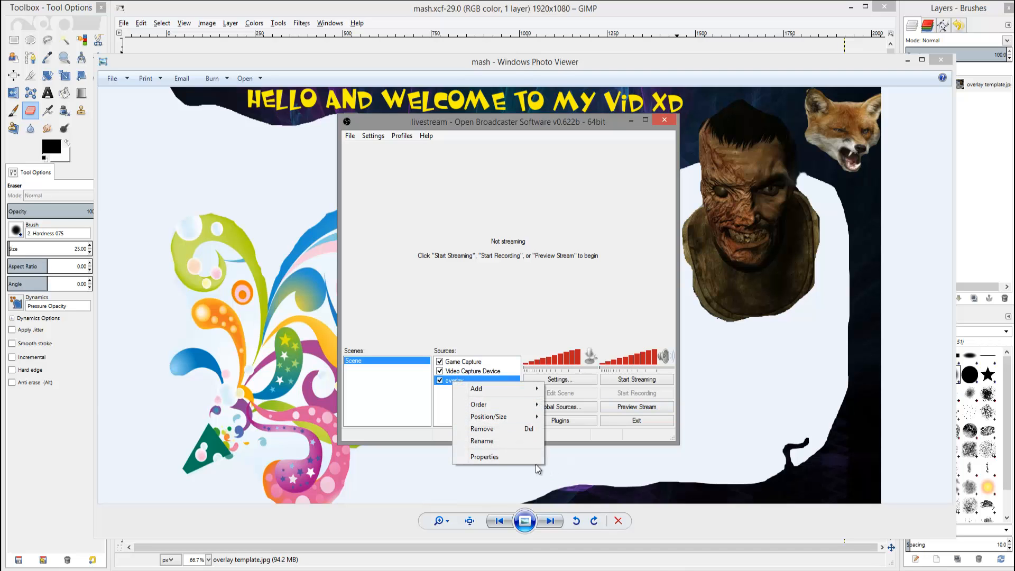
pyautogui.click(490, 457)
pyautogui.click(573, 200)
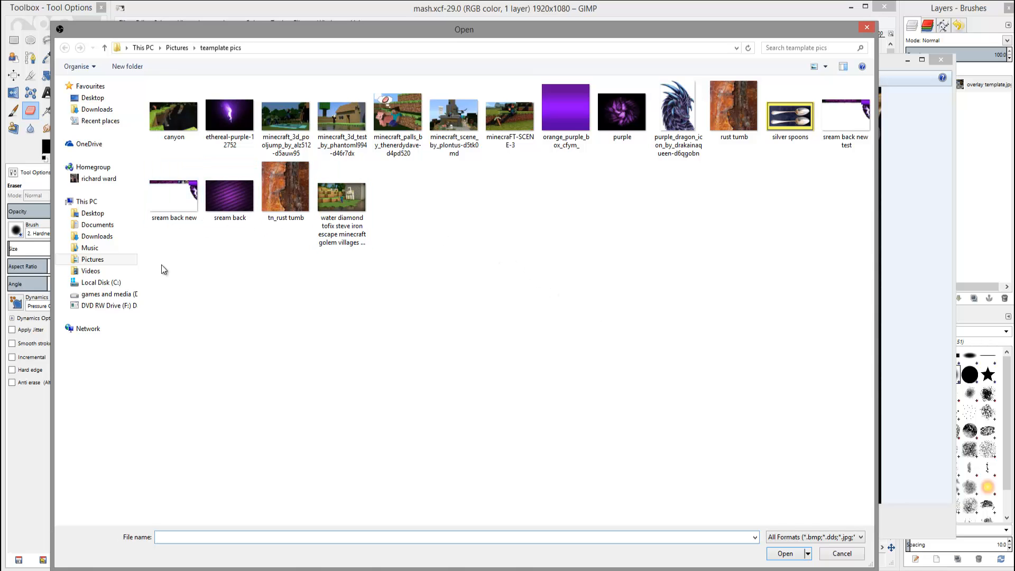
pyautogui.click(88, 260)
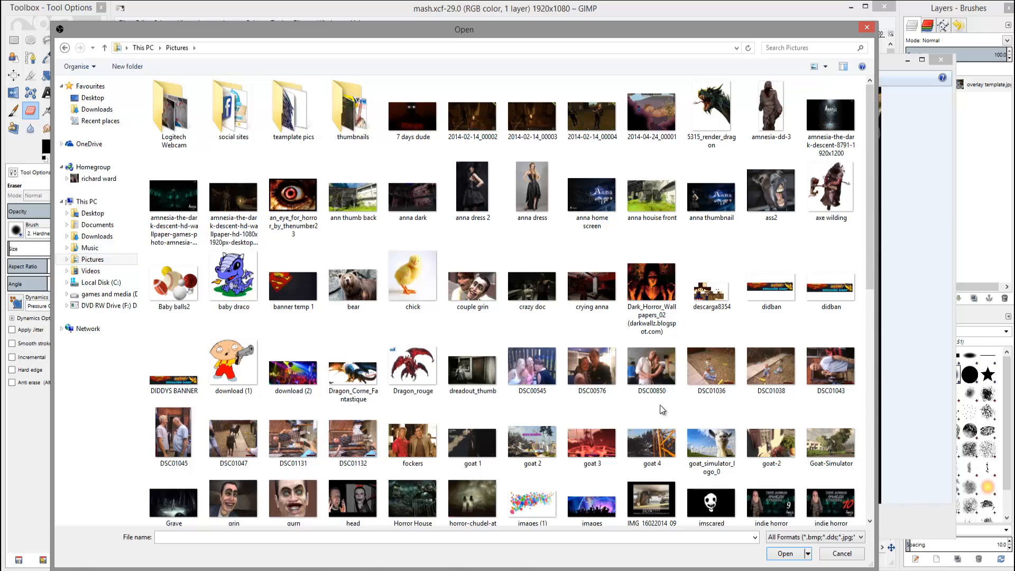
pyautogui.scroll(-5, 662, 410)
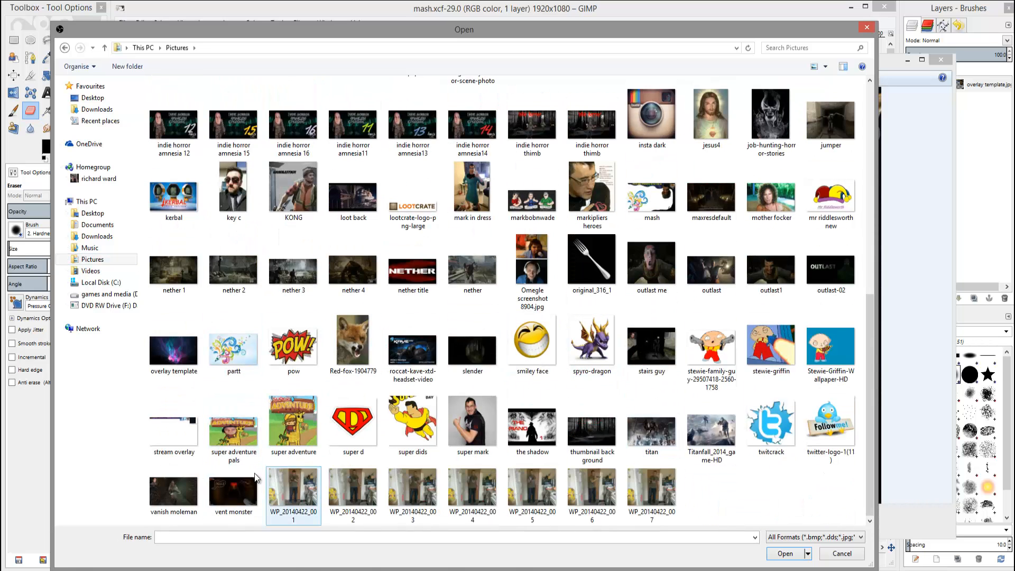
pyautogui.click(652, 191)
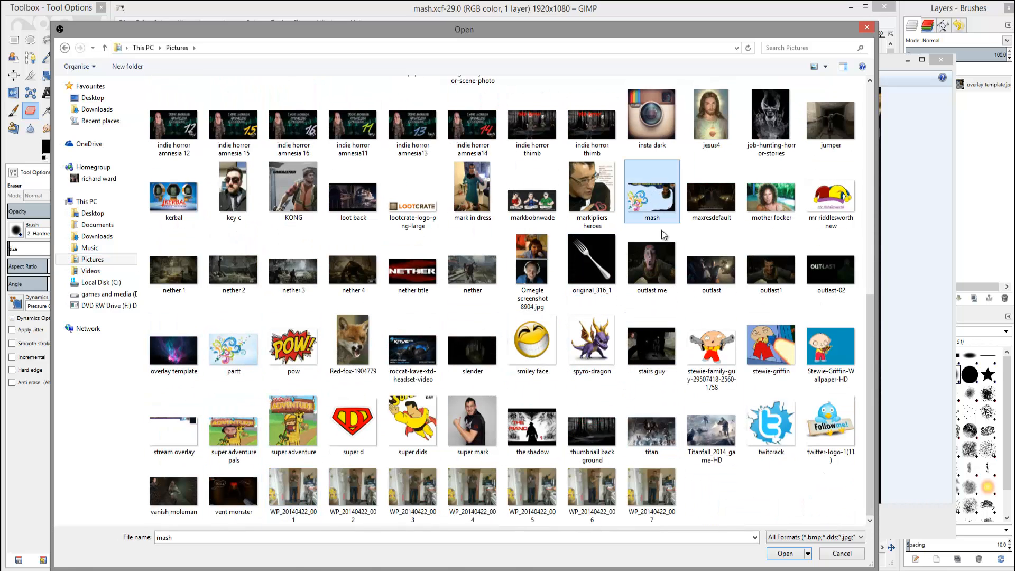
pyautogui.click(785, 553)
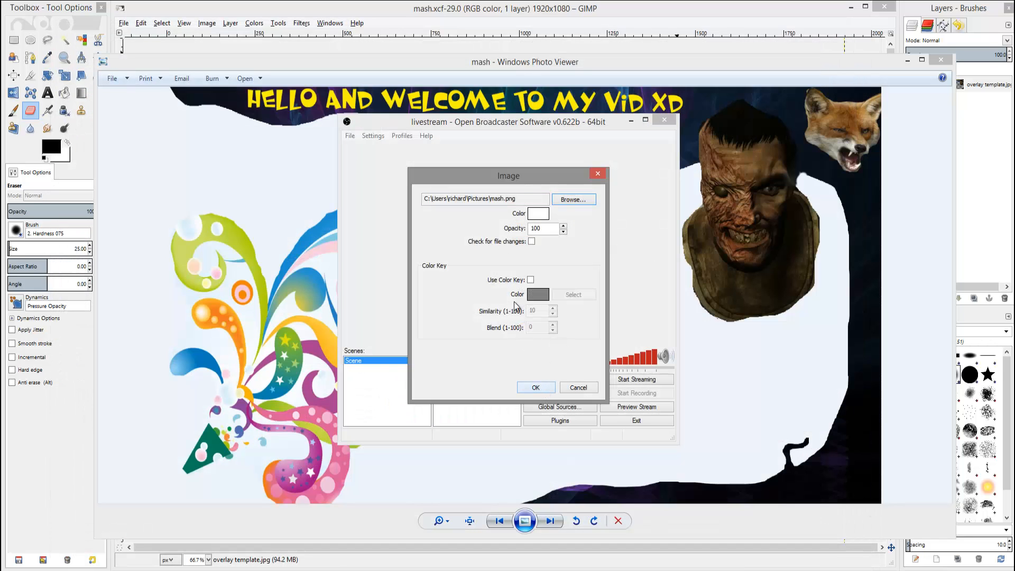
pyautogui.click(536, 387)
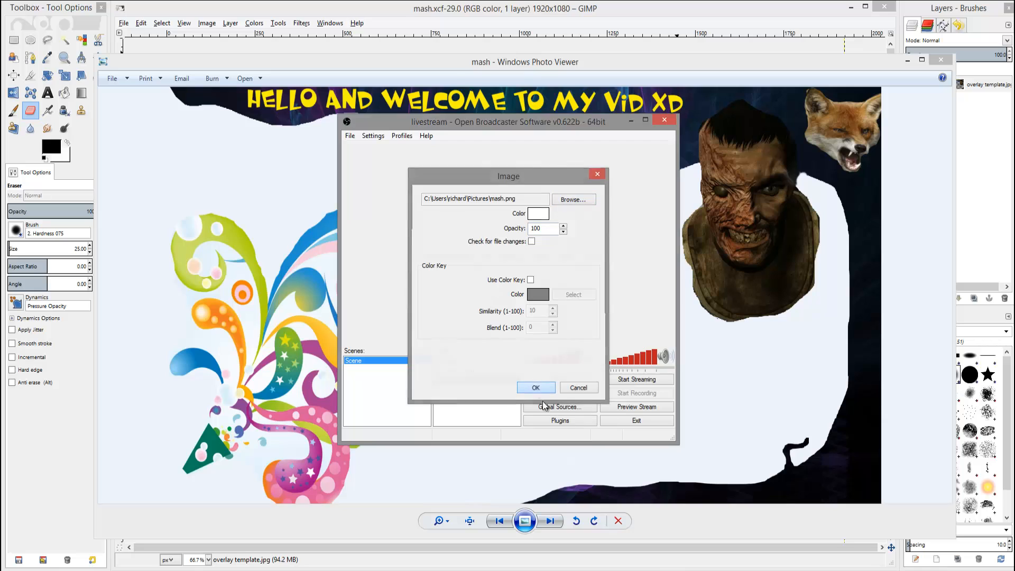
# Start the stream preview and fit the overlay source to the screen.
pyautogui.click(639, 411)
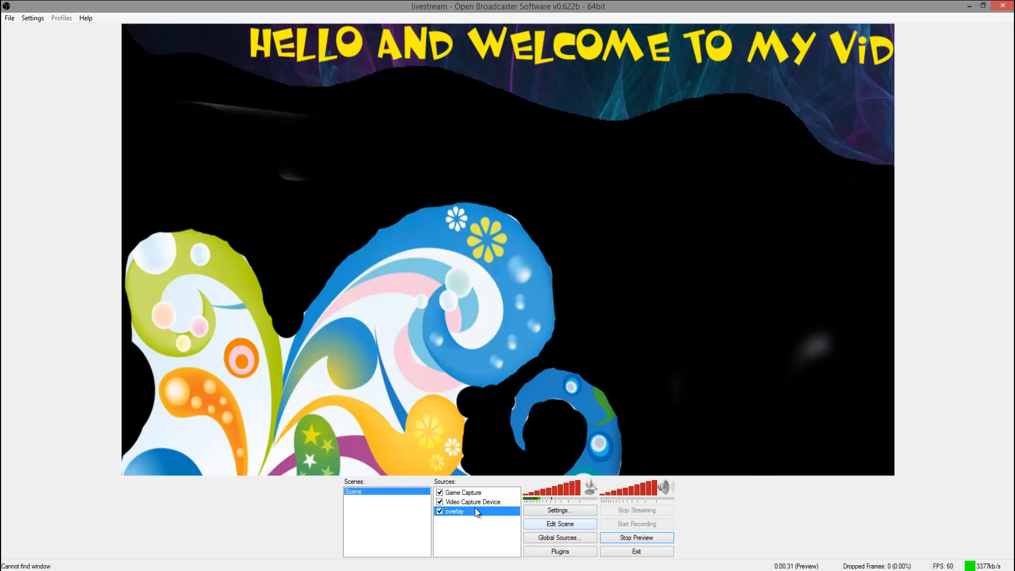
pyautogui.rightClick(475, 507)
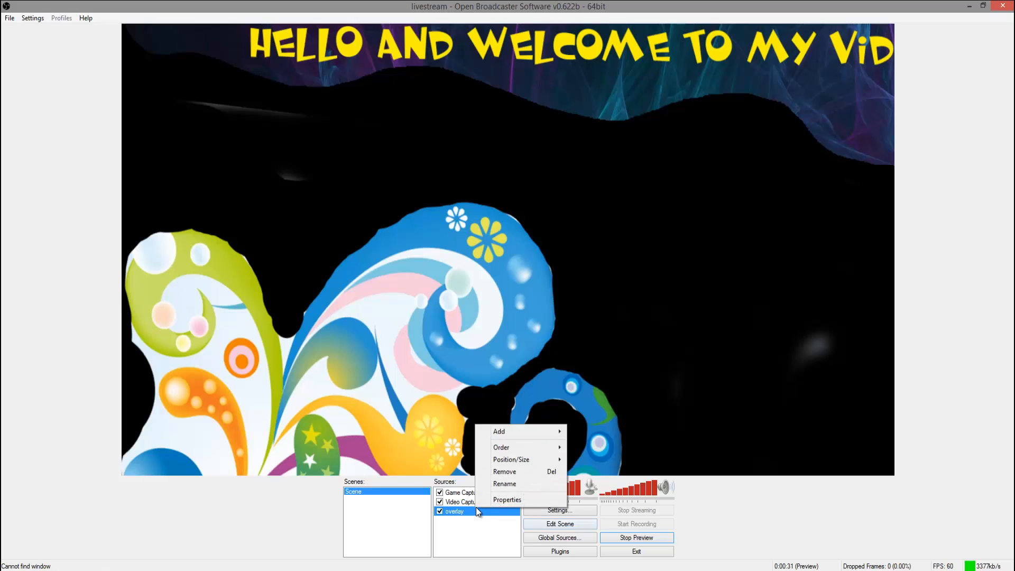
pyautogui.moveTo(521, 459)
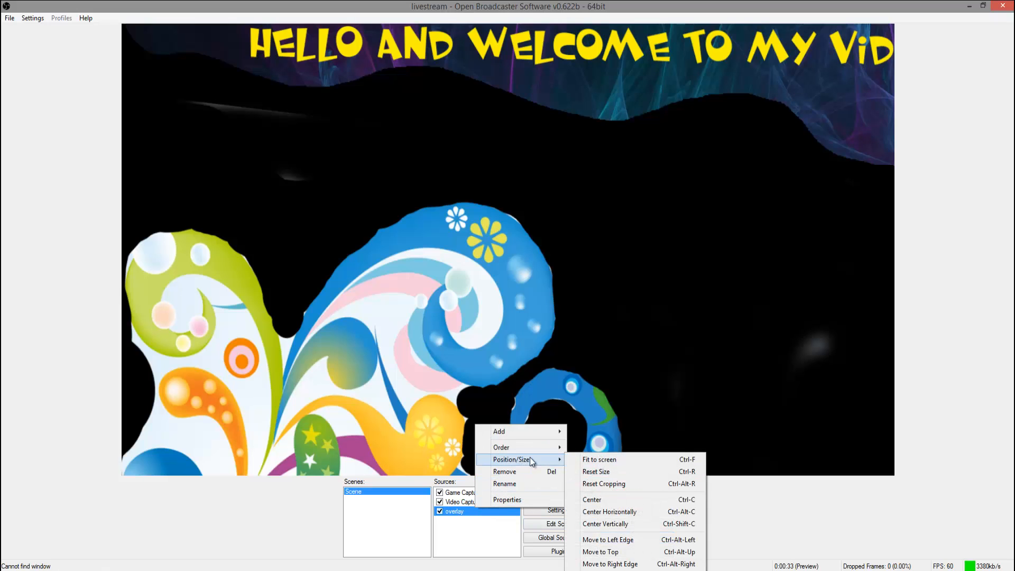
pyautogui.click(598, 459)
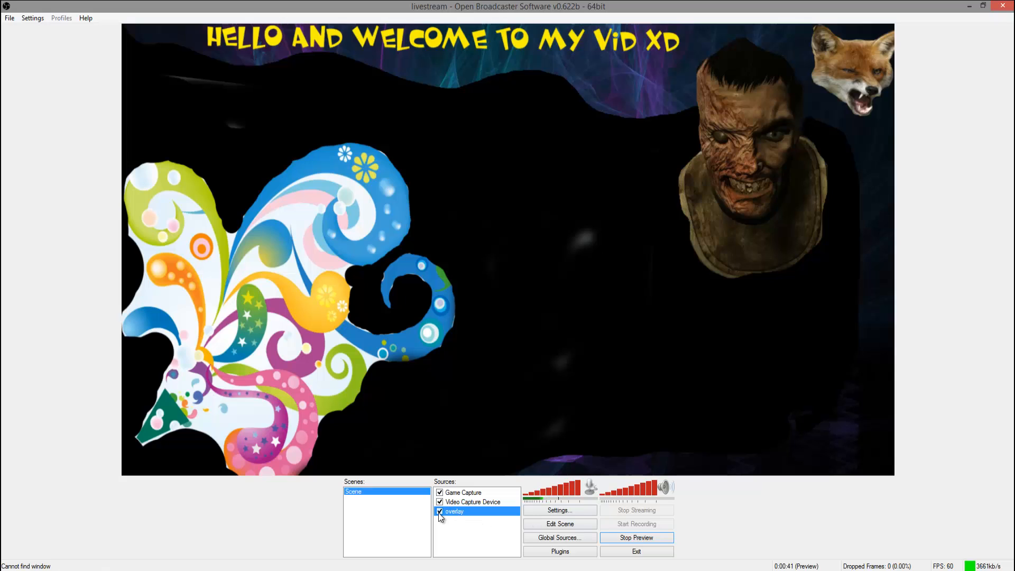
pyautogui.click(439, 493)
pyautogui.click(458, 495)
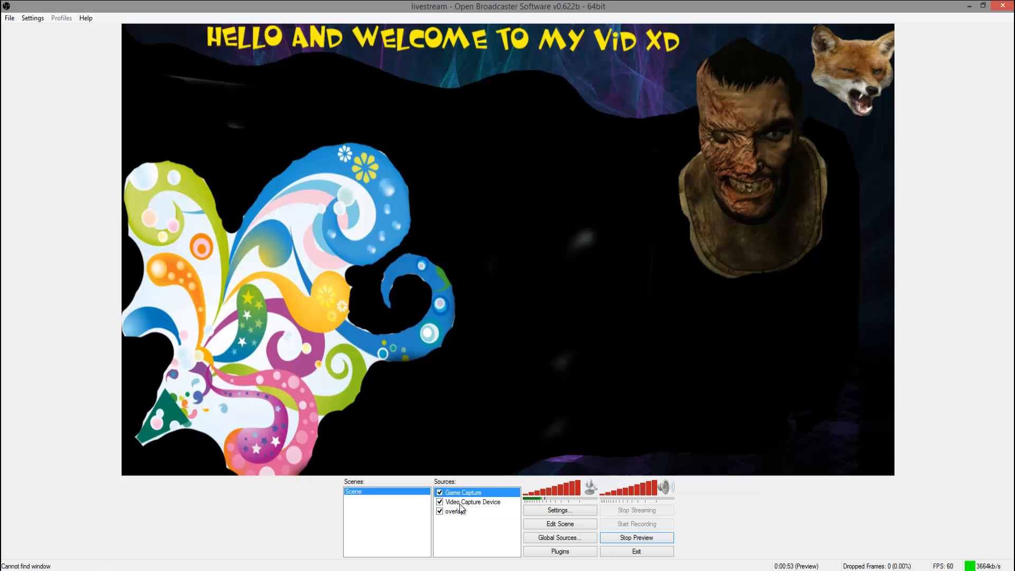
pyautogui.click(459, 502)
# Open the overlay source's properties and browse the Pictures folder for its image file.
pyautogui.rightClick(457, 514)
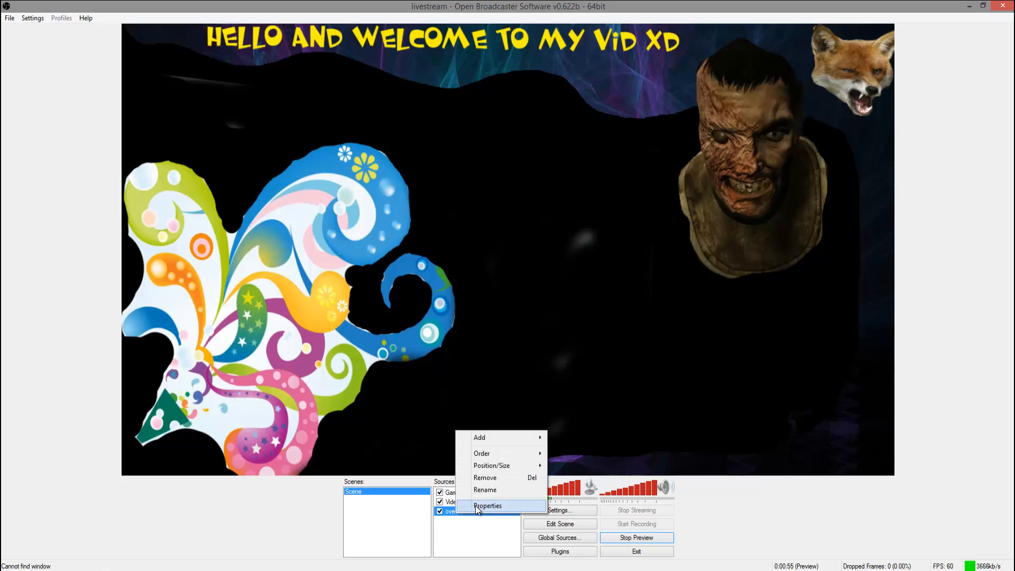
pyautogui.click(487, 506)
pyautogui.click(565, 200)
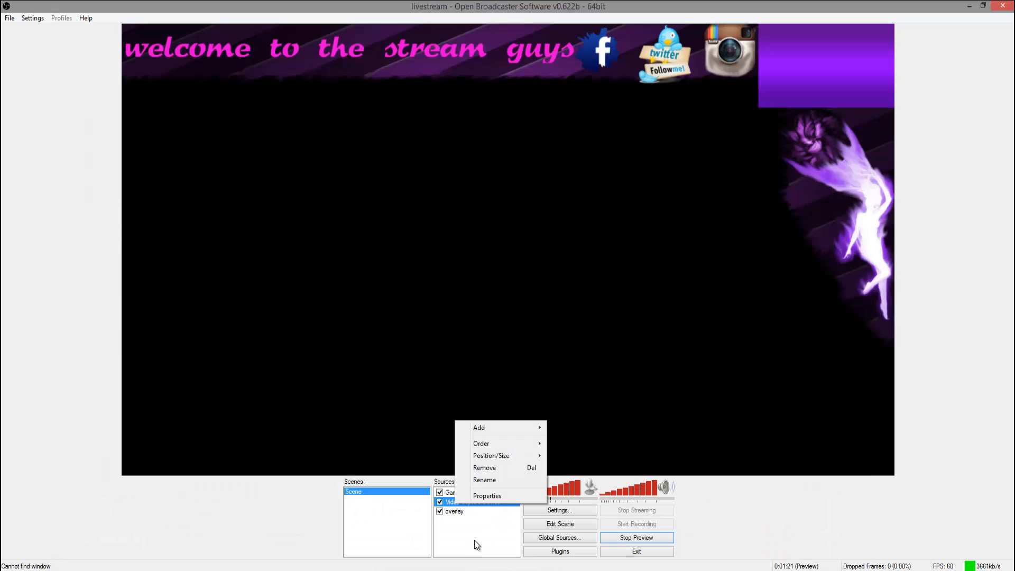
pyautogui.click(606, 258)
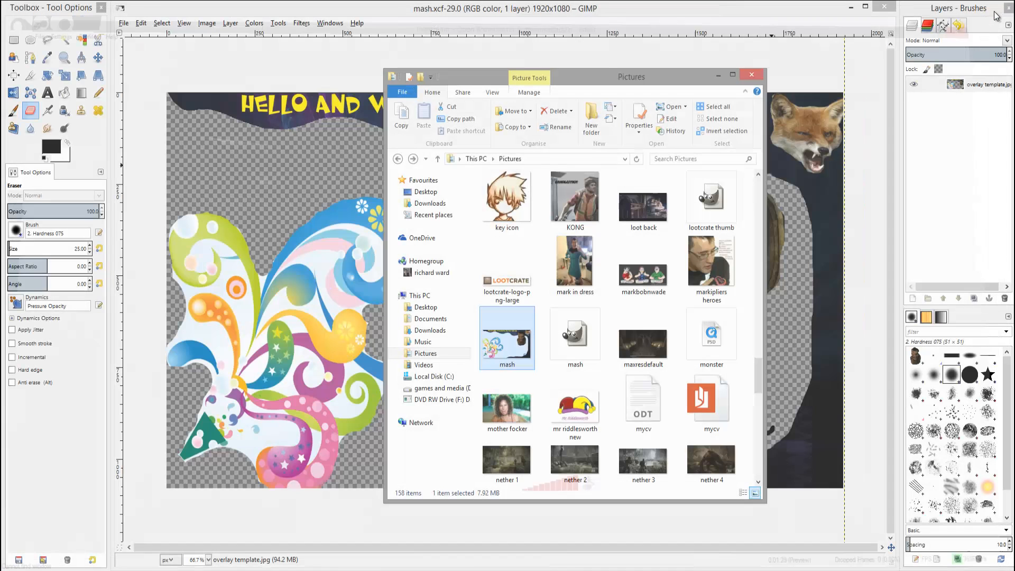
# Close File Explorer and merge the partt.jpg layer and the text layer down into the overlay template layer.
pyautogui.click(757, 75)
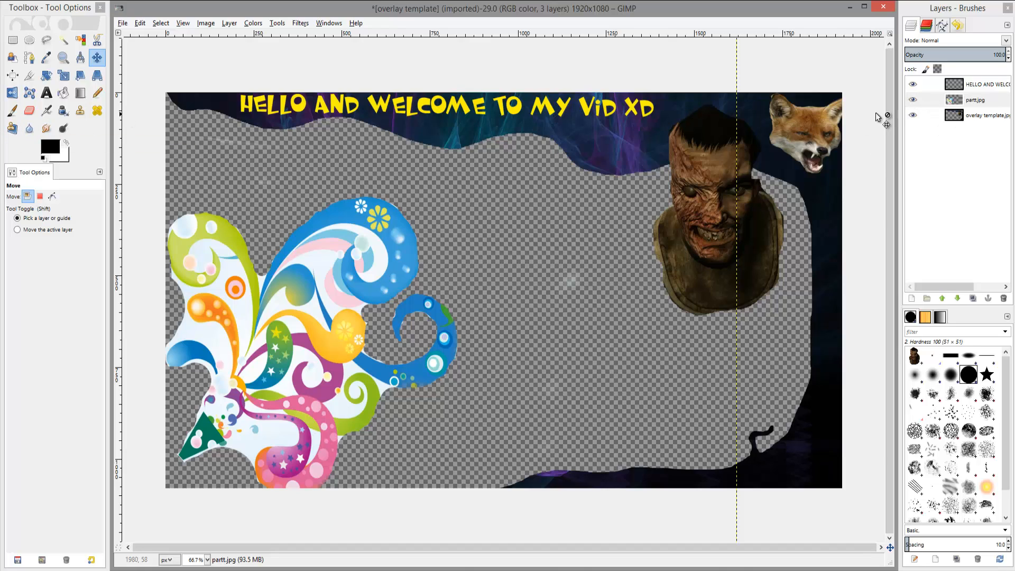
pyautogui.rightClick(962, 101)
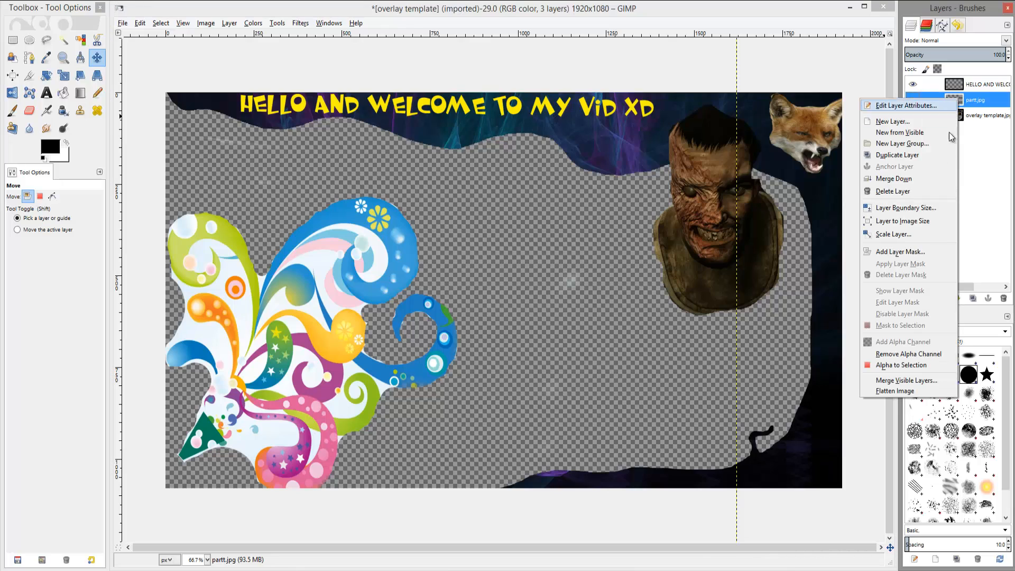
pyautogui.click(922, 179)
pyautogui.rightClick(958, 91)
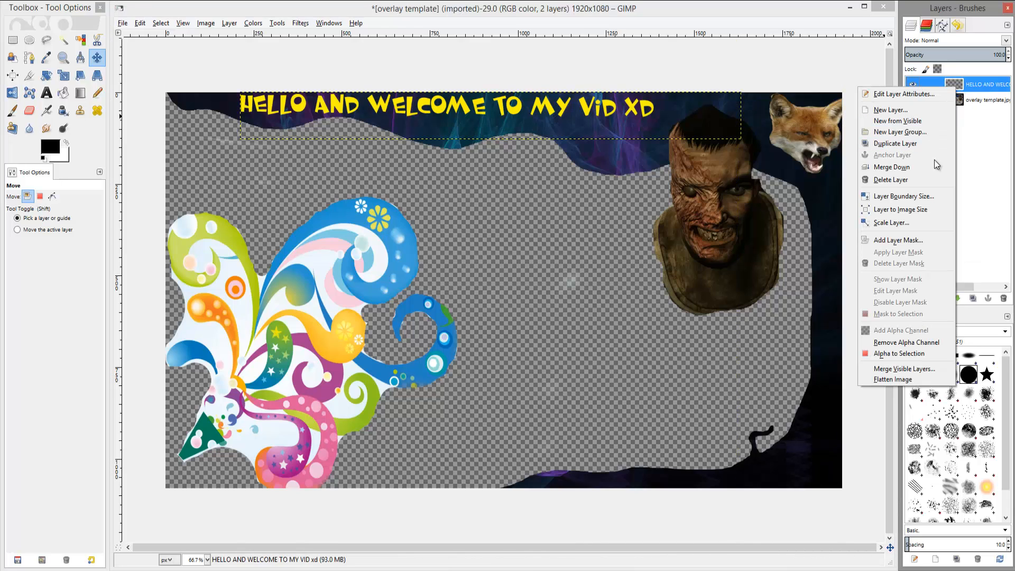
pyautogui.click(921, 172)
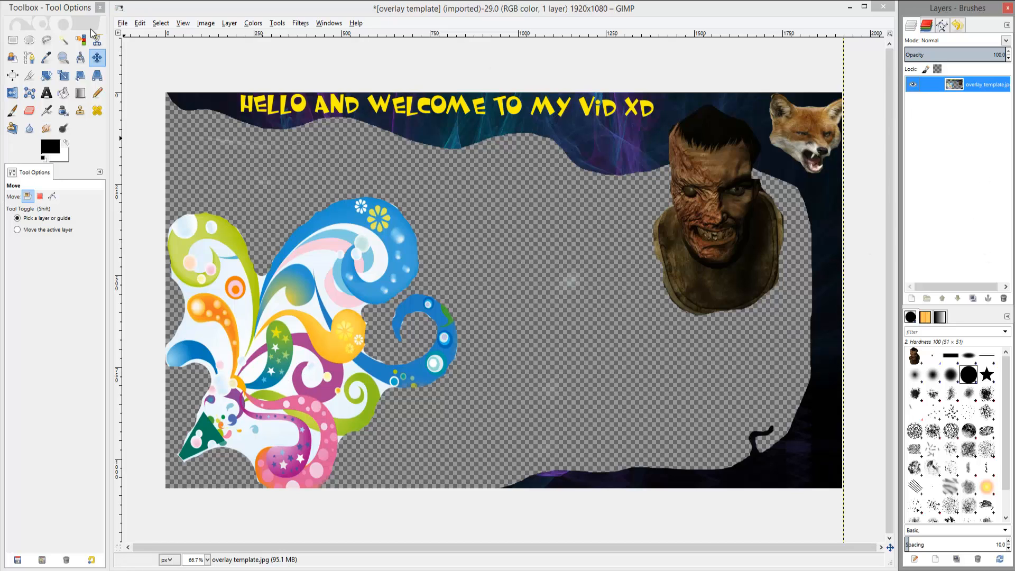
# Smudge the edge beside the character's head with the 2. Hardness 075 brush, and erase a spot next to it.
pyautogui.click(45, 132)
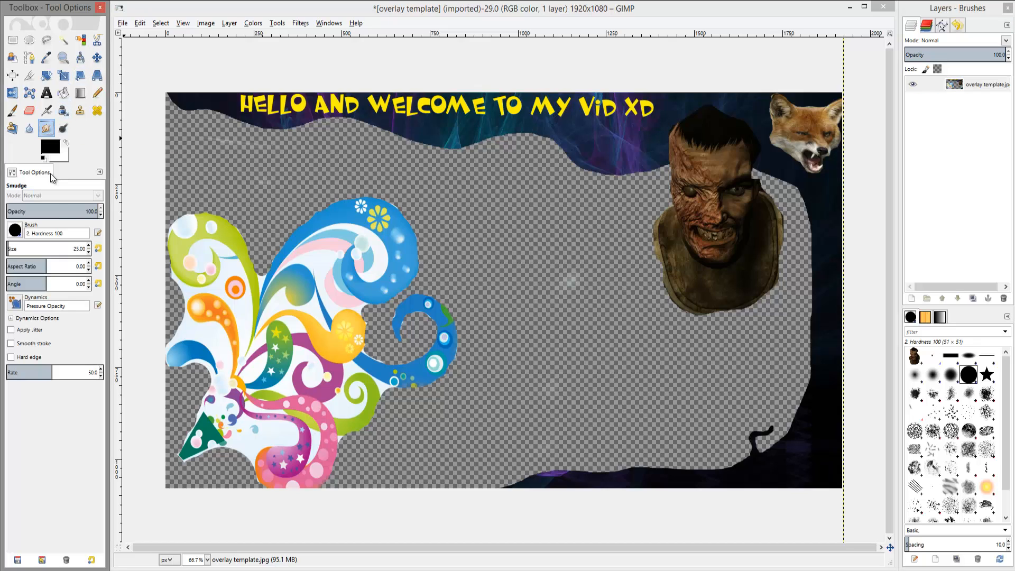
pyautogui.click(950, 375)
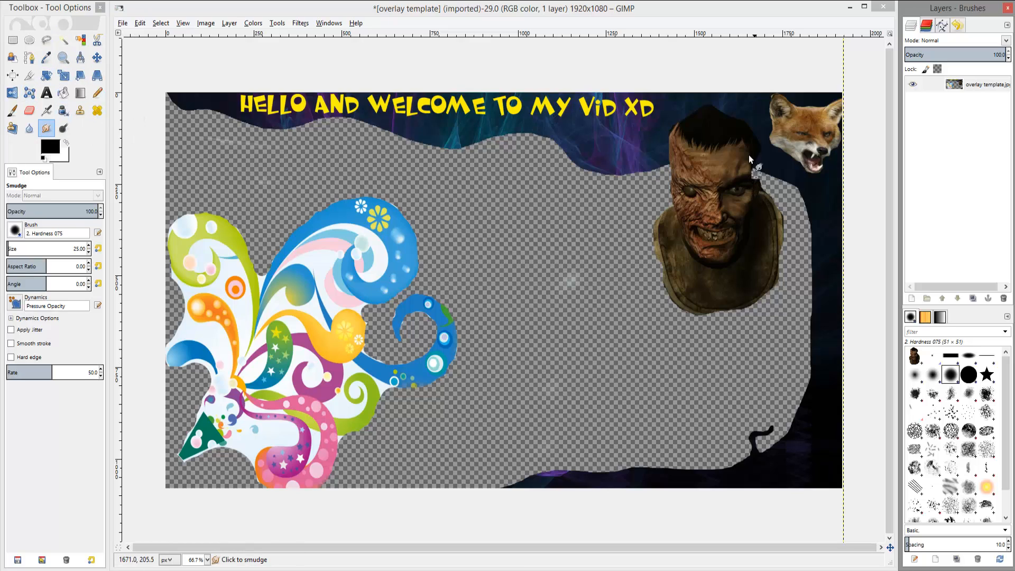
pyautogui.moveTo(757, 151); pyautogui.dragTo(758, 170)
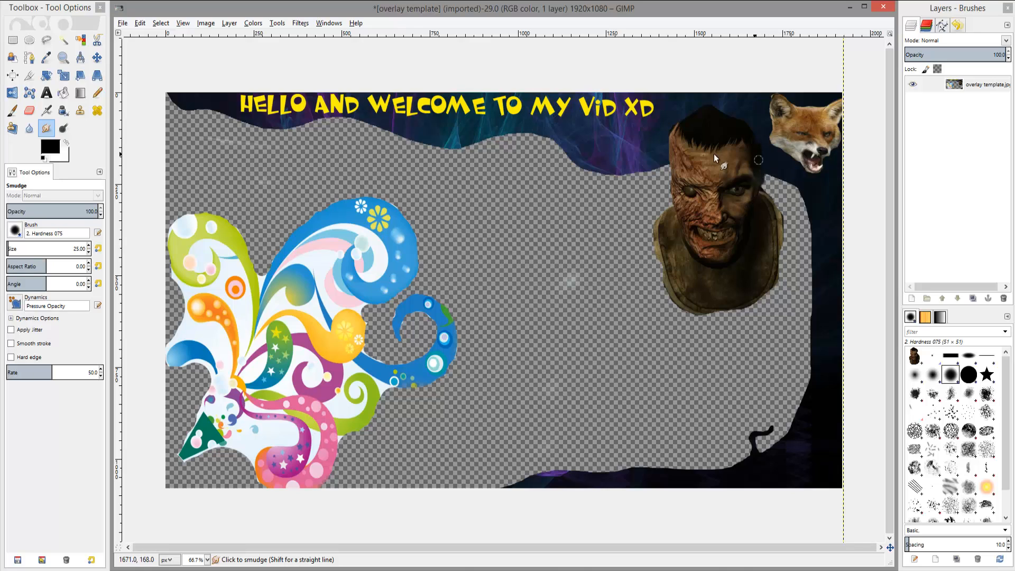
pyautogui.click(29, 111)
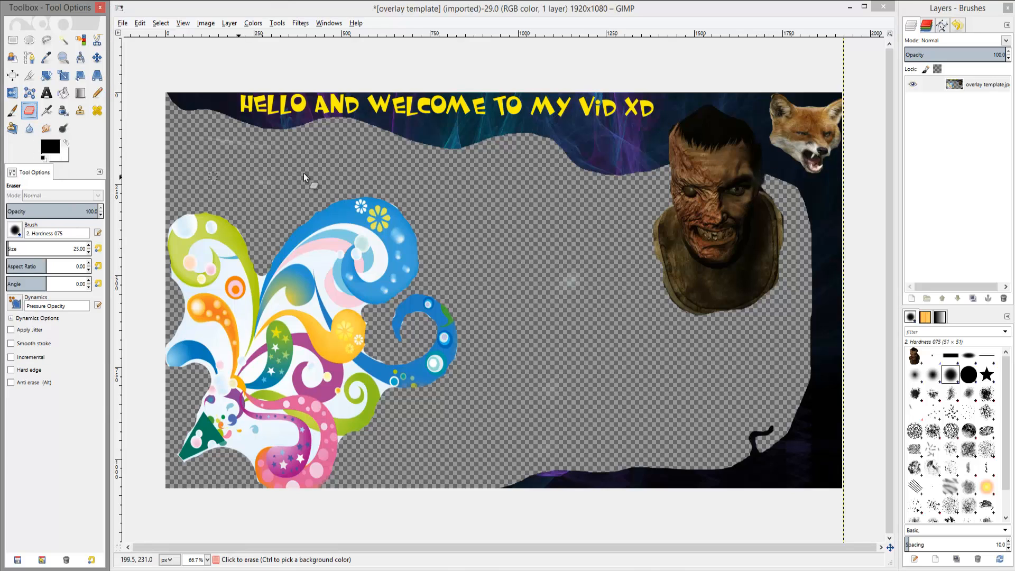
pyautogui.click(766, 182)
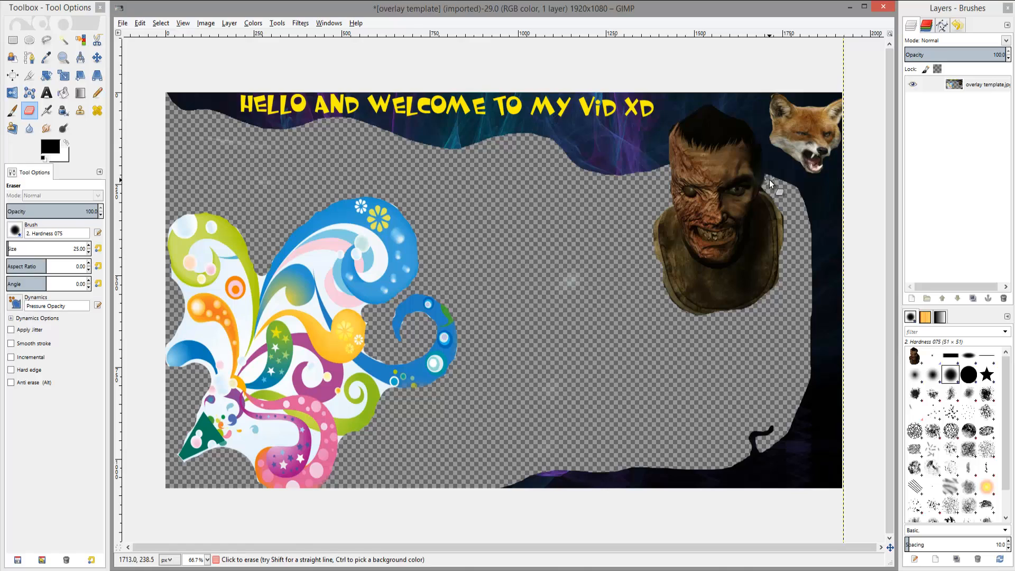